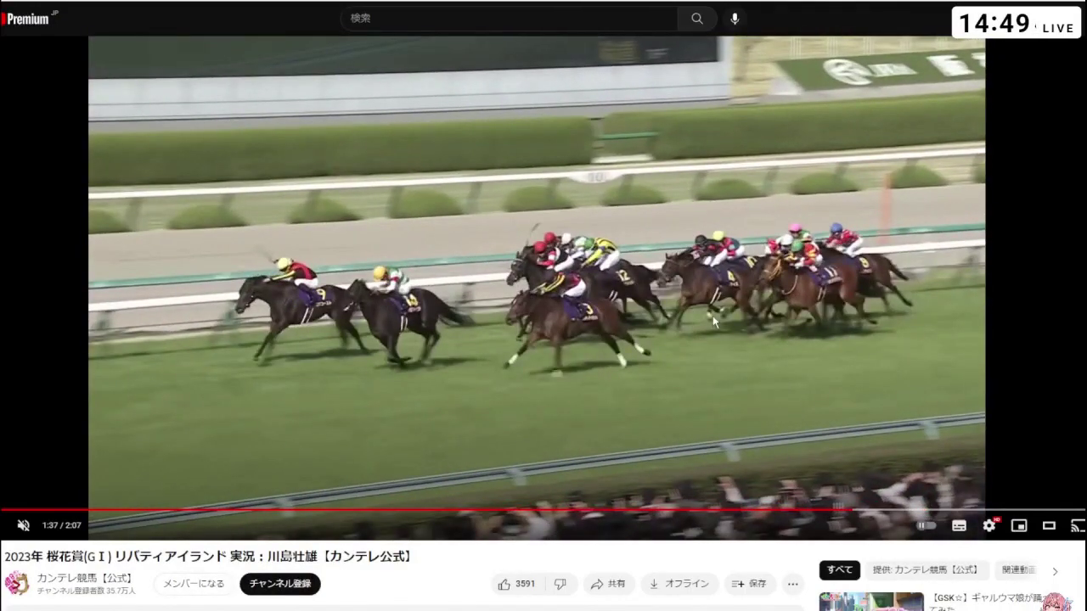
Step: Switch to the netkeiba race card and mark ドゥアイズ (number 16) with ○
{"action": "key", "text": "ctrl+Tab"}
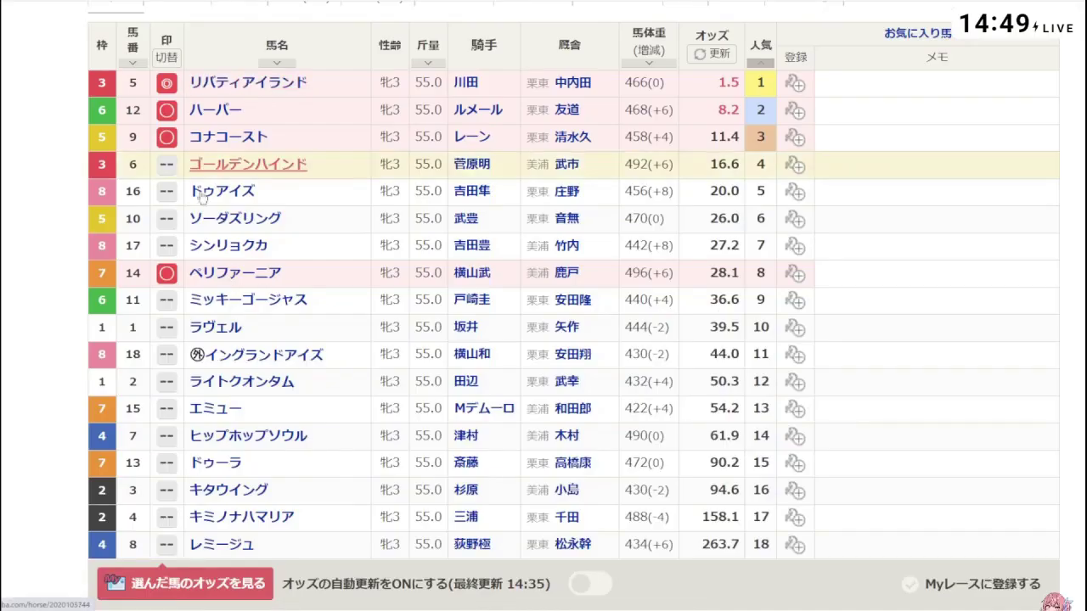
{"action": "mouse_move", "coordinate": [167, 196]}
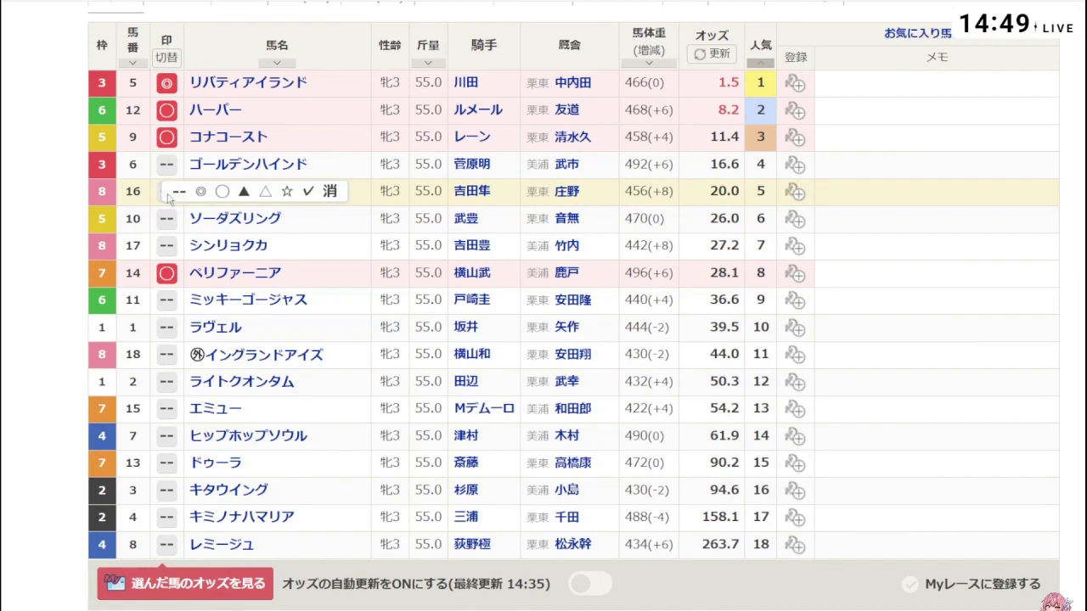
{"action": "left_click", "coordinate": [220, 196]}
Step: Return to the 2023 桜花賞 video on YouTube and replay the final straight to examine how the horses finish
{"action": "key", "text": "ctrl+Tab"}
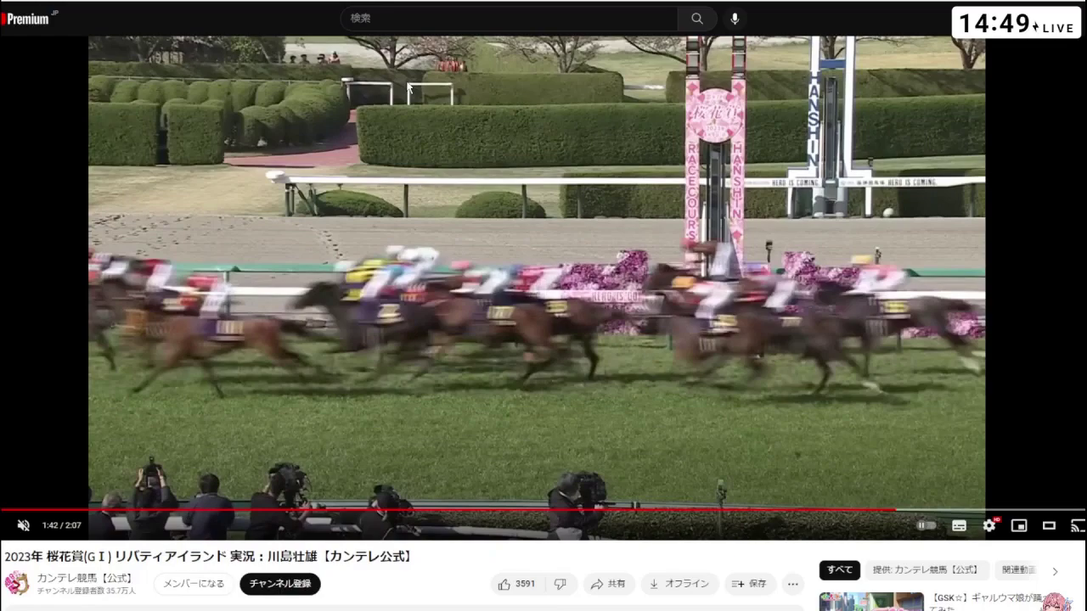
{"action": "key", "text": "Left"}
{"action": "key", "text": "Left"}
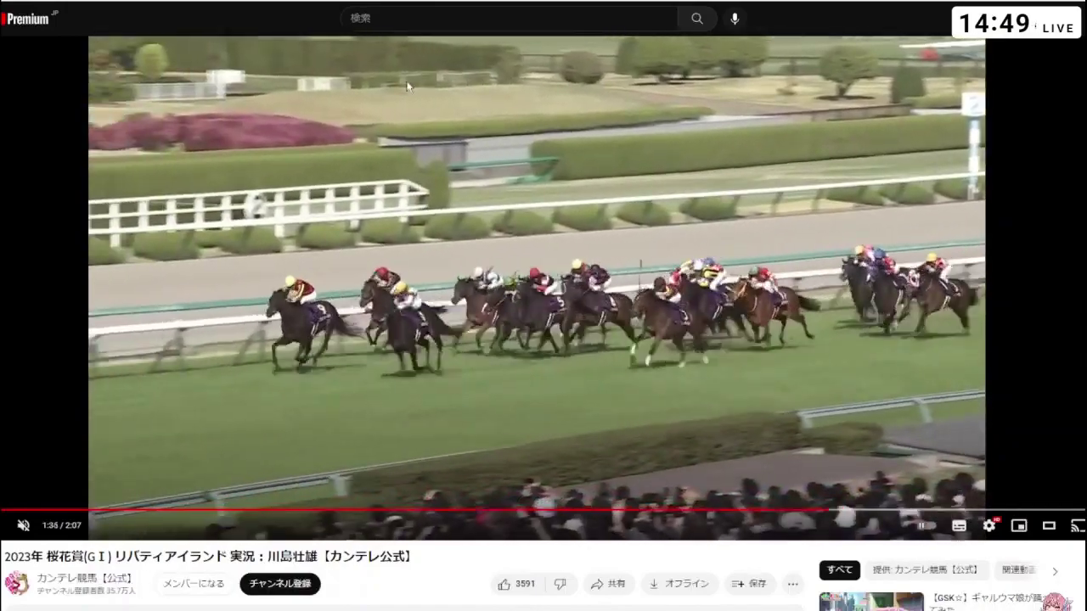
{"action": "key", "text": "space"}
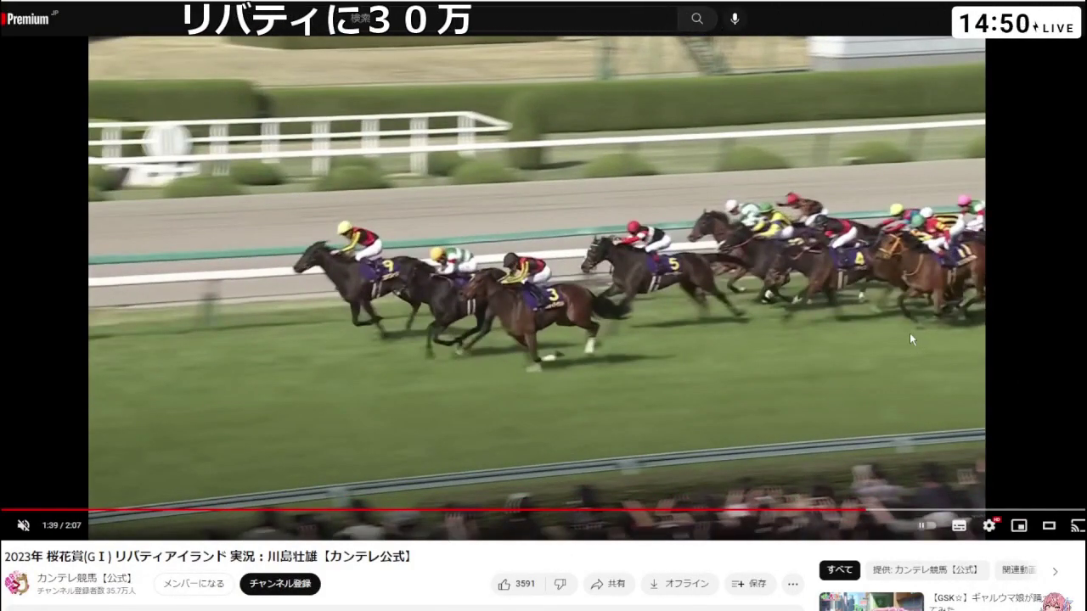
{"action": "key", "text": "j"}
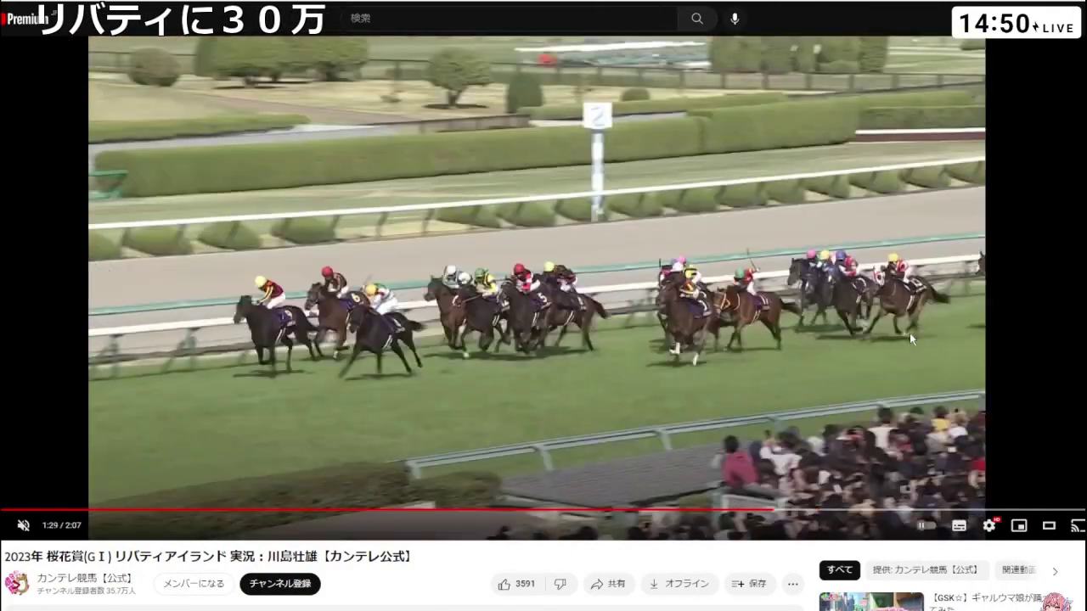
{"action": "key", "text": "Left"}
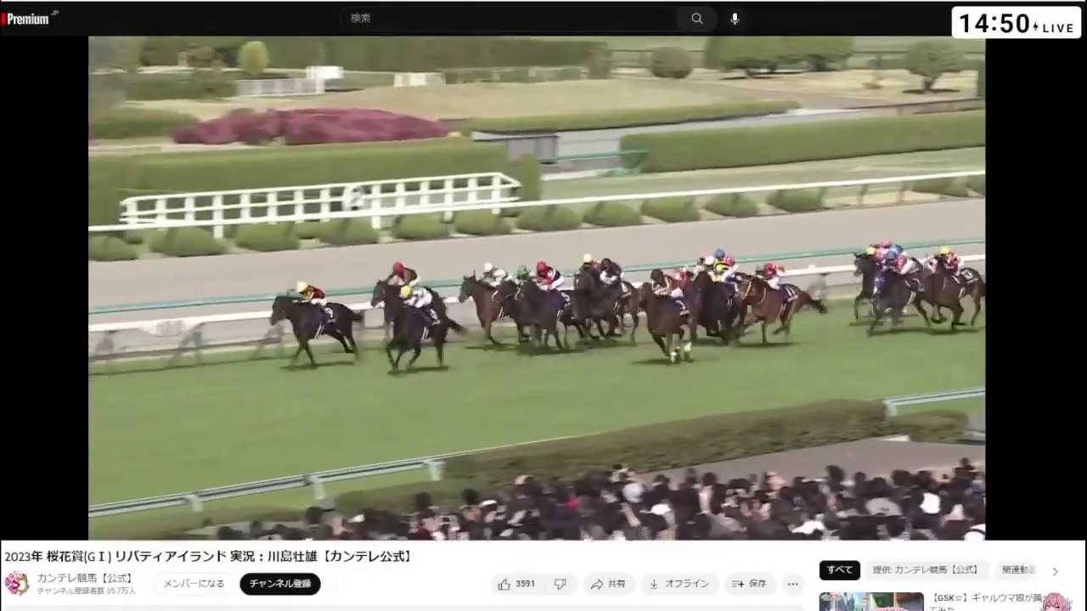
{"action": "mouse_move", "coordinate": [794, 331]}
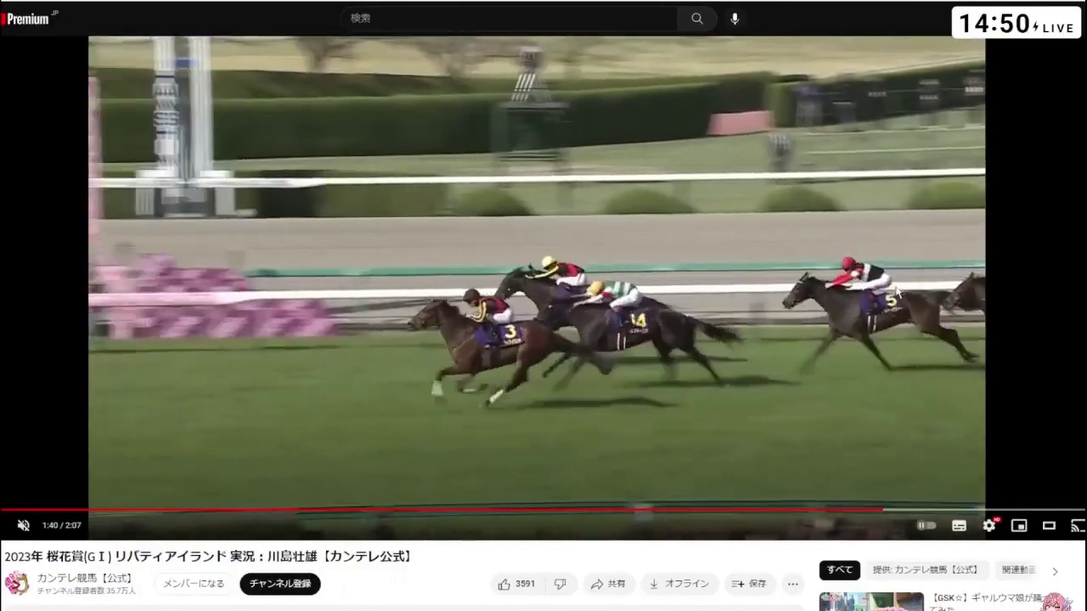
Step: Switch back to the netkeiba race card and mark シンリョクカ (number 17) with ○
{"action": "key", "text": "alt+Tab"}
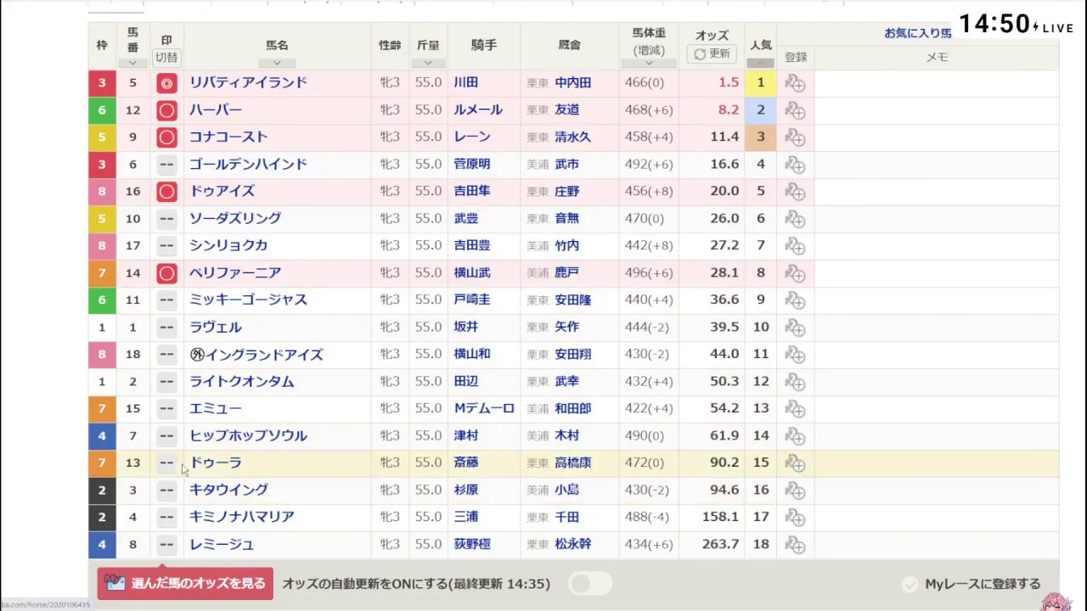
{"action": "left_click", "coordinate": [166, 246]}
{"action": "left_click", "coordinate": [220, 246]}
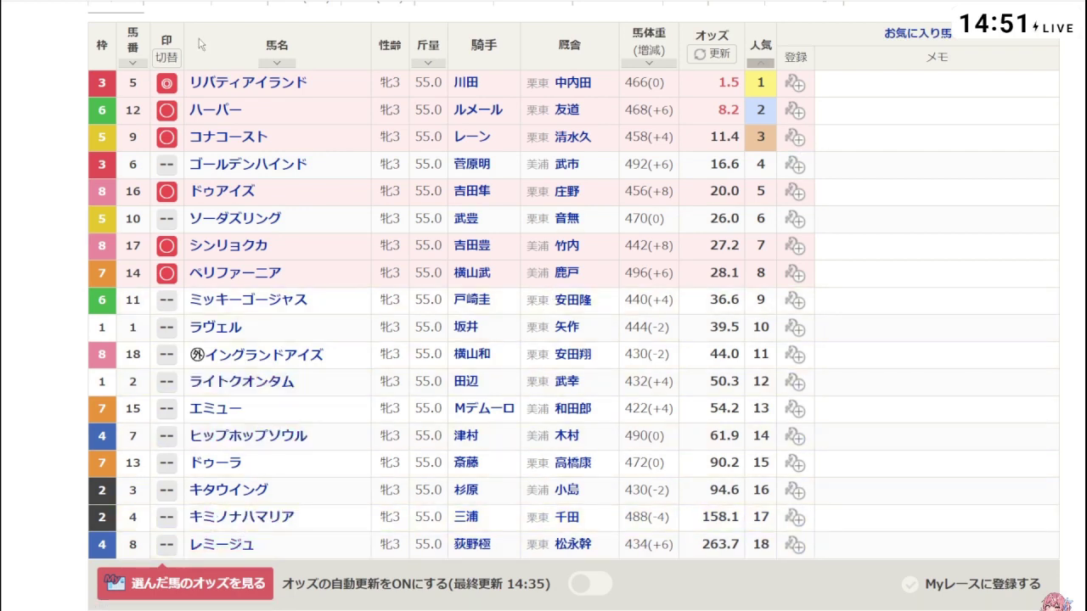
Step: Sort the race card by horse number and look over the marked runners
{"action": "left_click", "coordinate": [132, 63]}
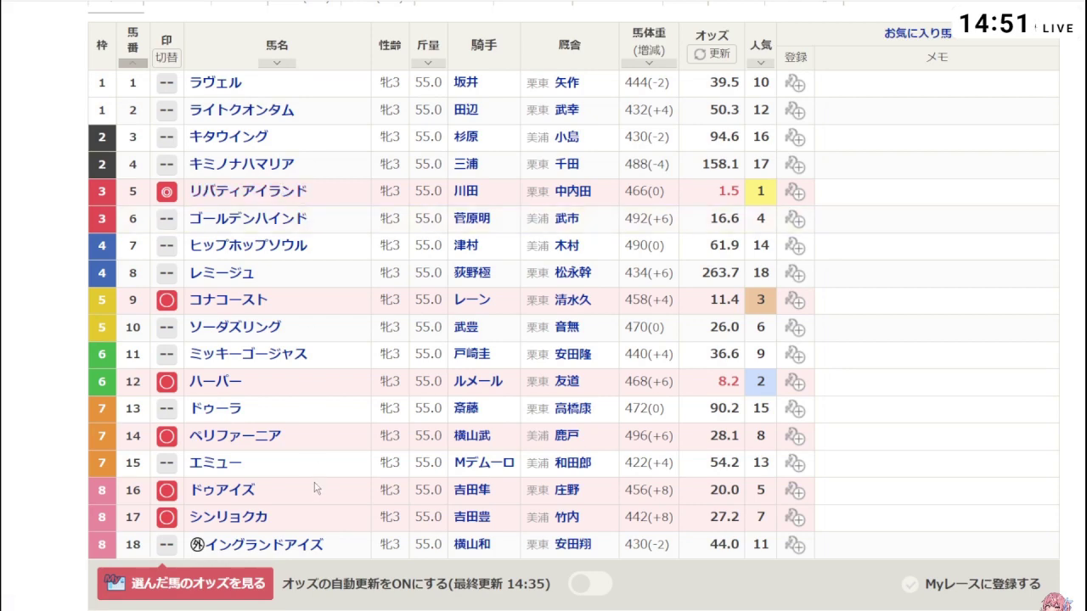
{"action": "scroll", "coordinate": [314, 488], "scroll_direction": "up", "scroll_amount": 2}
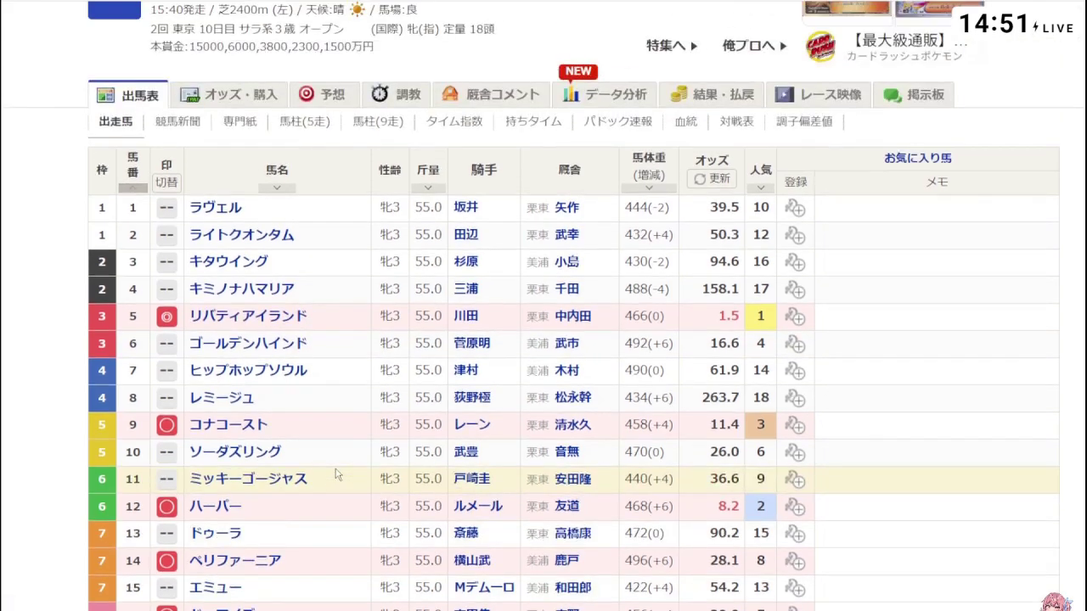
{"action": "scroll", "coordinate": [247, 114], "scroll_direction": "down", "scroll_amount": 3}
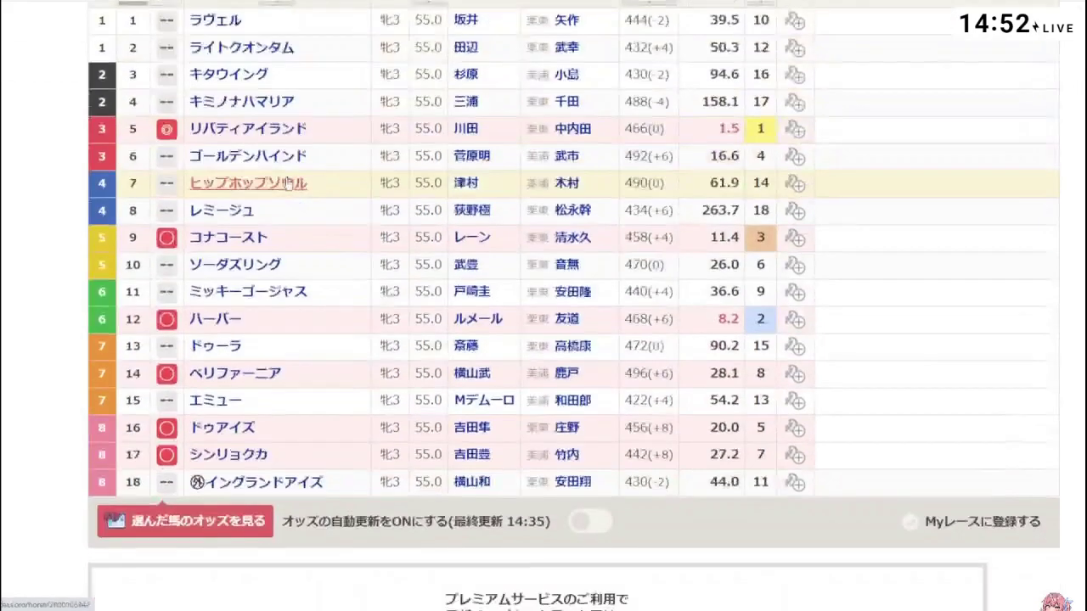
Step: Mark キミノナハマリア (number 4) and ヒップホップソウル (number 7) with ☆
{"action": "left_click", "coordinate": [166, 101]}
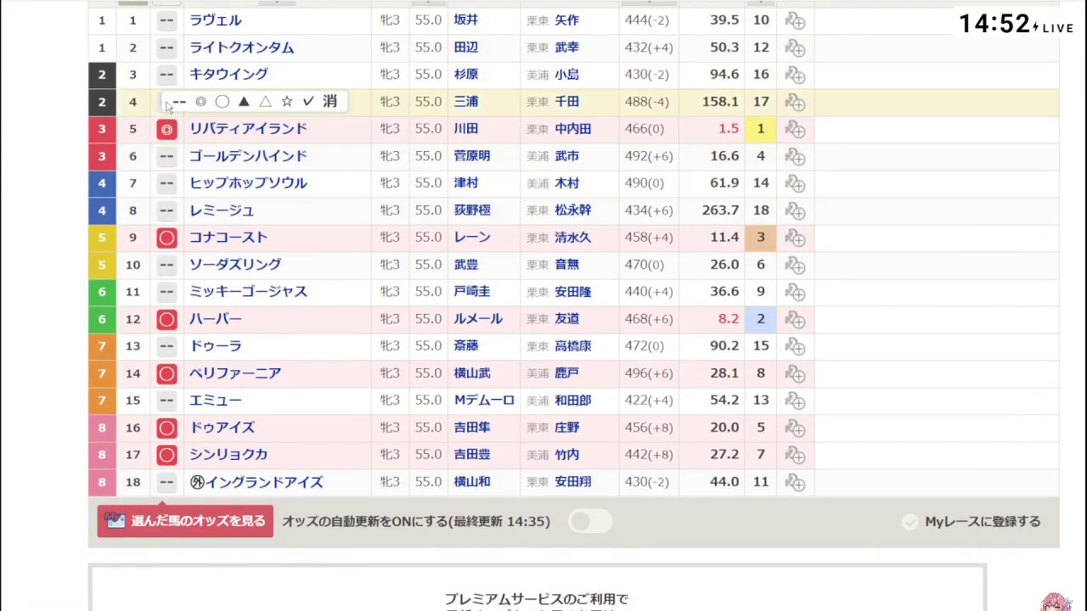
{"action": "left_click", "coordinate": [291, 105]}
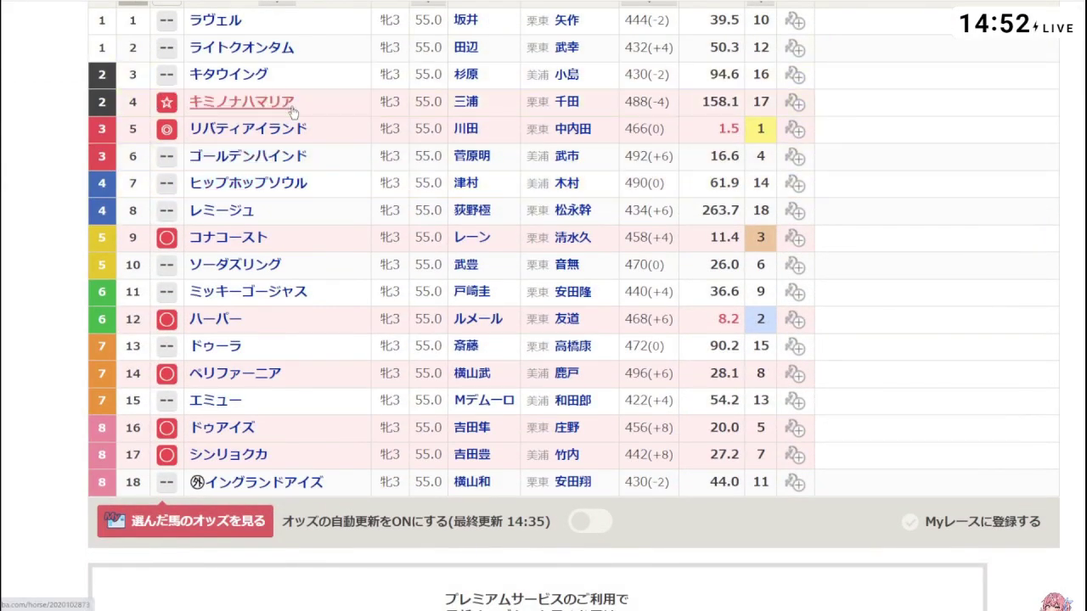
{"action": "left_click", "coordinate": [165, 187]}
{"action": "left_click", "coordinate": [287, 186]}
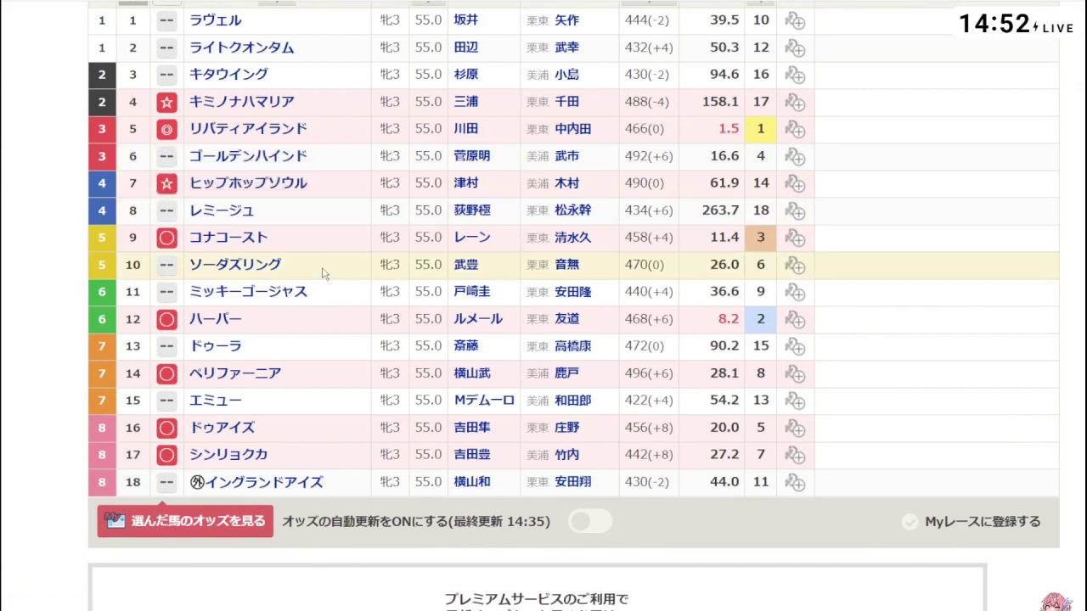
Step: Open the 3連単 odds for the race and choose the ながし method
{"action": "scroll", "coordinate": [343, 252], "scroll_direction": "up", "scroll_amount": 2}
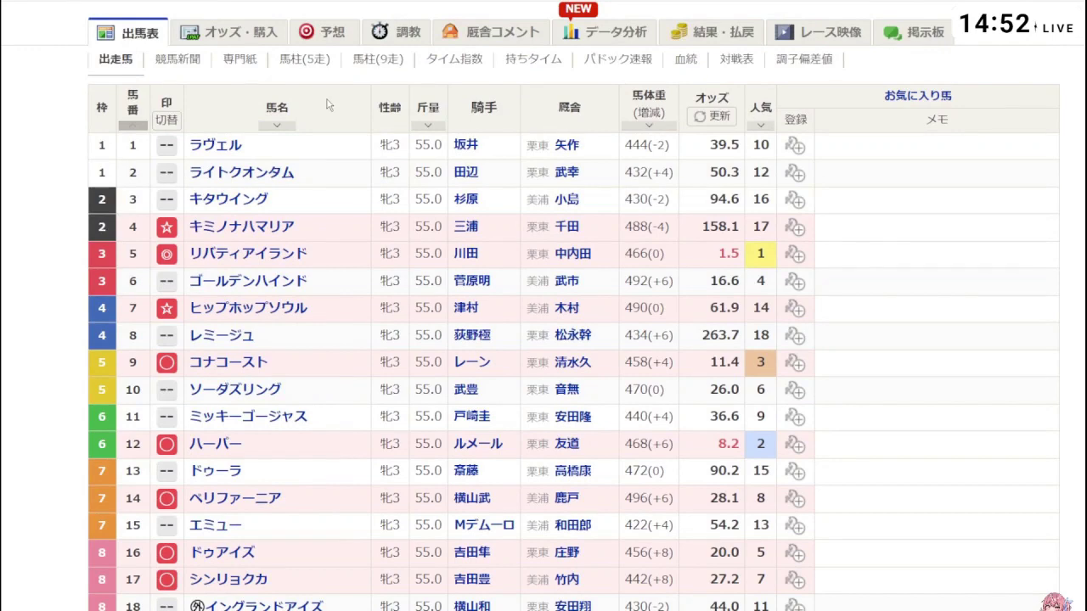
{"action": "left_click", "coordinate": [254, 32]}
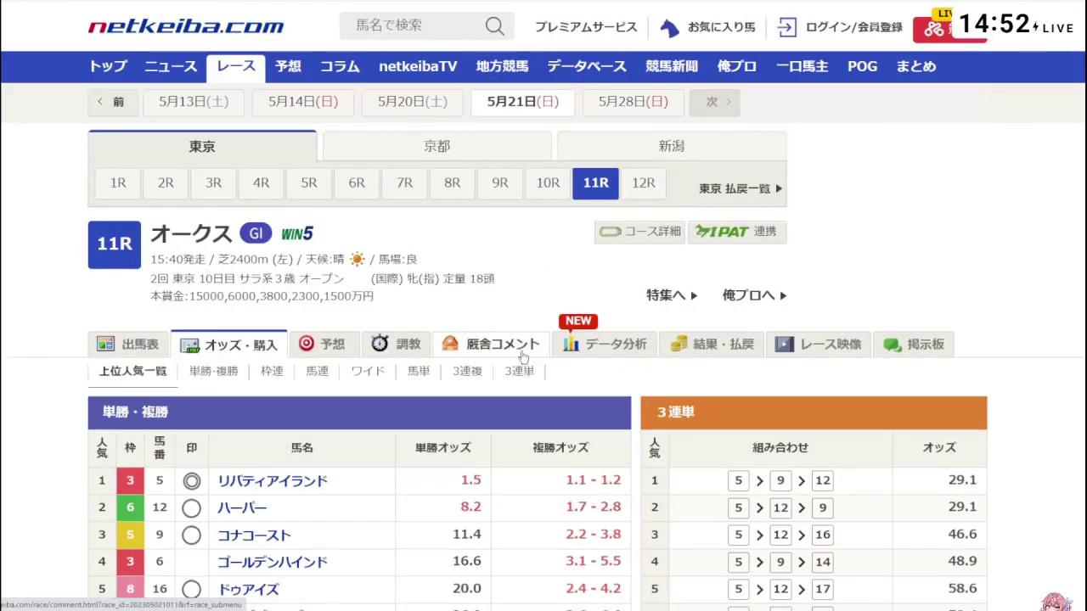
{"action": "left_click", "coordinate": [514, 378]}
{"action": "scroll", "coordinate": [514, 378], "scroll_direction": "down", "scroll_amount": 3}
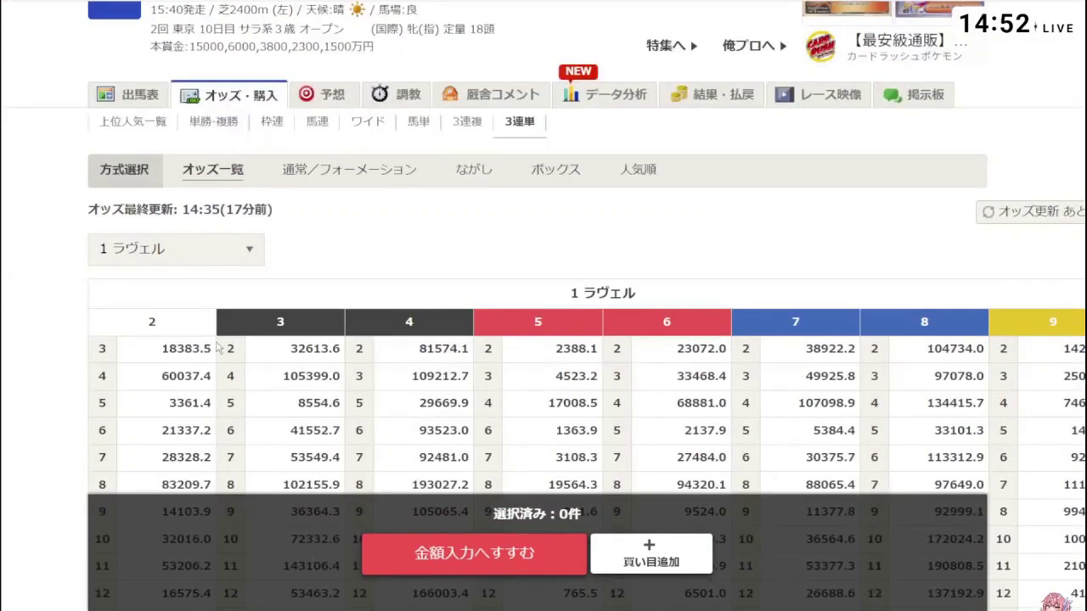
{"action": "left_click", "coordinate": [182, 253]}
{"action": "left_click", "coordinate": [436, 262]}
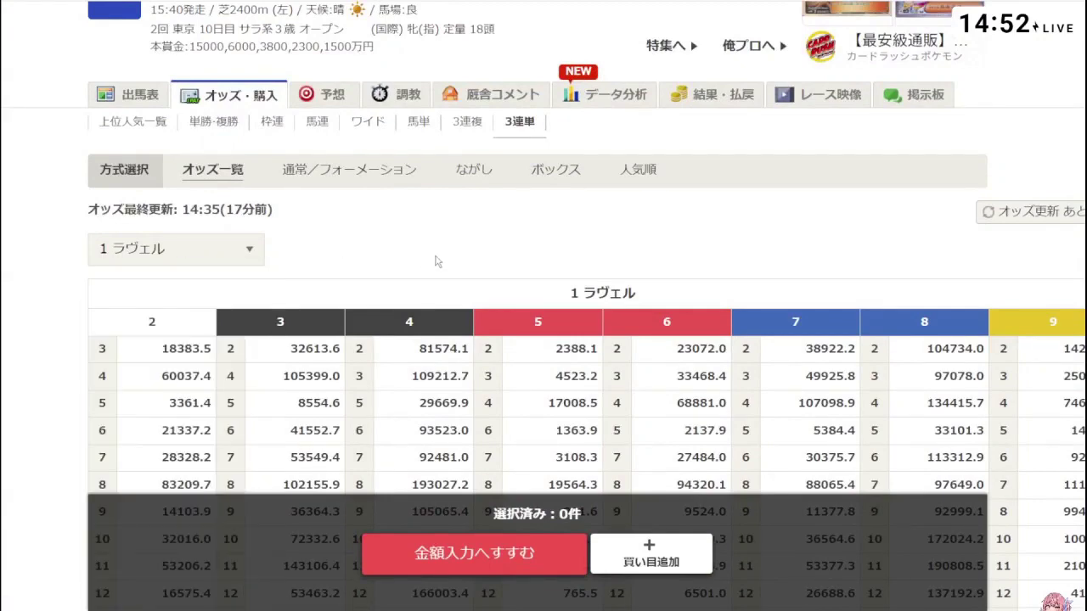
{"action": "left_click", "coordinate": [485, 172]}
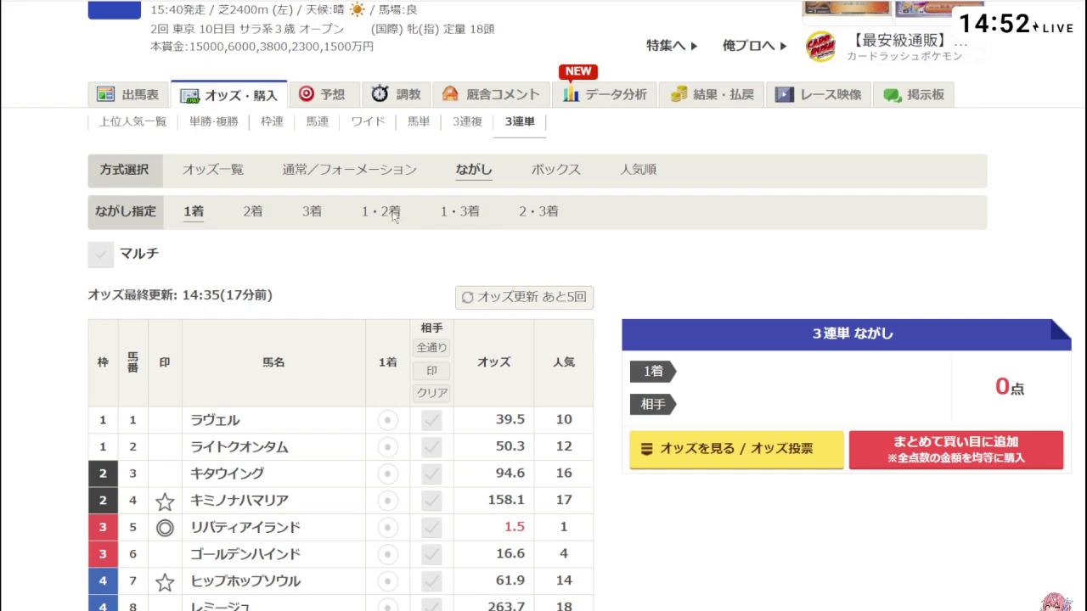
Step: Set horse 5 as the 1着 pick and select 9, 12, 14, 16 and 17 as the 相手 horses
{"action": "scroll", "coordinate": [314, 257], "scroll_direction": "down", "scroll_amount": 2}
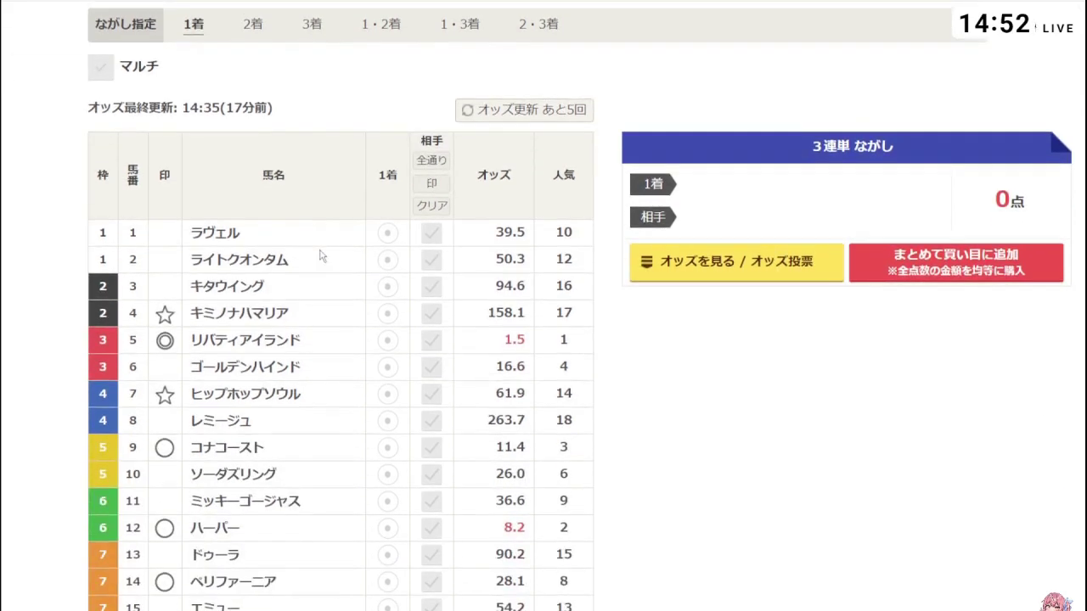
{"action": "left_click", "coordinate": [387, 340]}
{"action": "scroll", "coordinate": [423, 327], "scroll_direction": "down", "scroll_amount": 1}
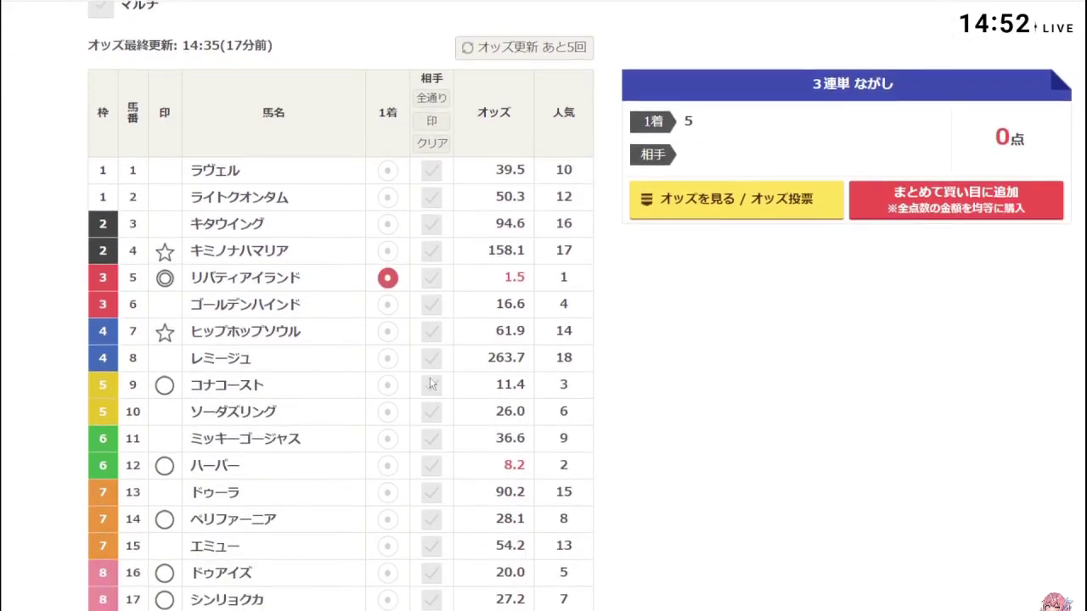
{"action": "left_click", "coordinate": [432, 386]}
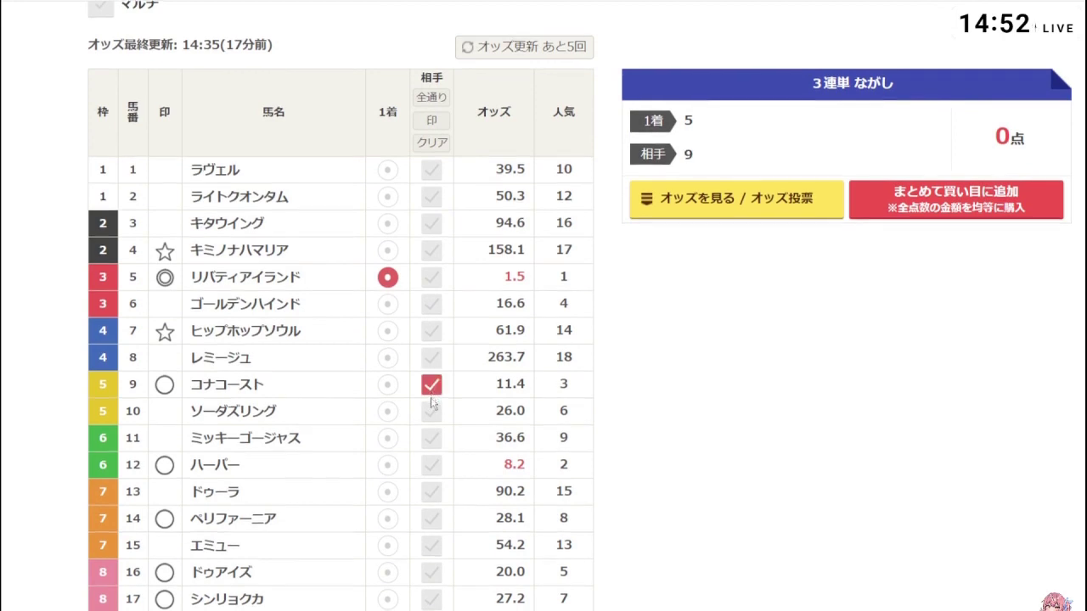
{"action": "scroll", "coordinate": [431, 416], "scroll_direction": "down", "scroll_amount": 1}
{"action": "left_click", "coordinate": [432, 402]}
{"action": "left_click", "coordinate": [431, 456]}
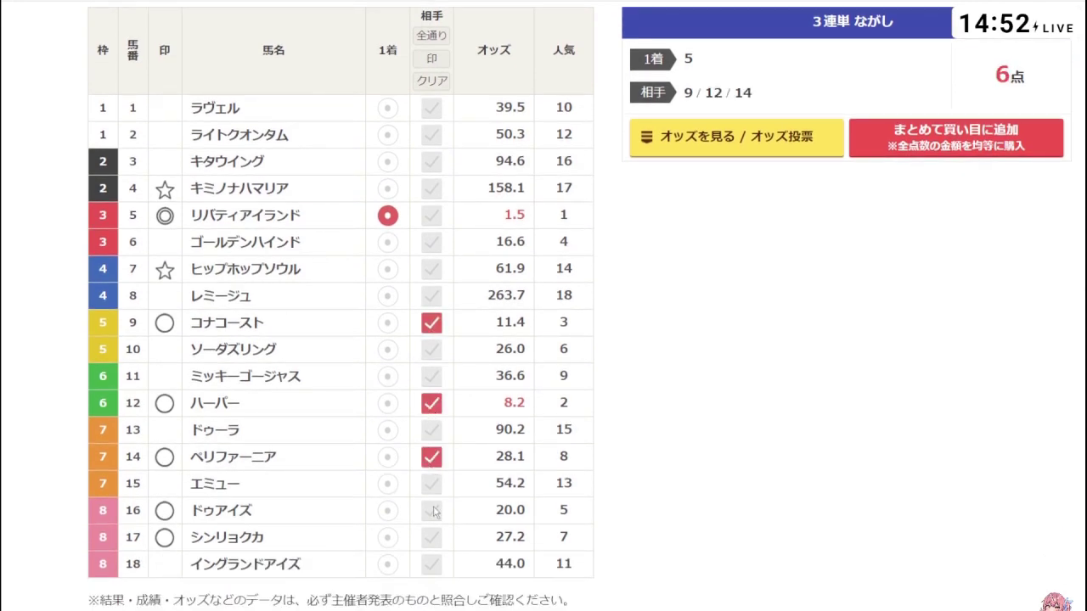
{"action": "left_click", "coordinate": [431, 509]}
{"action": "left_click", "coordinate": [432, 537]}
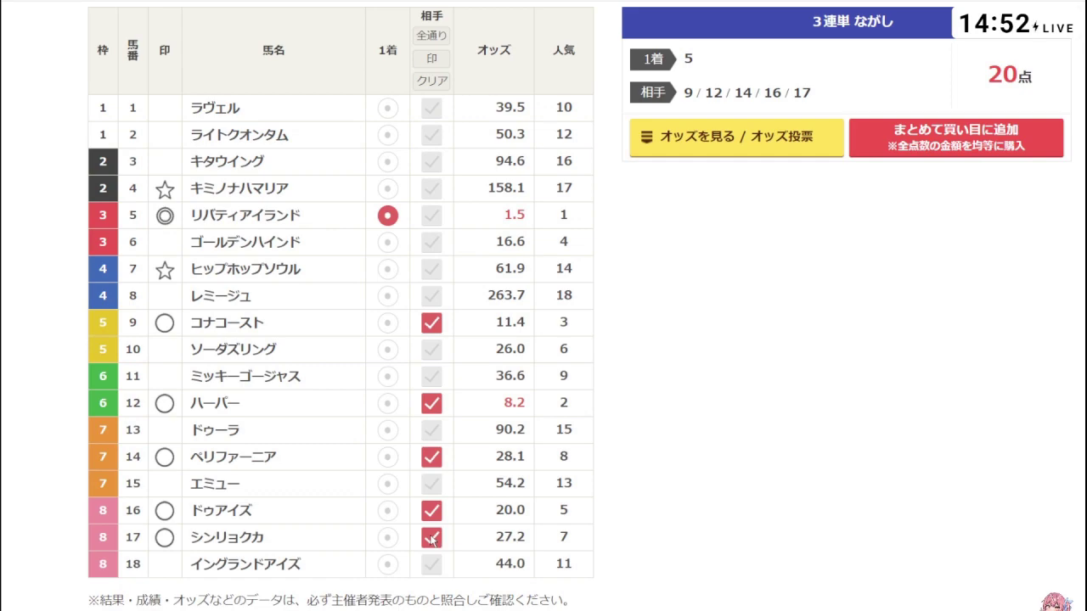
Step: Display the odds of the selected 3連単 combinations and sort them from lowest to highest
{"action": "left_click", "coordinate": [767, 137]}
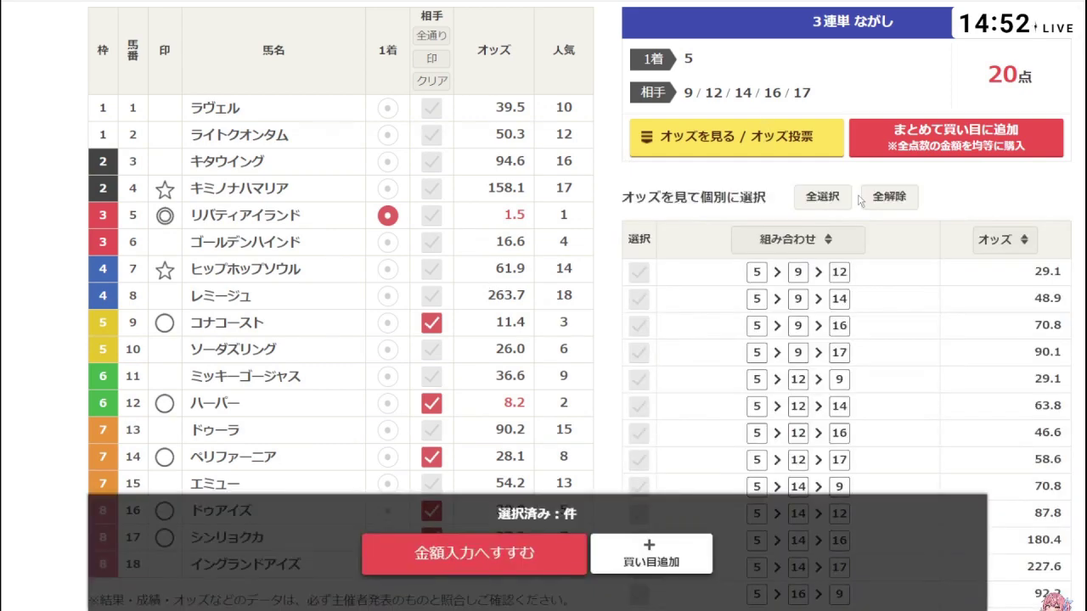
{"action": "scroll", "coordinate": [857, 200], "scroll_direction": "down", "scroll_amount": 5}
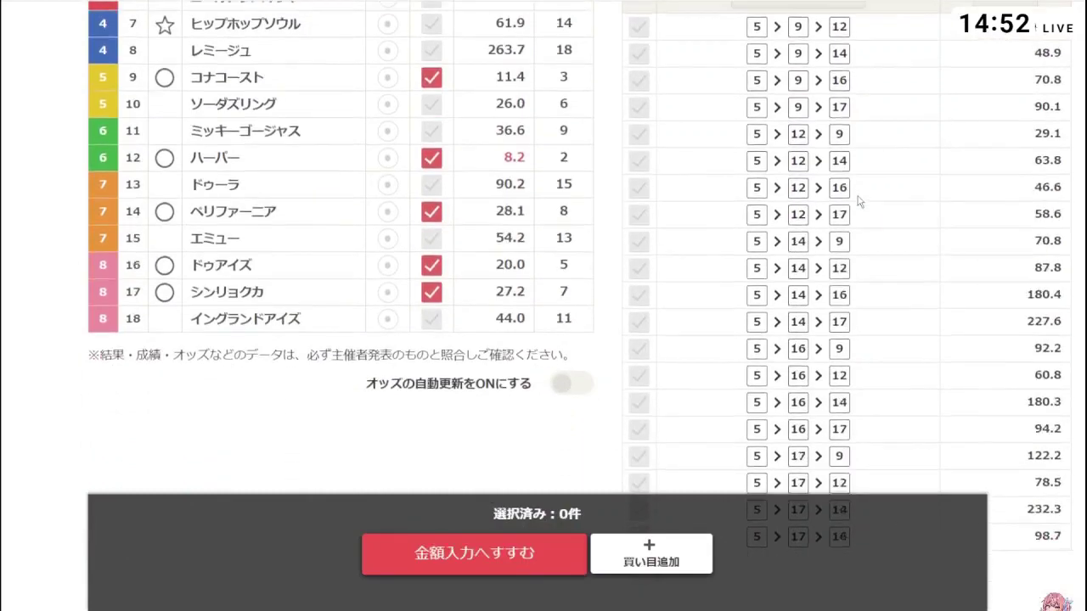
{"action": "scroll", "coordinate": [857, 201], "scroll_direction": "up", "scroll_amount": 4}
{"action": "left_click", "coordinate": [1020, 127]}
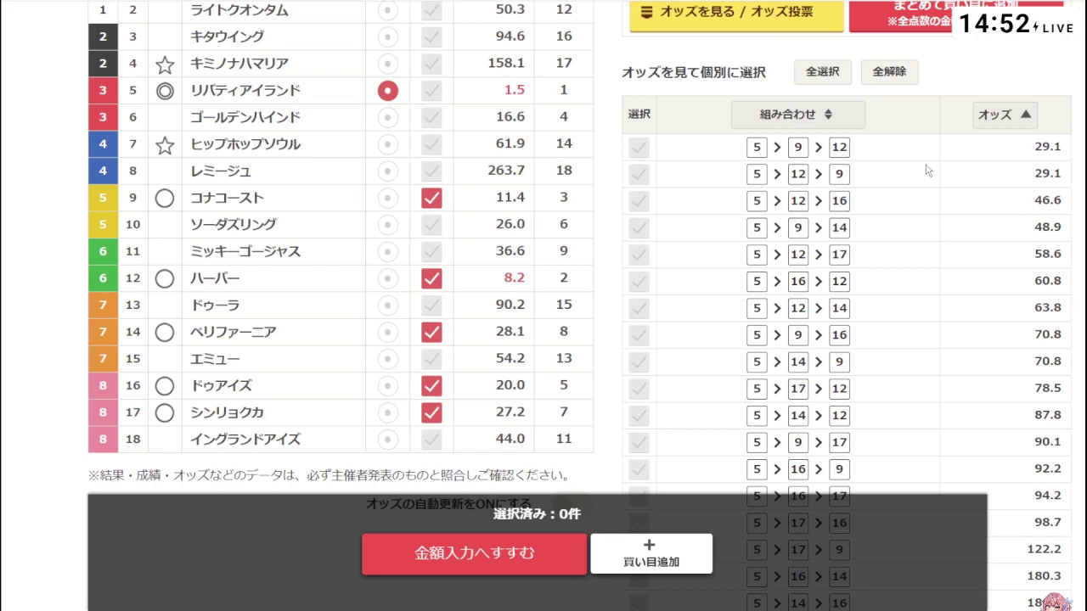
Step: Switch the bet type to 3連複 and choose the ながし method
{"action": "scroll", "coordinate": [797, 160], "scroll_direction": "up", "scroll_amount": 4}
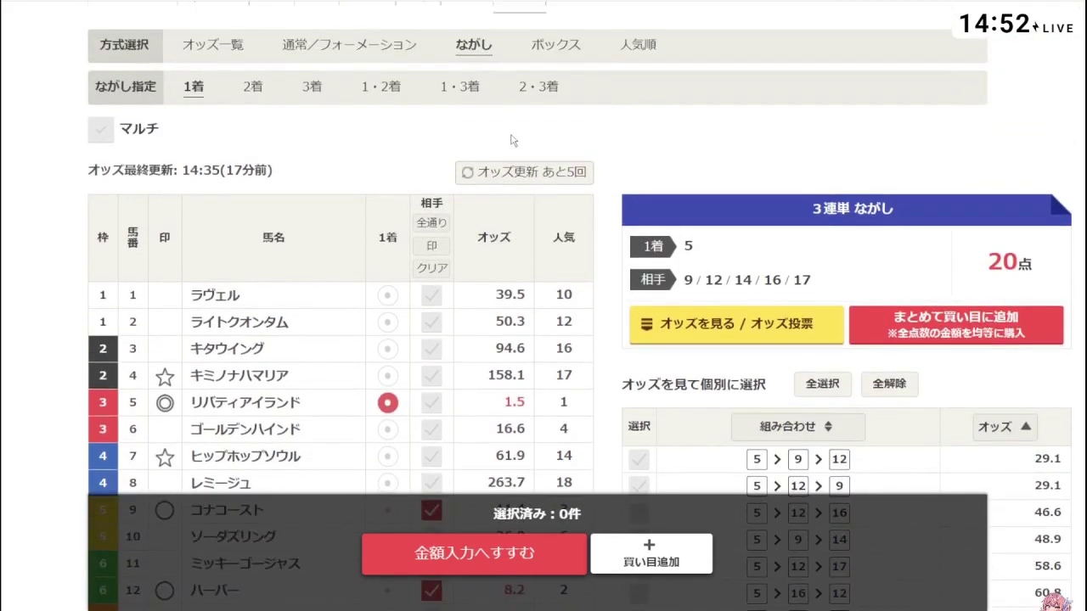
{"action": "scroll", "coordinate": [512, 140], "scroll_direction": "up", "scroll_amount": 1}
{"action": "left_click", "coordinate": [465, 61]}
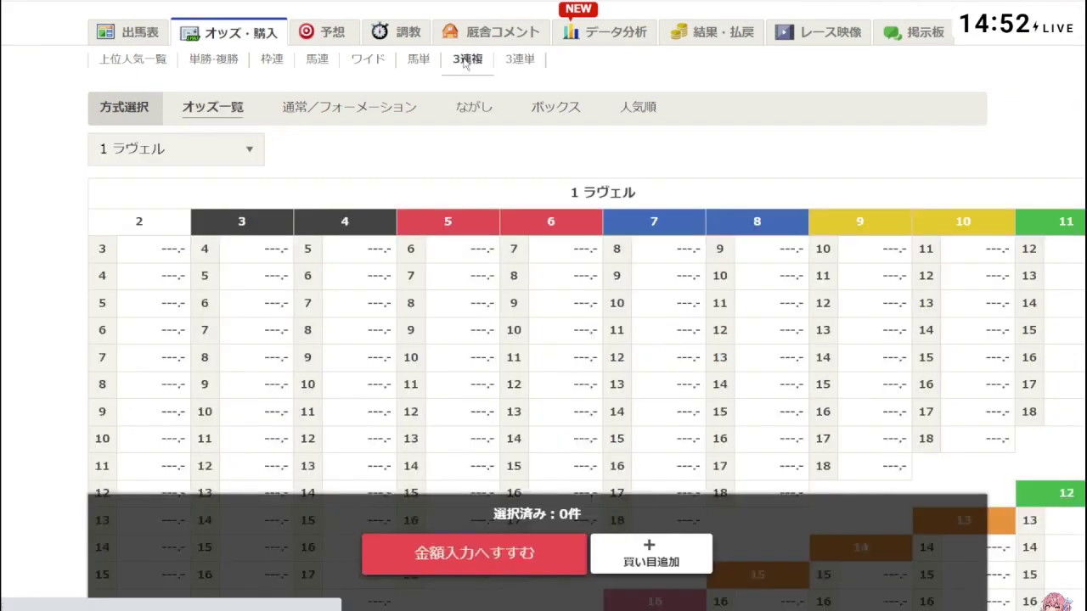
{"action": "left_click", "coordinate": [227, 188]}
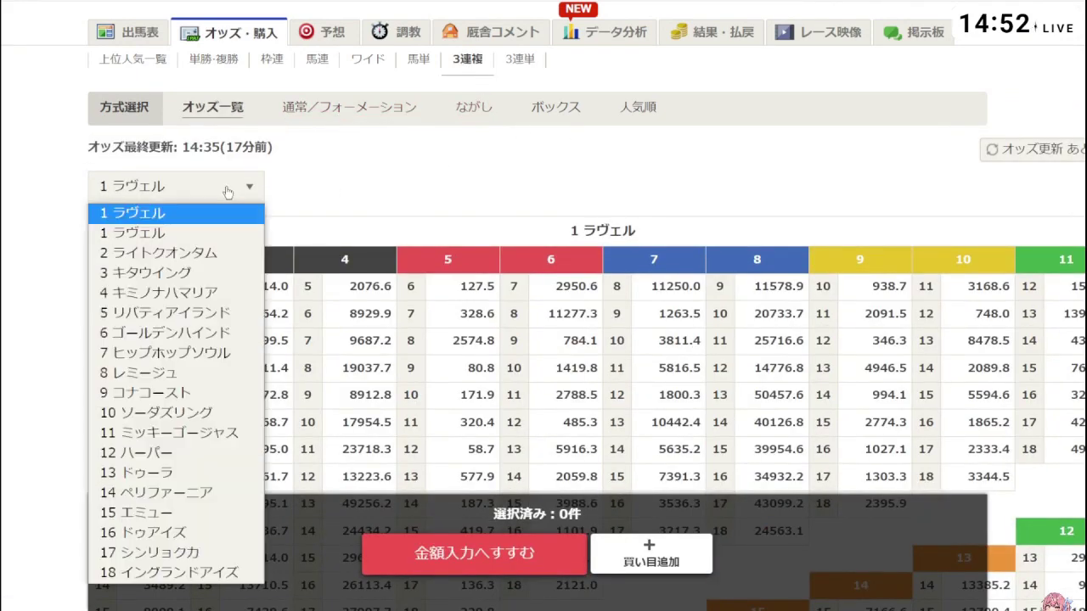
{"action": "left_click", "coordinate": [351, 136]}
{"action": "left_click", "coordinate": [473, 107]}
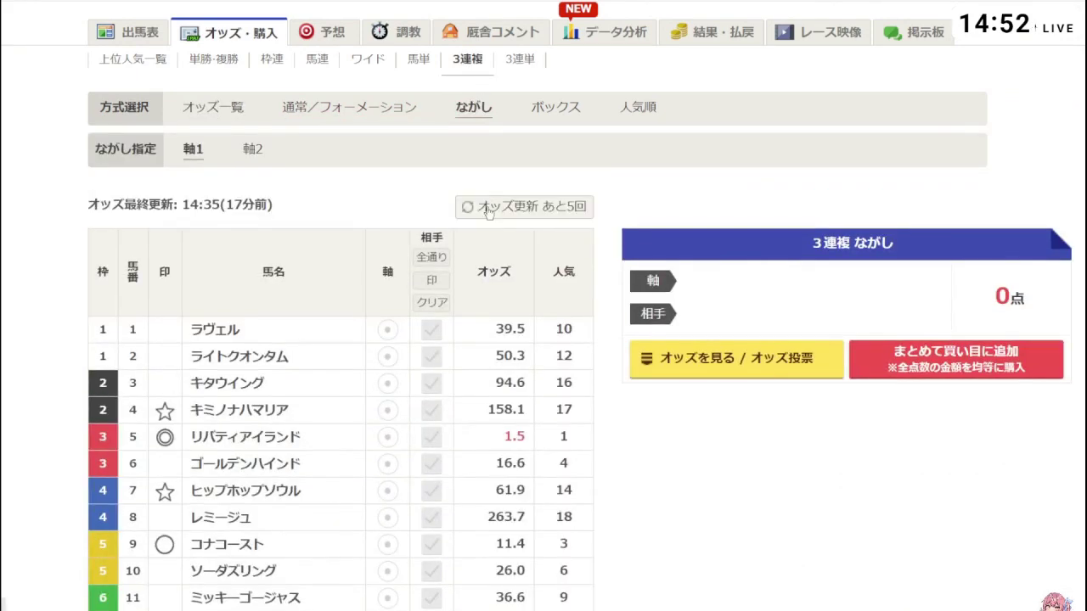
Step: Set horse 5 as the 軸 for the 3連複 ながし and select 9, 12, 14, 16 and 17 as the 相手 horses
{"action": "left_click", "coordinate": [387, 436]}
{"action": "scroll", "coordinate": [441, 458], "scroll_direction": "down", "scroll_amount": 1}
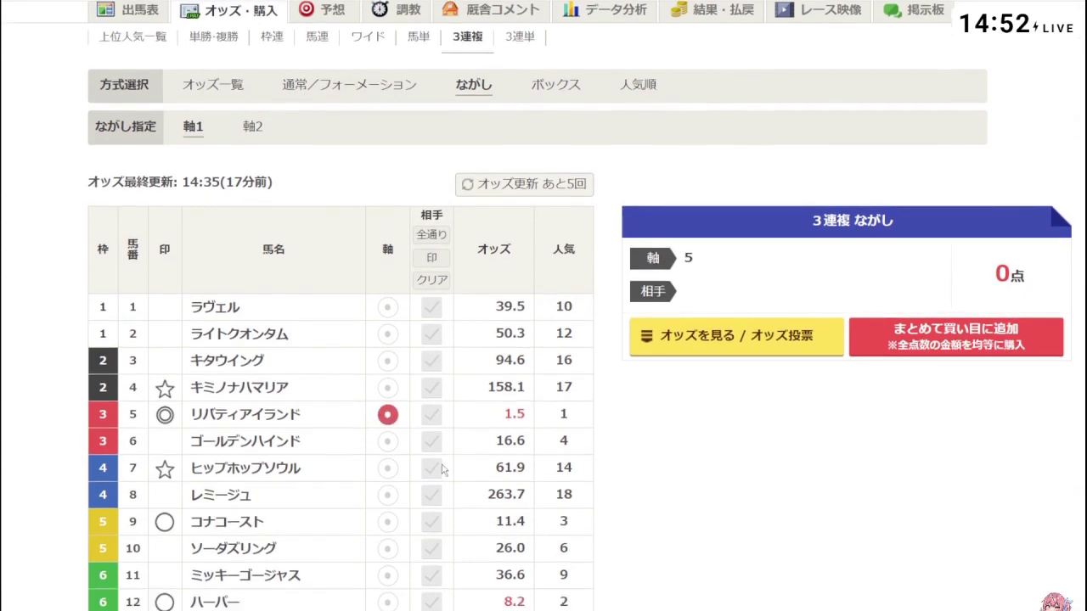
{"action": "scroll", "coordinate": [441, 469], "scroll_direction": "down", "scroll_amount": 3}
{"action": "left_click", "coordinate": [431, 416]}
{"action": "scroll", "coordinate": [429, 443], "scroll_direction": "down", "scroll_amount": 2}
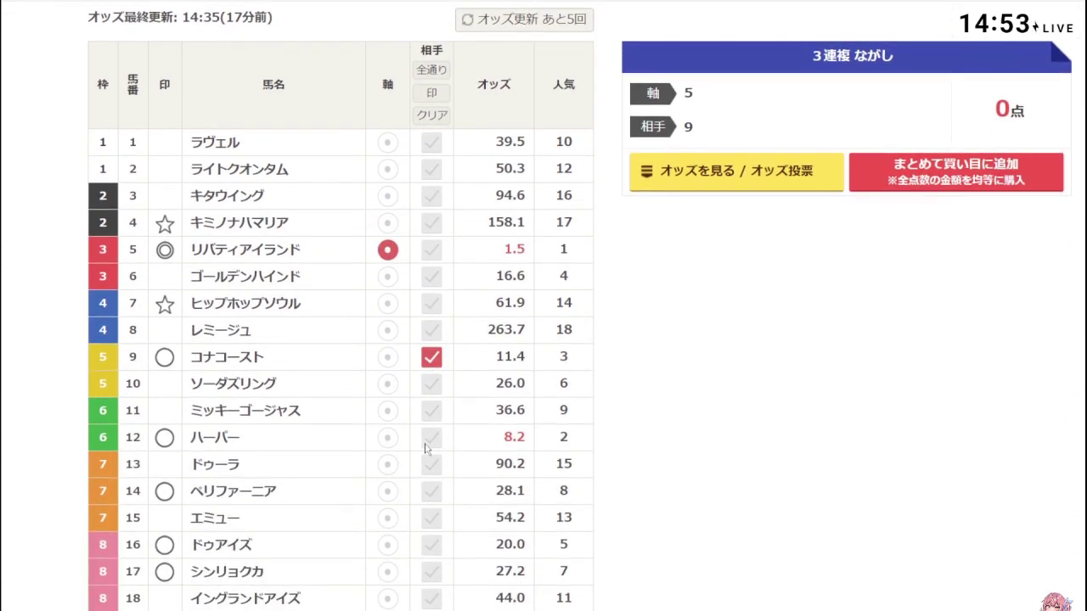
{"action": "left_click", "coordinate": [428, 439]}
{"action": "scroll", "coordinate": [430, 509], "scroll_direction": "down", "scroll_amount": 3}
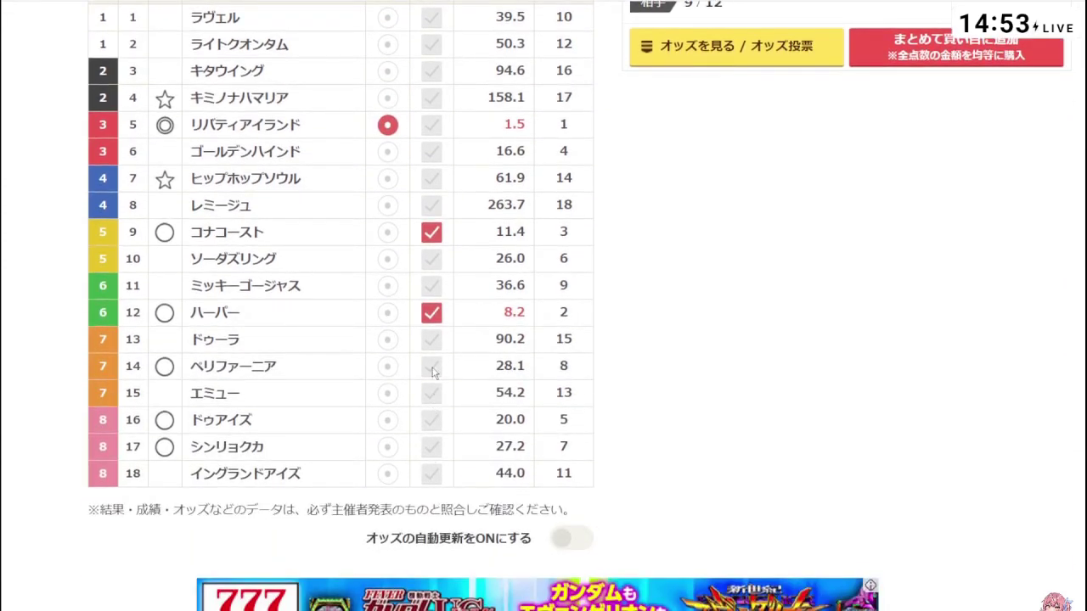
{"action": "left_click", "coordinate": [432, 368]}
{"action": "left_click", "coordinate": [431, 419]}
{"action": "left_click", "coordinate": [432, 446]}
Step: Display the odds of the selected 3連複 combinations and sort them from lowest to highest
{"action": "scroll", "coordinate": [599, 427], "scroll_direction": "up", "scroll_amount": 1}
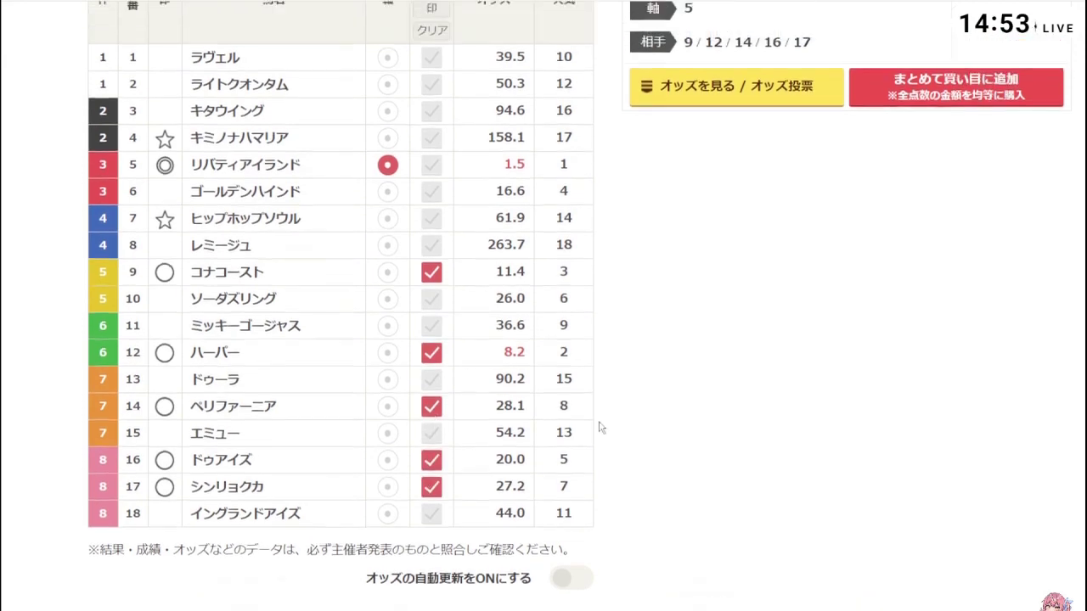
{"action": "scroll", "coordinate": [599, 427], "scroll_direction": "up", "scroll_amount": 4}
{"action": "left_click", "coordinate": [764, 243]}
{"action": "scroll", "coordinate": [888, 308], "scroll_direction": "down", "scroll_amount": 4}
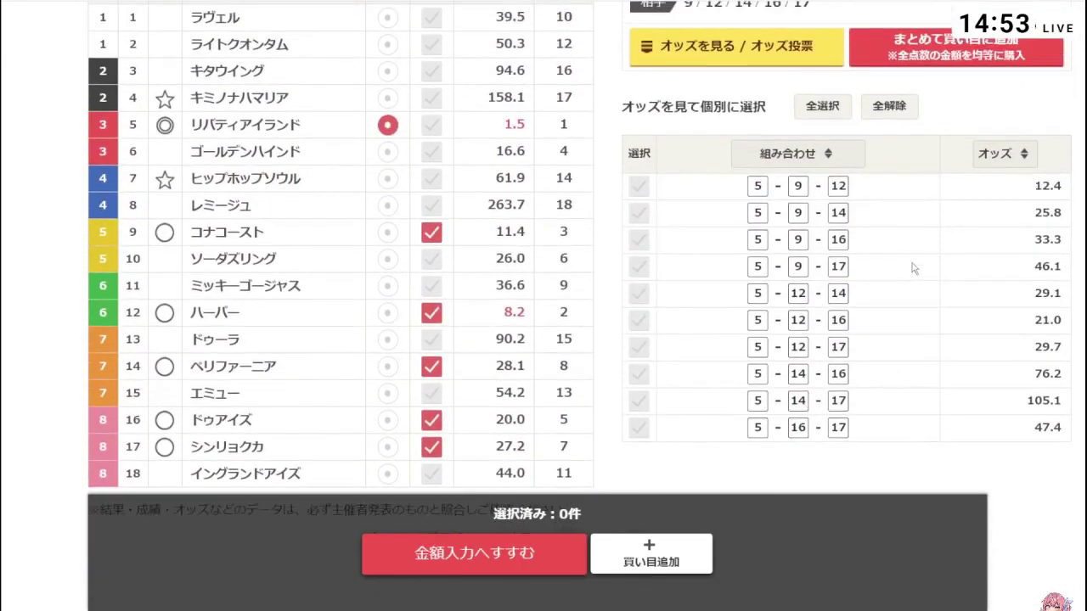
{"action": "left_click", "coordinate": [1000, 157]}
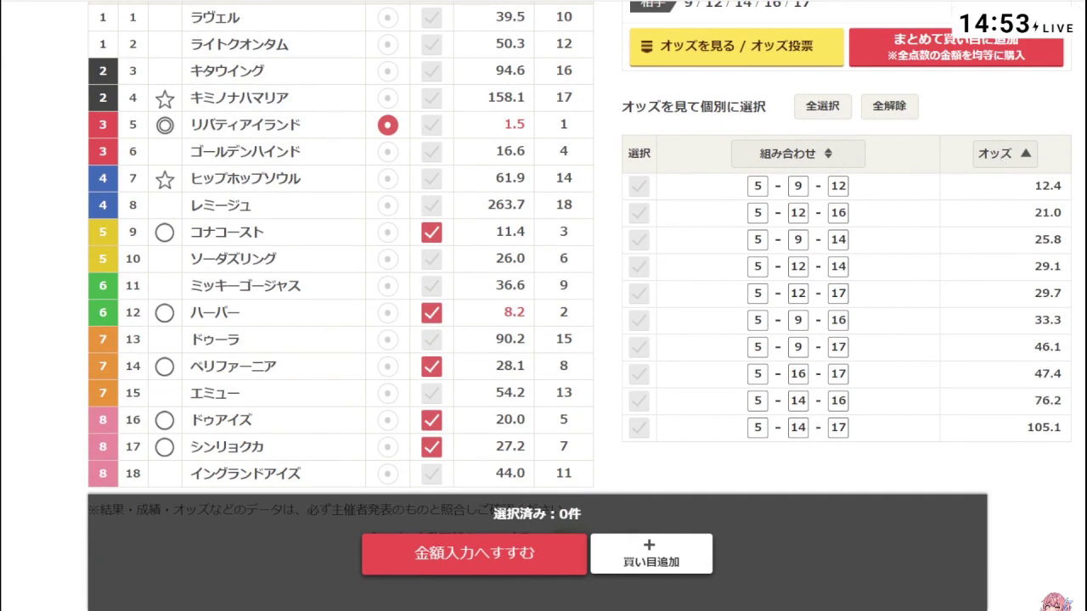
Step: Try adding horses 7 and 4 to the 3連複 相手 picks, and deselect both again
{"action": "scroll", "coordinate": [578, 344], "scroll_direction": "up", "scroll_amount": 2}
{"action": "left_click", "coordinate": [431, 303]}
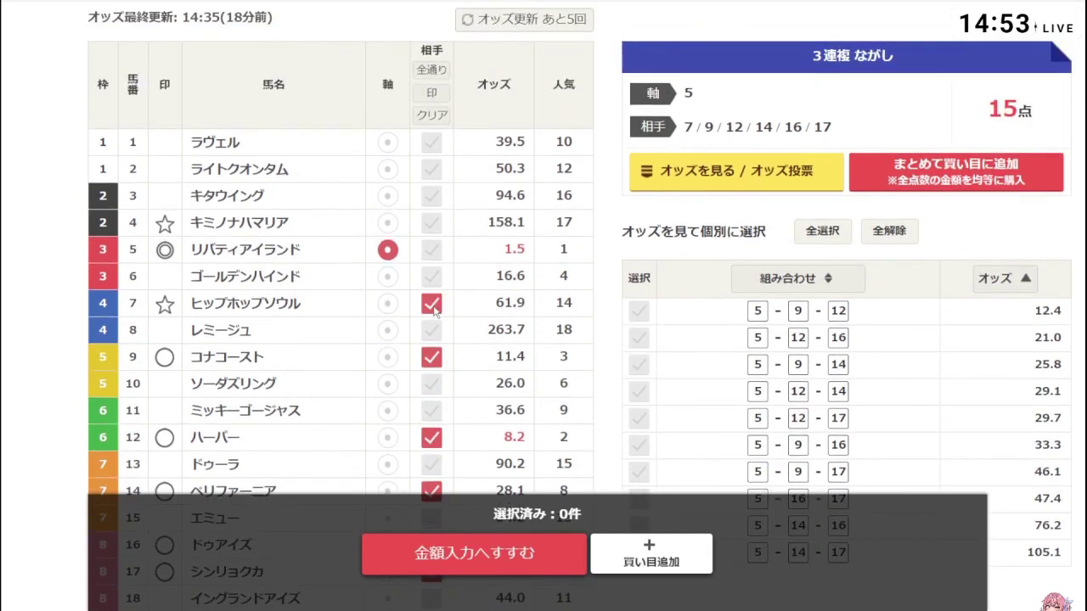
{"action": "left_click", "coordinate": [432, 225]}
{"action": "left_click", "coordinate": [432, 224]}
{"action": "left_click", "coordinate": [428, 306]}
{"action": "left_click", "coordinate": [429, 305]}
{"action": "left_click", "coordinate": [429, 306]}
{"action": "left_click", "coordinate": [432, 224]}
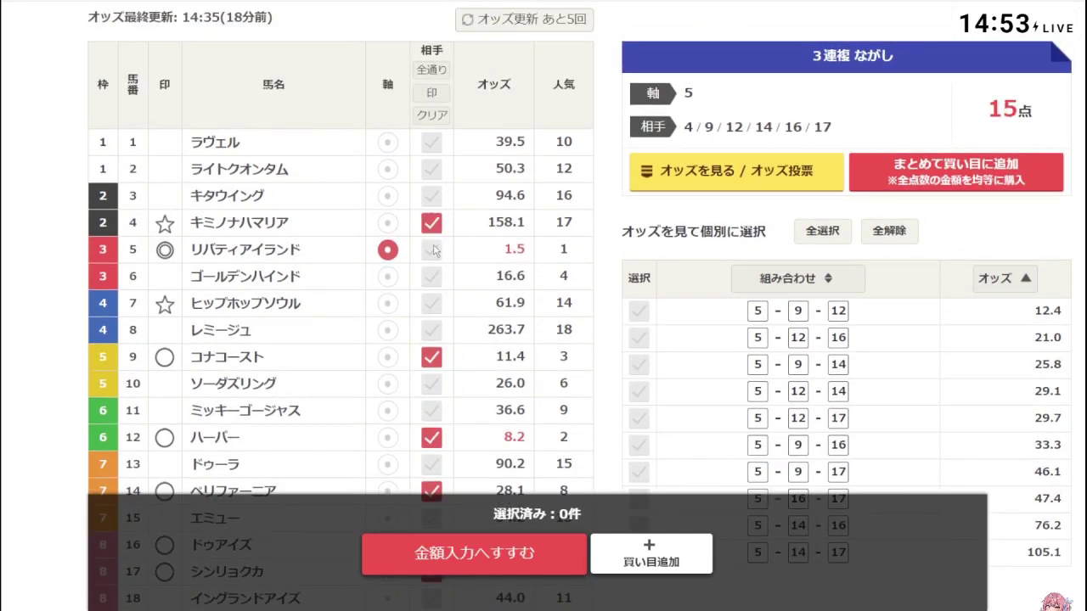
{"action": "left_click", "coordinate": [431, 307]}
{"action": "left_click", "coordinate": [430, 307]}
{"action": "left_click", "coordinate": [430, 231]}
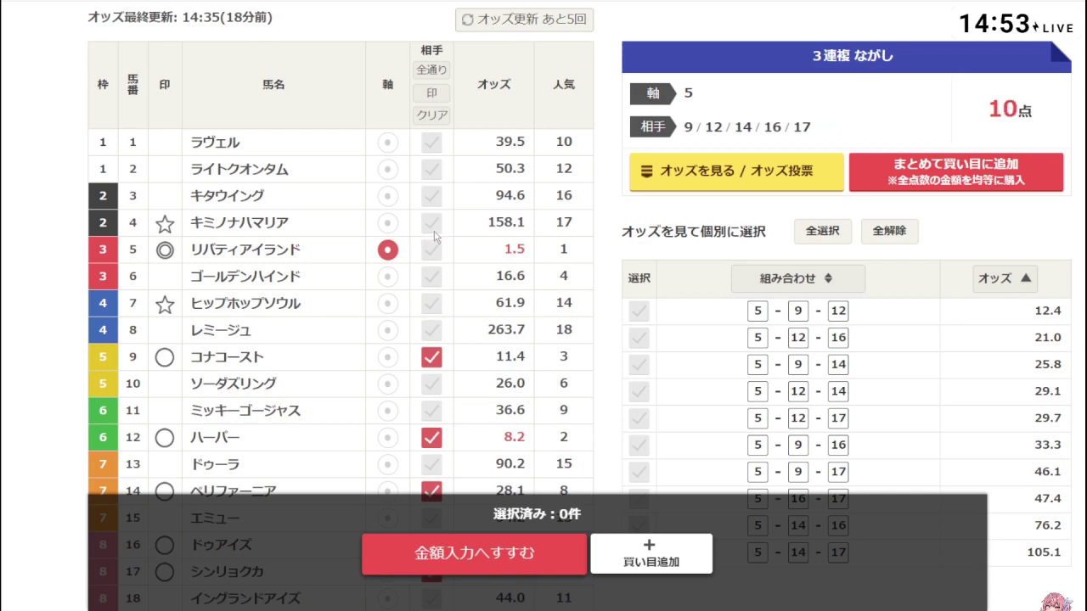
Step: Switch the bet type to ワイド and choose the ながし method
{"action": "scroll", "coordinate": [613, 249], "scroll_direction": "down", "scroll_amount": 3}
{"action": "scroll", "coordinate": [590, 253], "scroll_direction": "up", "scroll_amount": 2}
{"action": "scroll", "coordinate": [590, 253], "scroll_direction": "up", "scroll_amount": 1}
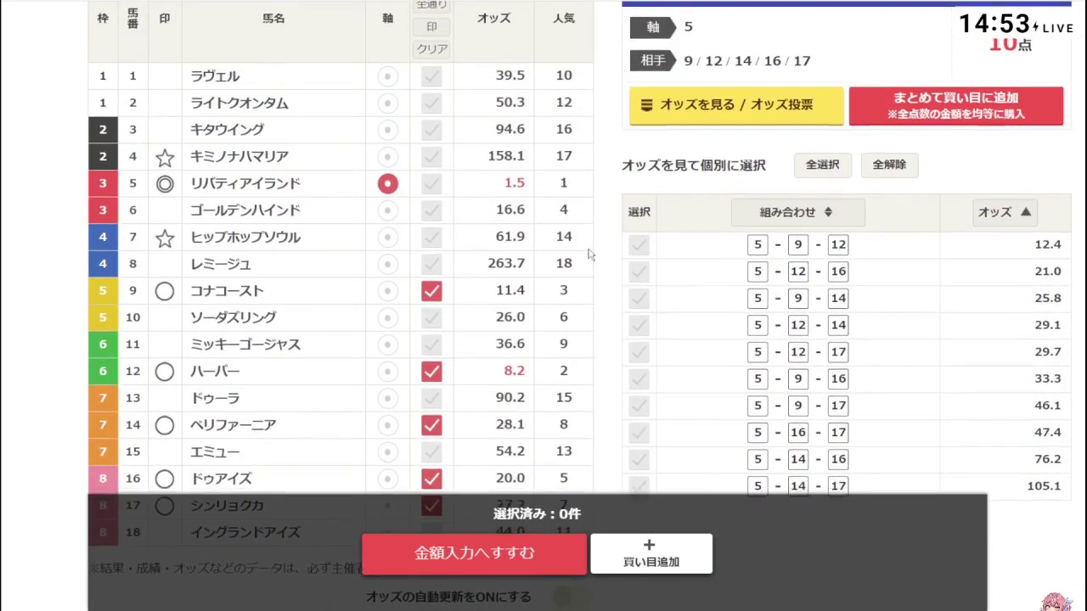
{"action": "scroll", "coordinate": [590, 254], "scroll_direction": "down", "scroll_amount": 1}
{"action": "scroll", "coordinate": [586, 248], "scroll_direction": "up", "scroll_amount": 4}
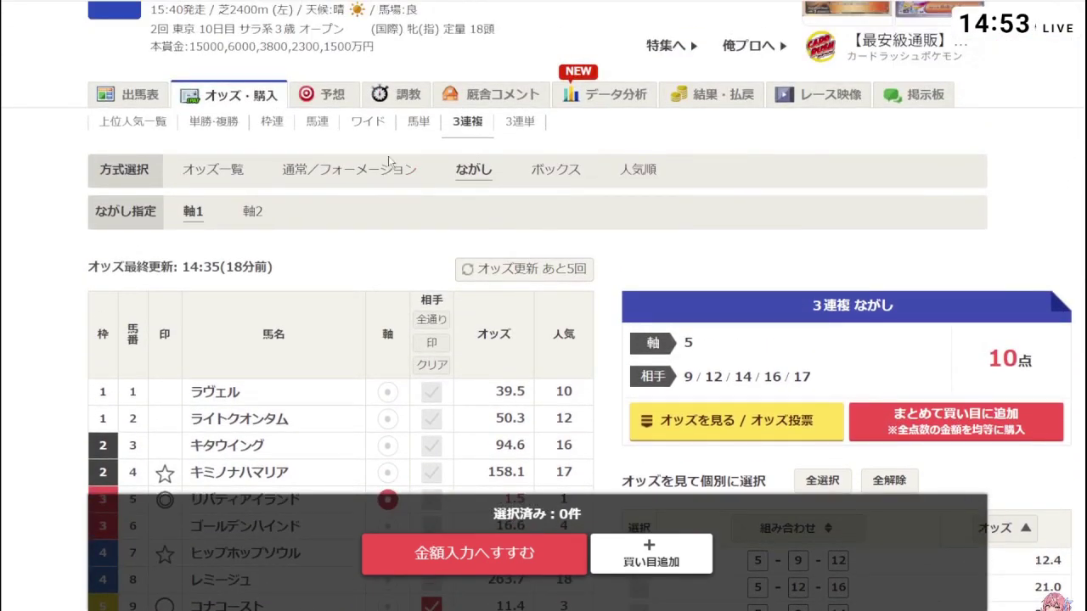
{"action": "left_click", "coordinate": [368, 122]}
{"action": "left_click", "coordinate": [473, 170]}
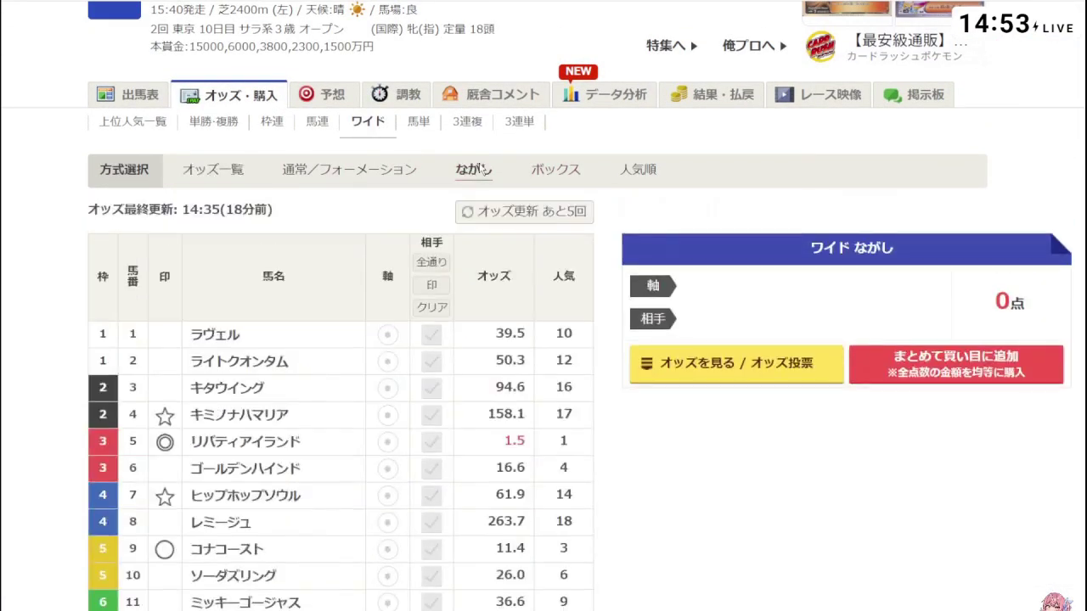
Step: Pair horse 5 as the ワイド 軸 with 相手 horses 9, 12, 14, 16 and 17, and list the odds from lowest to highest
{"action": "left_click", "coordinate": [387, 442]}
{"action": "scroll", "coordinate": [421, 435], "scroll_direction": "down", "scroll_amount": 2}
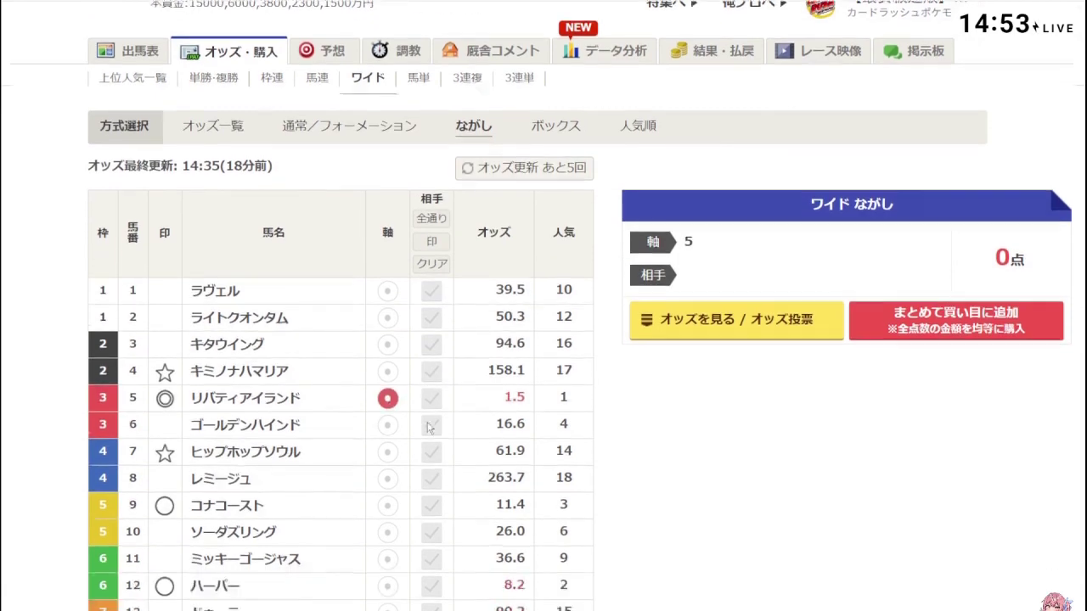
{"action": "left_click", "coordinate": [430, 422]}
{"action": "scroll", "coordinate": [430, 424], "scroll_direction": "down", "scroll_amount": 1}
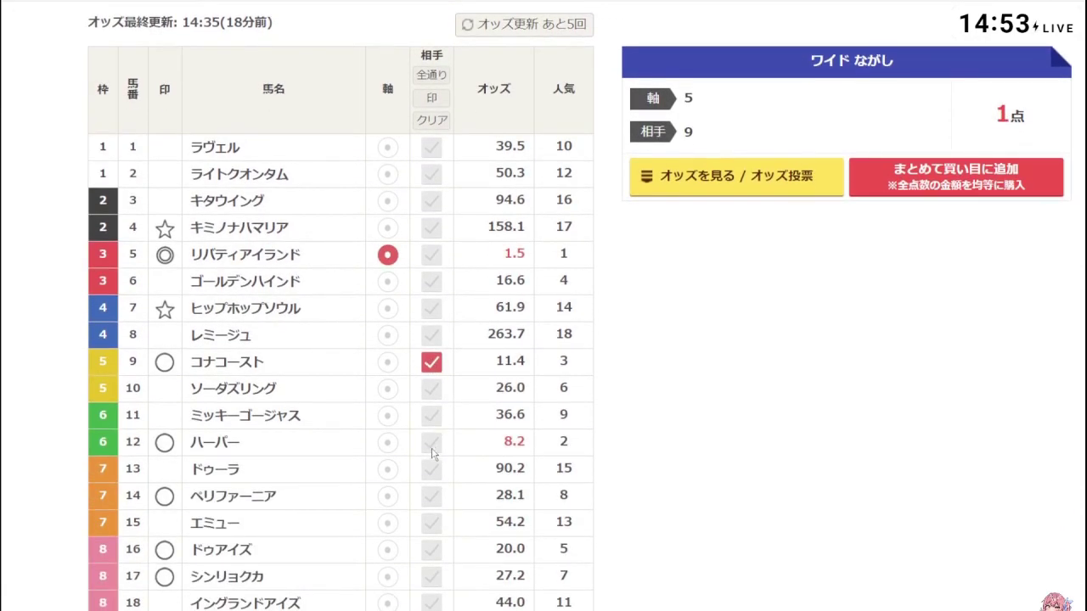
{"action": "left_click", "coordinate": [432, 448]}
{"action": "scroll", "coordinate": [432, 454], "scroll_direction": "down", "scroll_amount": 1}
{"action": "left_click", "coordinate": [431, 435]}
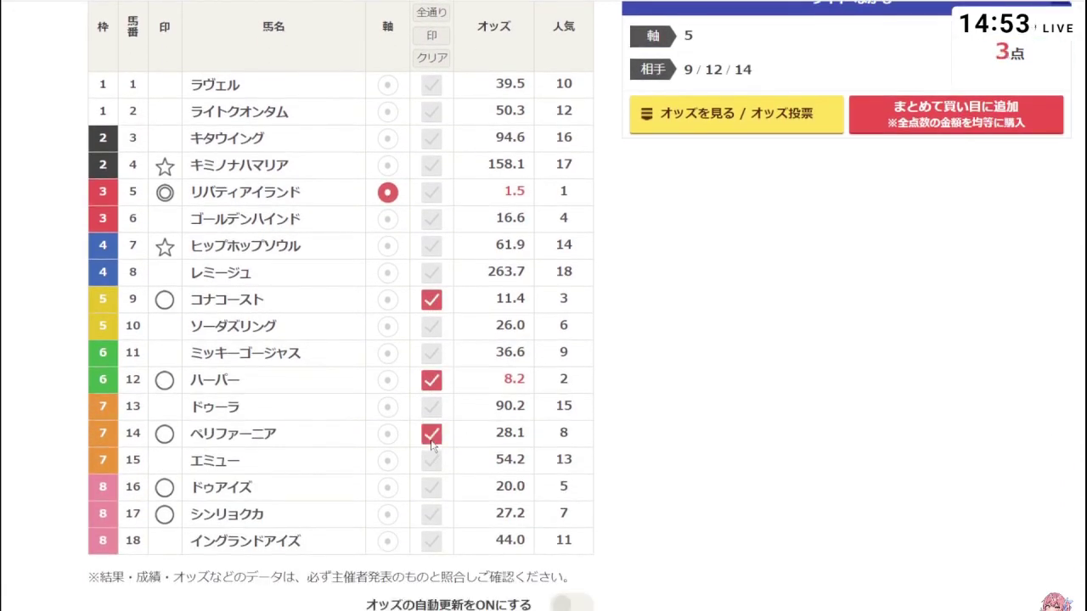
{"action": "left_click", "coordinate": [432, 487]}
{"action": "left_click", "coordinate": [432, 514]}
{"action": "left_click", "coordinate": [746, 126]}
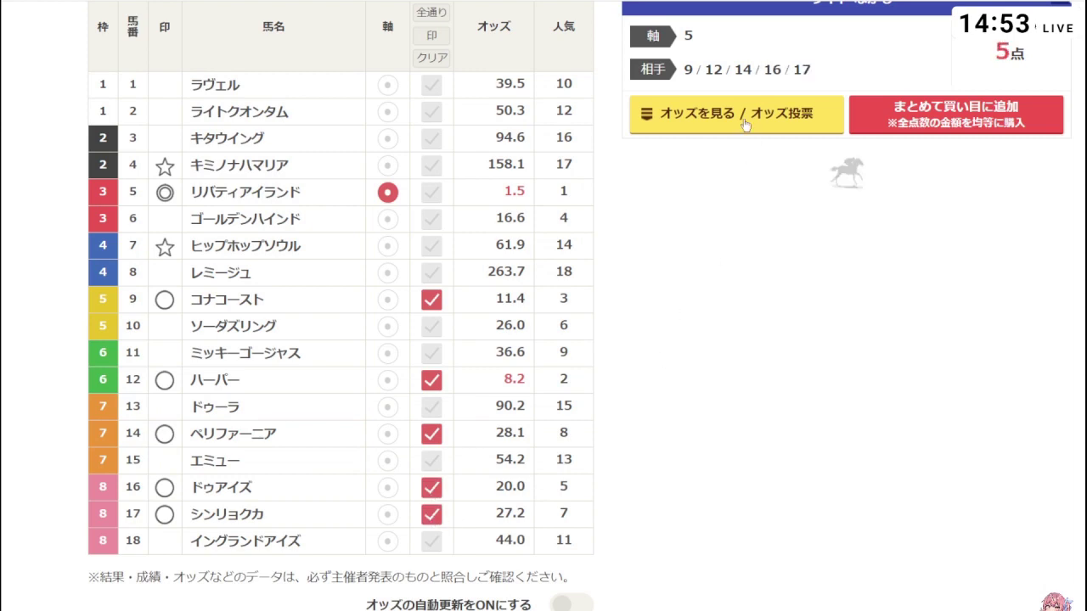
{"action": "left_click", "coordinate": [1007, 222]}
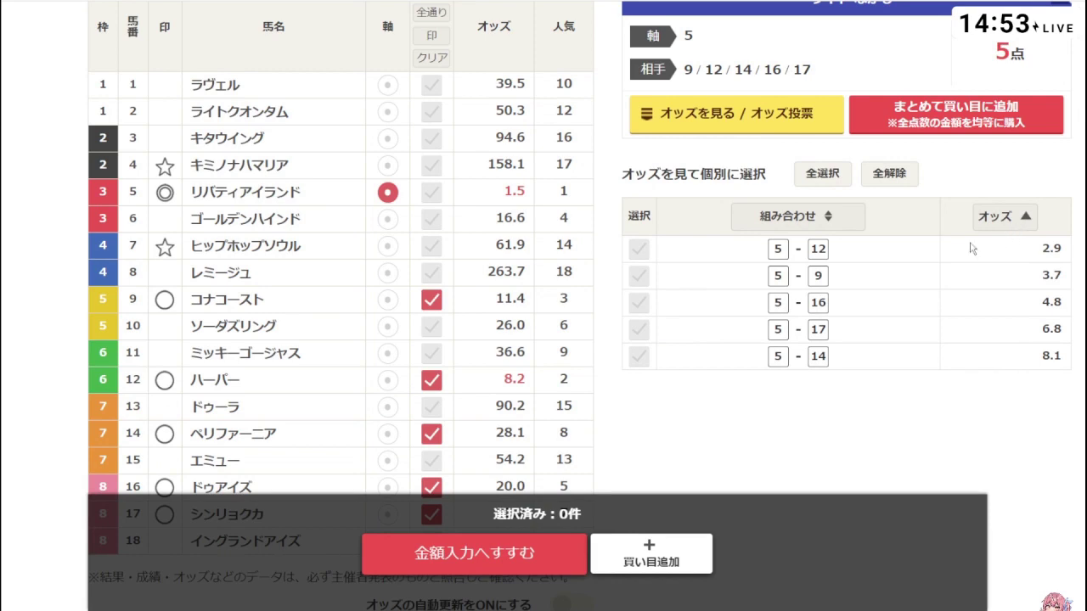
Step: Add horses 4 and 7 to the ワイド 相手 picks and redisplay the odds sorted from lowest to highest
{"action": "left_click", "coordinate": [431, 165]}
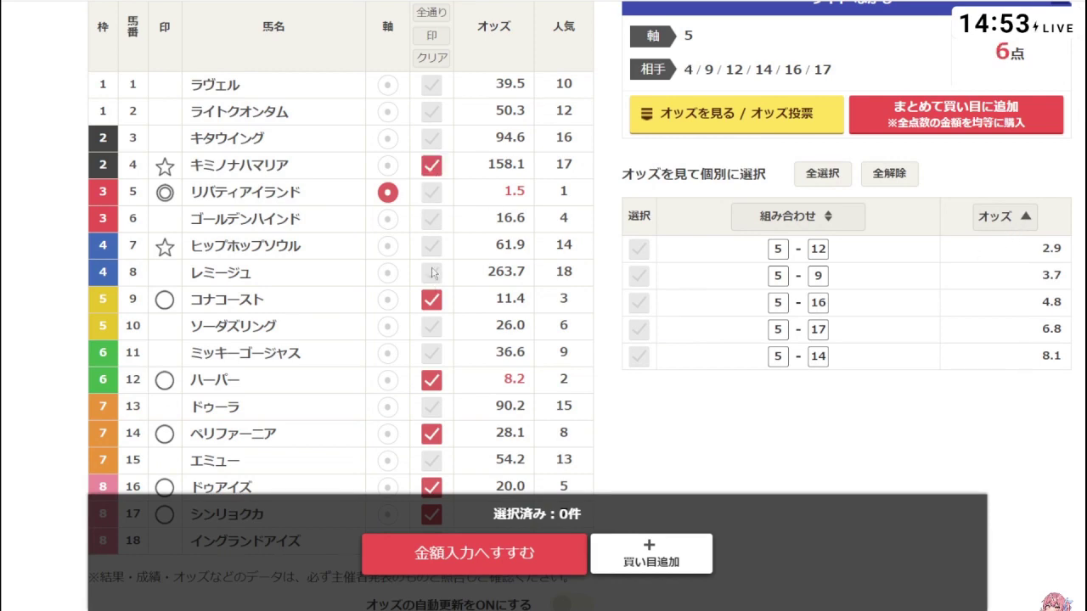
{"action": "left_click", "coordinate": [431, 246]}
{"action": "left_click", "coordinate": [751, 124]}
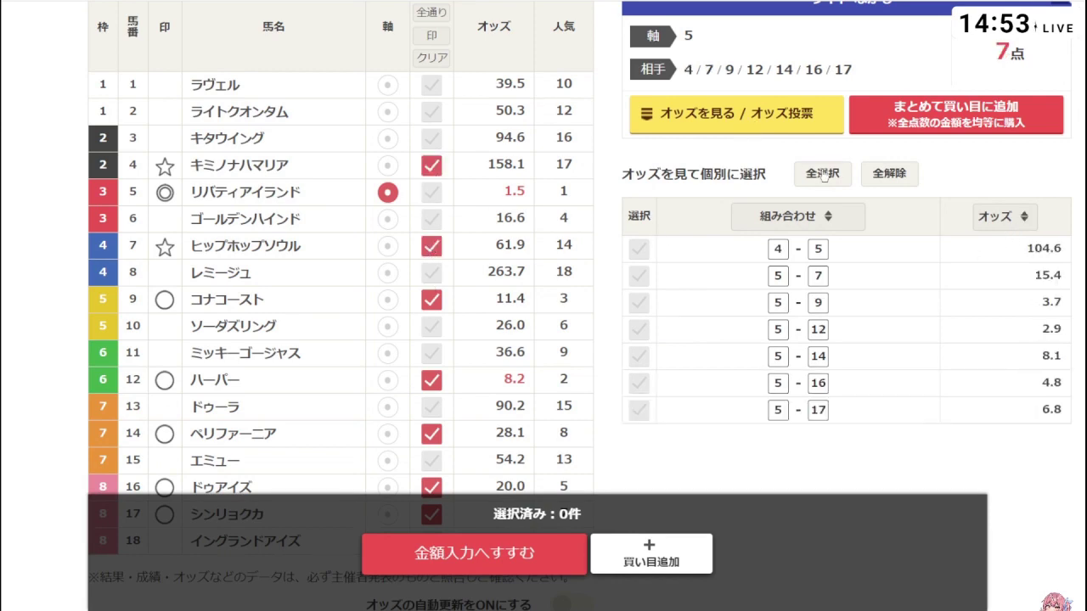
{"action": "left_click", "coordinate": [1007, 224]}
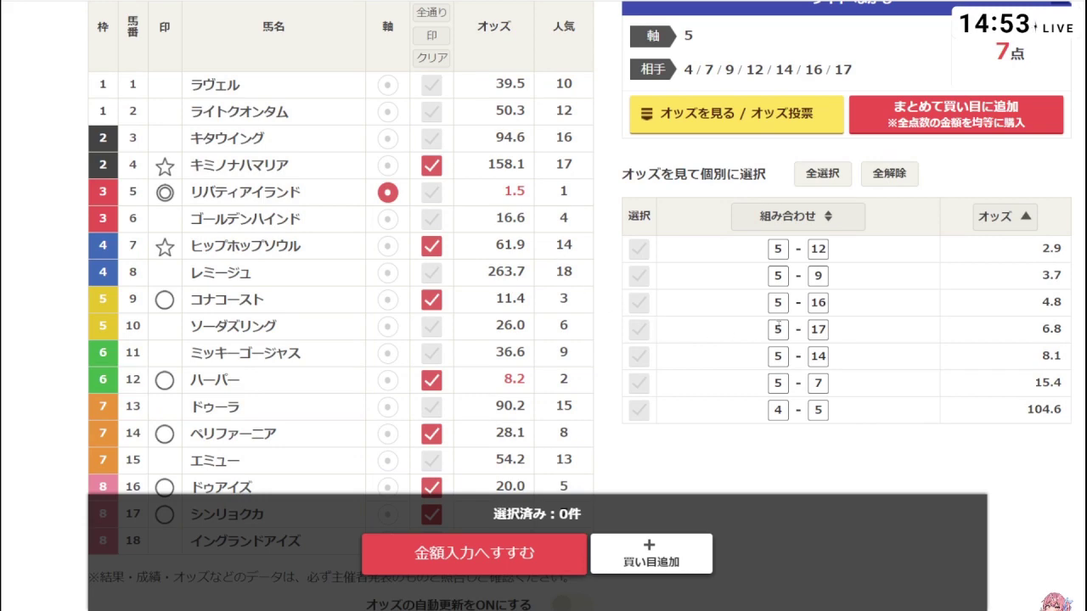
{"action": "scroll", "coordinate": [777, 329], "scroll_direction": "down", "scroll_amount": 2}
{"action": "scroll", "coordinate": [781, 331], "scroll_direction": "up", "scroll_amount": 2}
Step: Switch the bet type to 馬単 and choose the ながし method
{"action": "scroll", "coordinate": [542, 269], "scroll_direction": "up", "scroll_amount": 2}
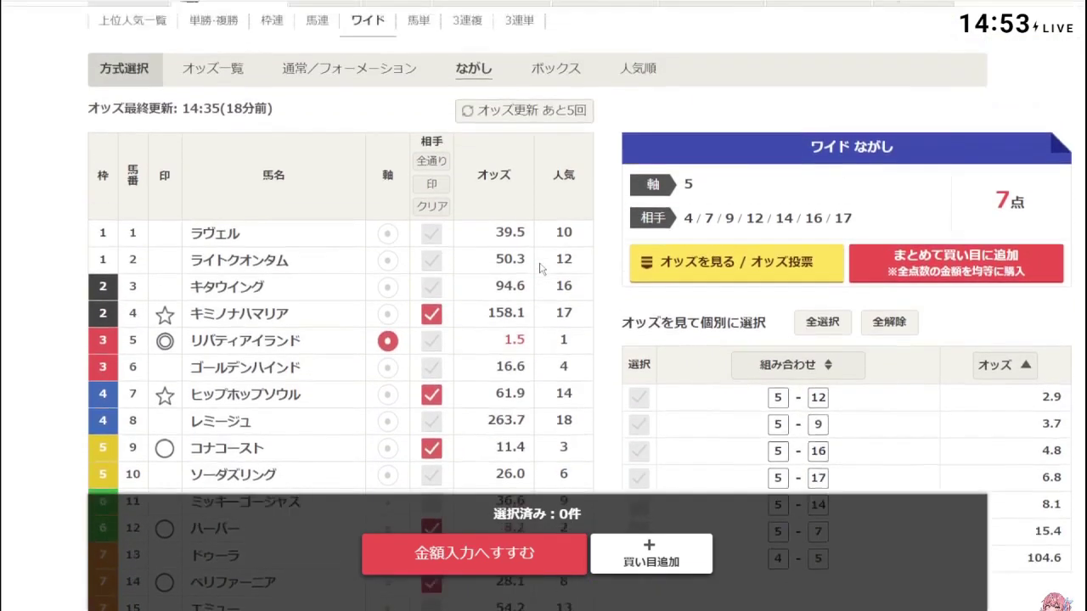
{"action": "scroll", "coordinate": [540, 268], "scroll_direction": "up", "scroll_amount": 1}
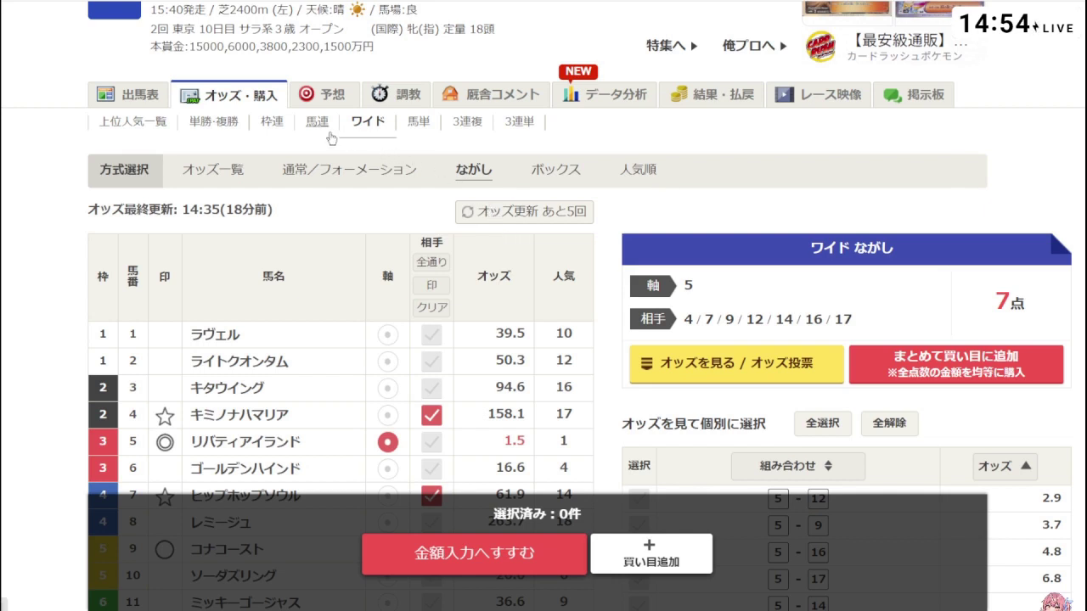
{"action": "left_click", "coordinate": [419, 131]}
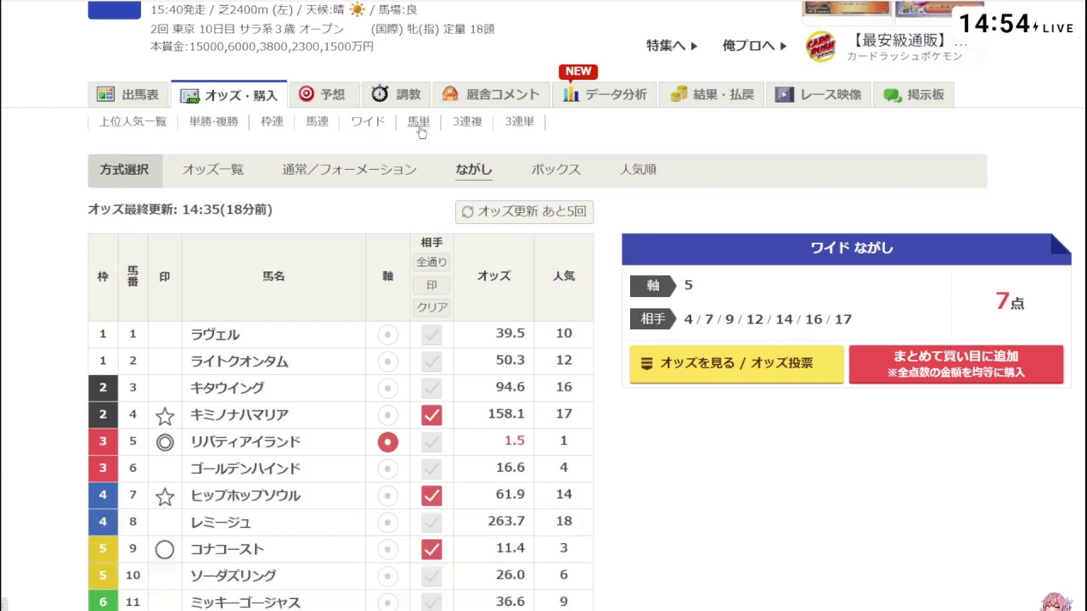
{"action": "left_click", "coordinate": [475, 172]}
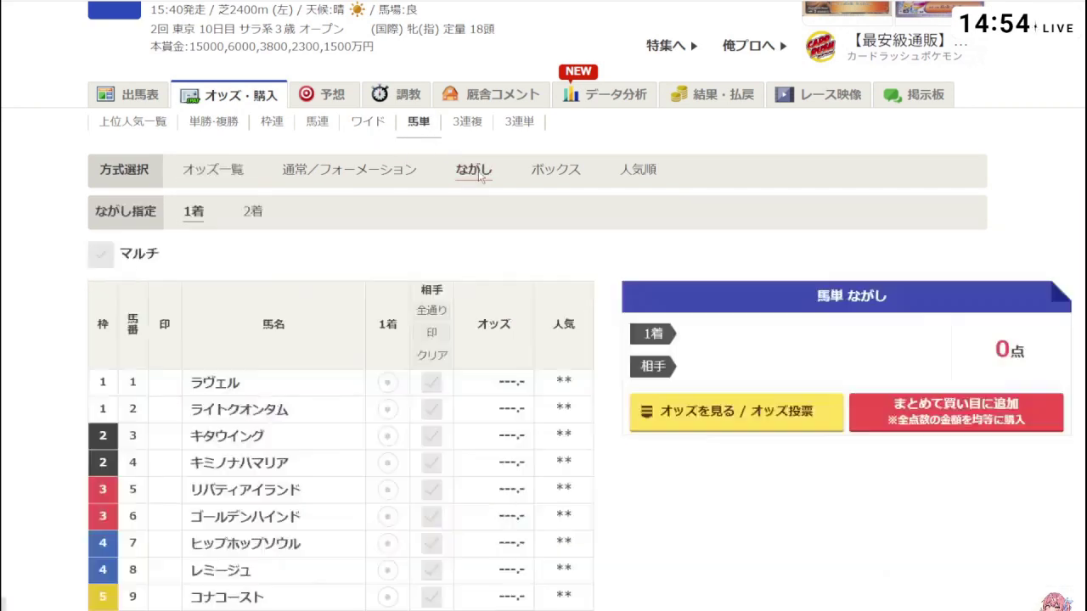
Step: Set horse 5 as the 1着 pick for the 馬単 ながし and select 9, 12, 14, 16 and 17 as the 相手 horses
{"action": "scroll", "coordinate": [427, 334], "scroll_direction": "down", "scroll_amount": 2}
{"action": "left_click", "coordinate": [387, 339]}
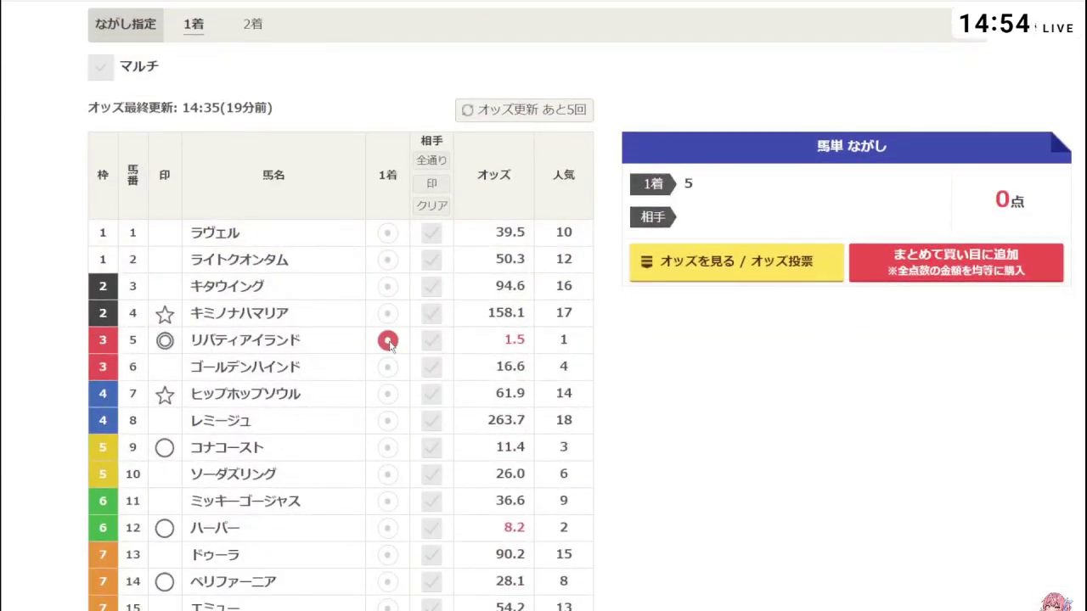
{"action": "scroll", "coordinate": [429, 422], "scroll_direction": "down", "scroll_amount": 1}
{"action": "left_click", "coordinate": [431, 386]}
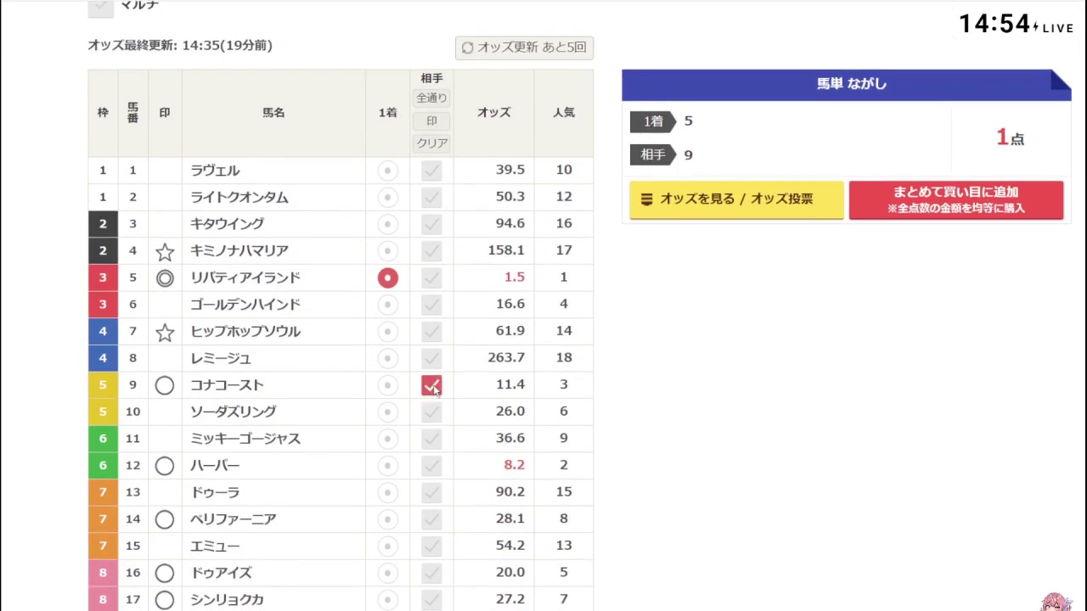
{"action": "left_click", "coordinate": [431, 466]}
{"action": "scroll", "coordinate": [435, 471], "scroll_direction": "down", "scroll_amount": 1}
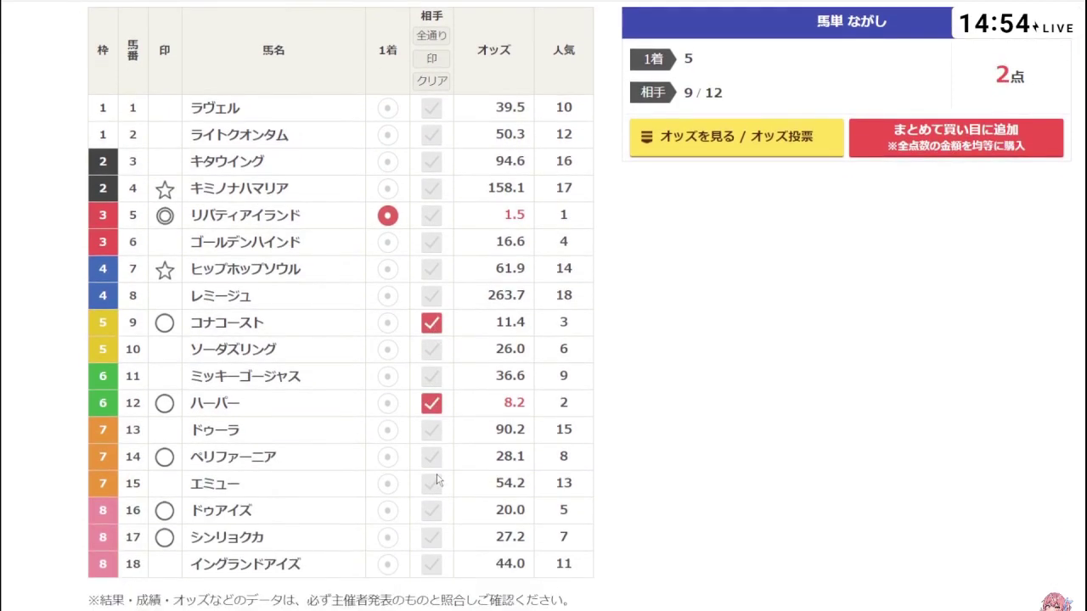
{"action": "left_click", "coordinate": [432, 459]}
{"action": "left_click", "coordinate": [432, 512]}
{"action": "left_click", "coordinate": [432, 537]}
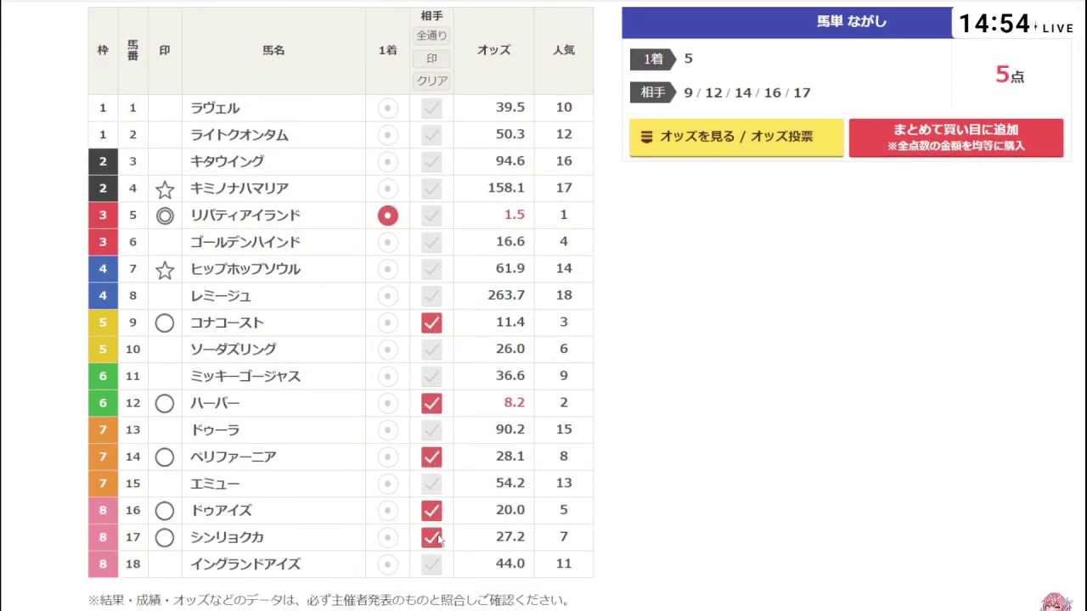
Step: Display the odds of the selected 馬単 combinations and sort them from lowest to highest
{"action": "left_click", "coordinate": [747, 138]}
{"action": "left_click", "coordinate": [1017, 246]}
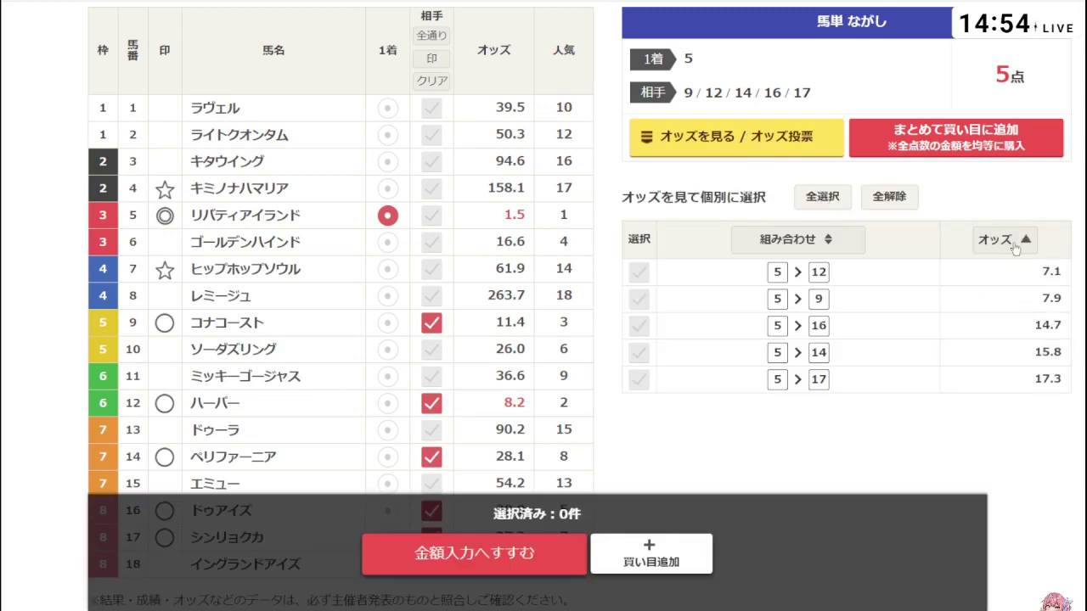
{"action": "left_click", "coordinate": [1017, 246]}
{"action": "left_click", "coordinate": [1018, 246]}
{"action": "scroll", "coordinate": [713, 243], "scroll_direction": "up", "scroll_amount": 4}
{"action": "scroll", "coordinate": [713, 244], "scroll_direction": "down", "scroll_amount": 5}
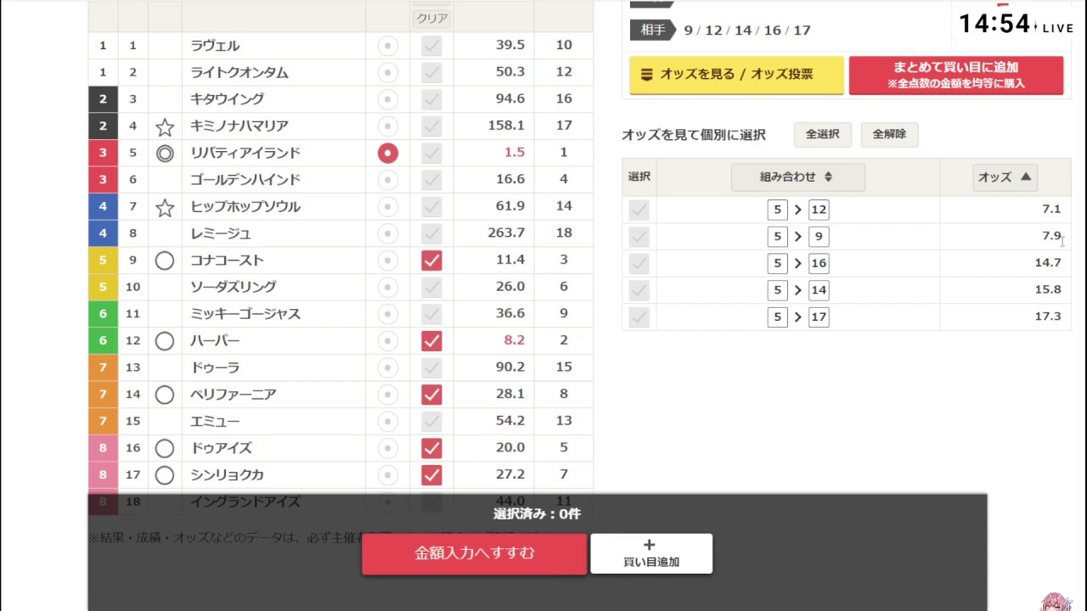
{"action": "scroll", "coordinate": [946, 269], "scroll_direction": "down", "scroll_amount": 3}
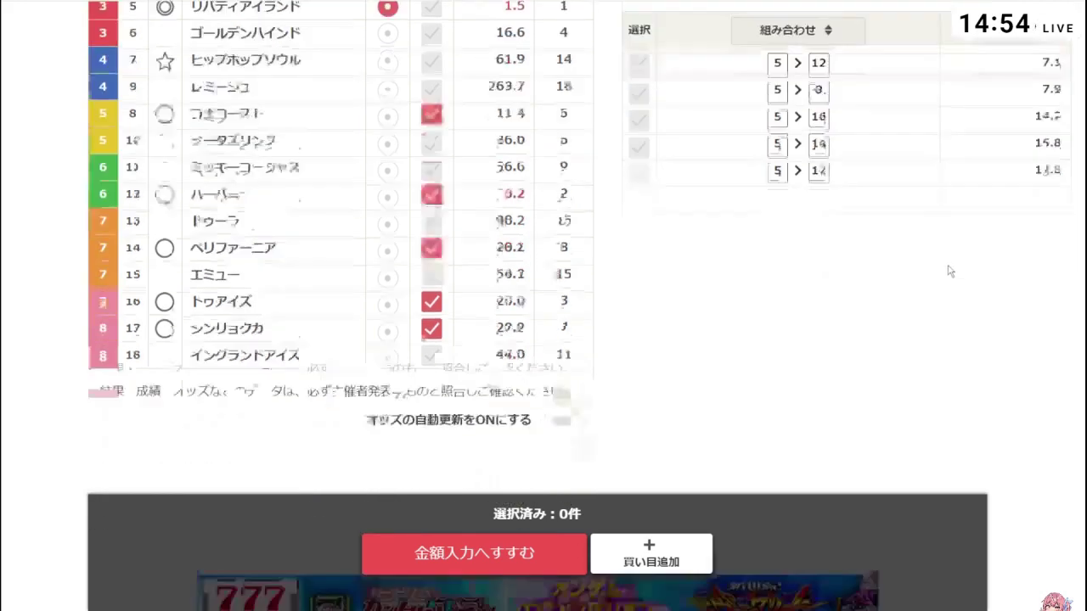
Step: Return to the 3連単 bet type and choose the ながし method
{"action": "scroll", "coordinate": [781, 272], "scroll_direction": "up", "scroll_amount": 5}
{"action": "scroll", "coordinate": [728, 268], "scroll_direction": "up", "scroll_amount": 3}
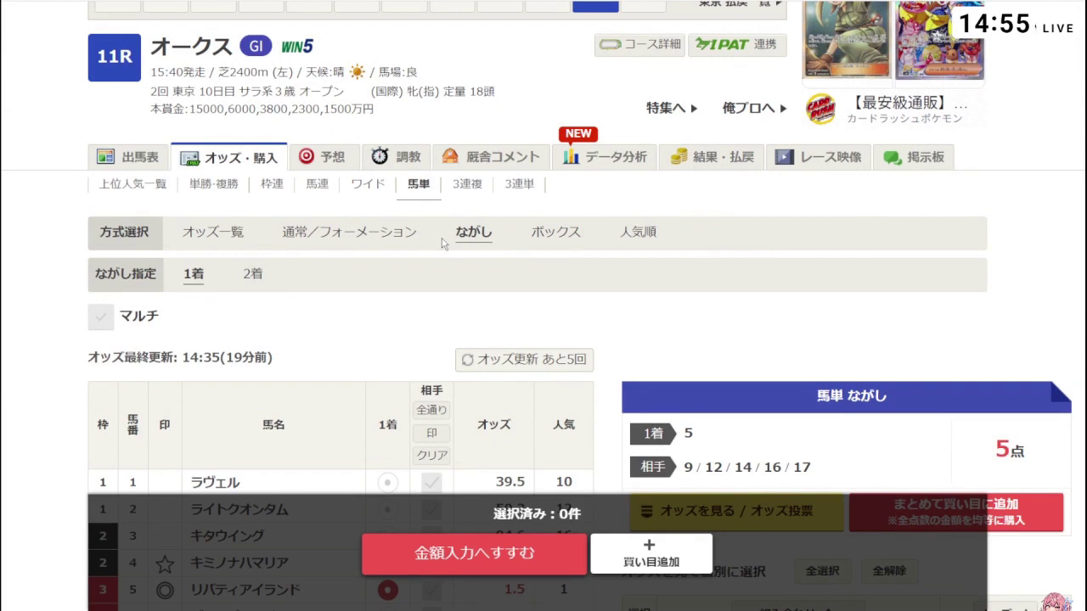
{"action": "left_click", "coordinate": [522, 194]}
{"action": "scroll", "coordinate": [501, 259], "scroll_direction": "down", "scroll_amount": 2}
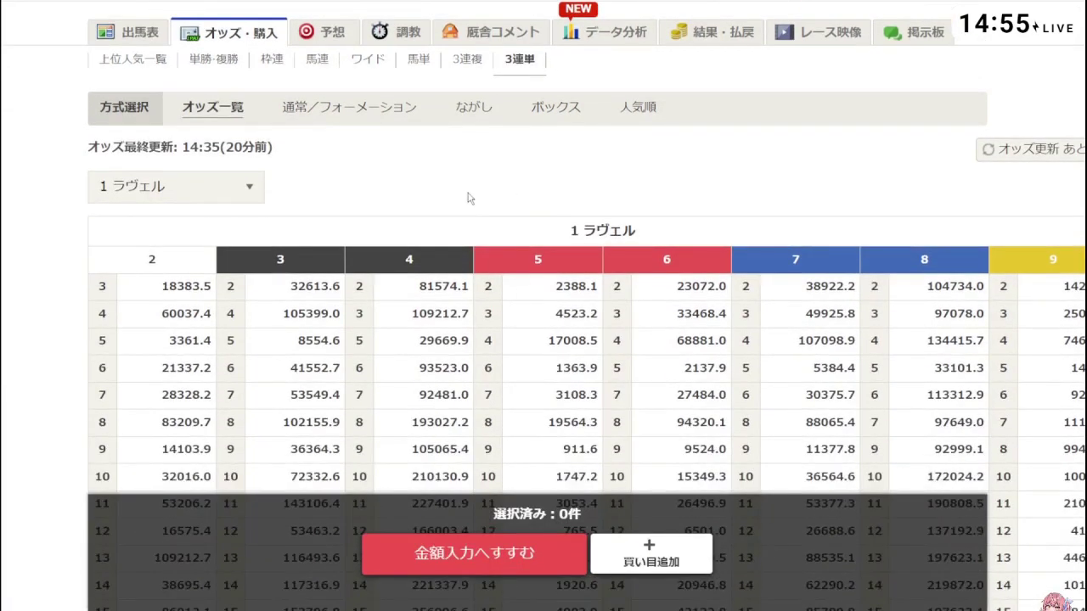
{"action": "left_click", "coordinate": [472, 110]}
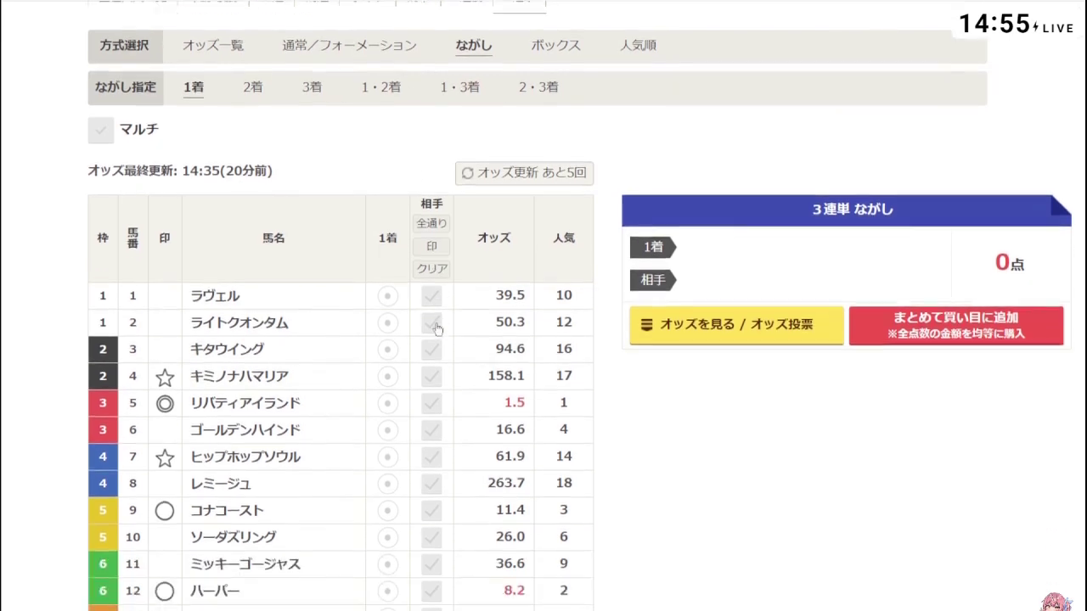
Step: Set horse 5 as the 1着 pick for the 3連単 ながし and select 9, 12, 14, 16 and 17 as the 相手 horses
{"action": "scroll", "coordinate": [420, 291], "scroll_direction": "down", "scroll_amount": 1}
{"action": "left_click", "coordinate": [387, 403]}
{"action": "scroll", "coordinate": [388, 405], "scroll_direction": "down", "scroll_amount": 1}
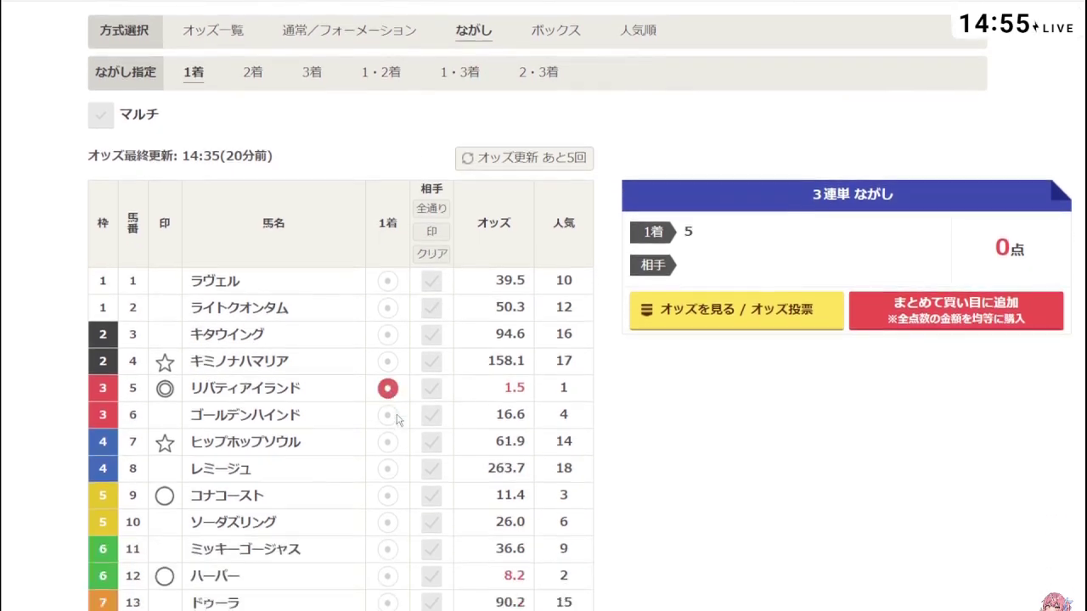
{"action": "left_click", "coordinate": [431, 448]}
{"action": "scroll", "coordinate": [434, 455], "scroll_direction": "down", "scroll_amount": 1}
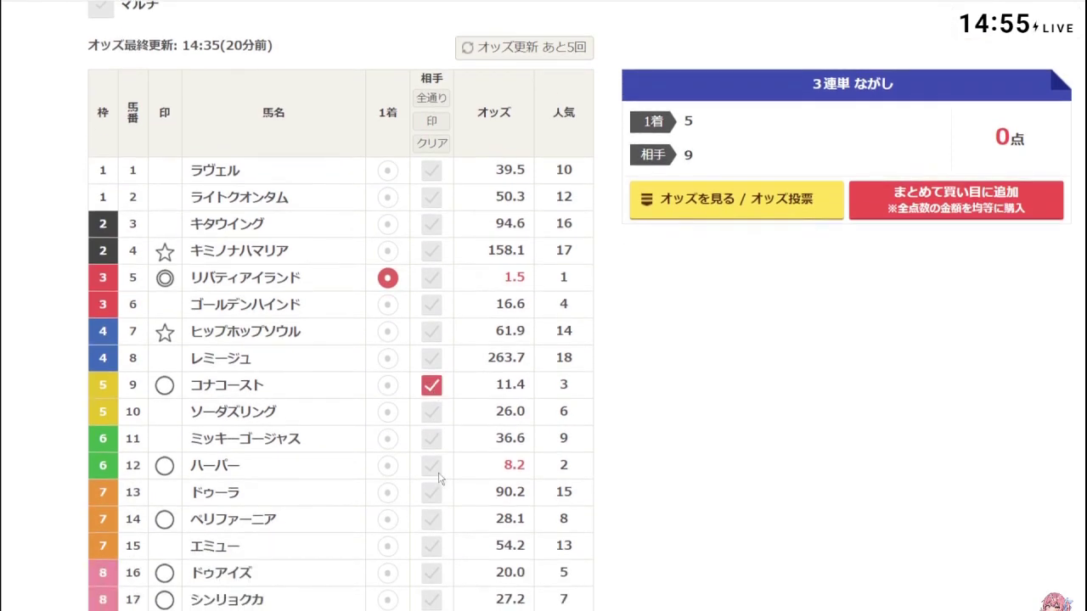
{"action": "left_click", "coordinate": [432, 466]}
{"action": "scroll", "coordinate": [435, 468], "scroll_direction": "down", "scroll_amount": 1}
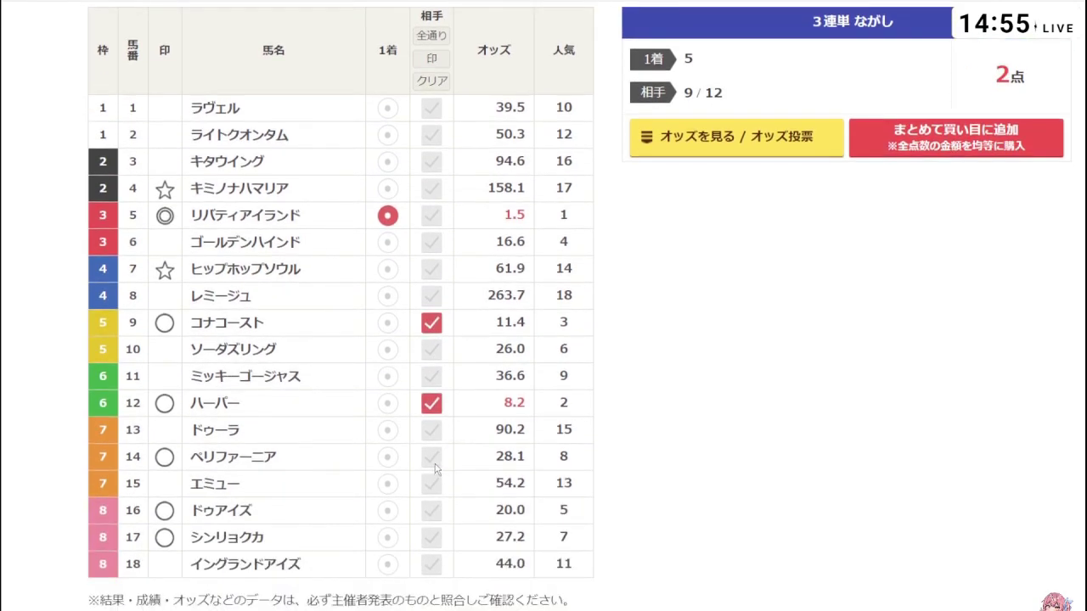
{"action": "left_click", "coordinate": [433, 462]}
{"action": "left_click", "coordinate": [436, 511]}
{"action": "left_click", "coordinate": [437, 538]}
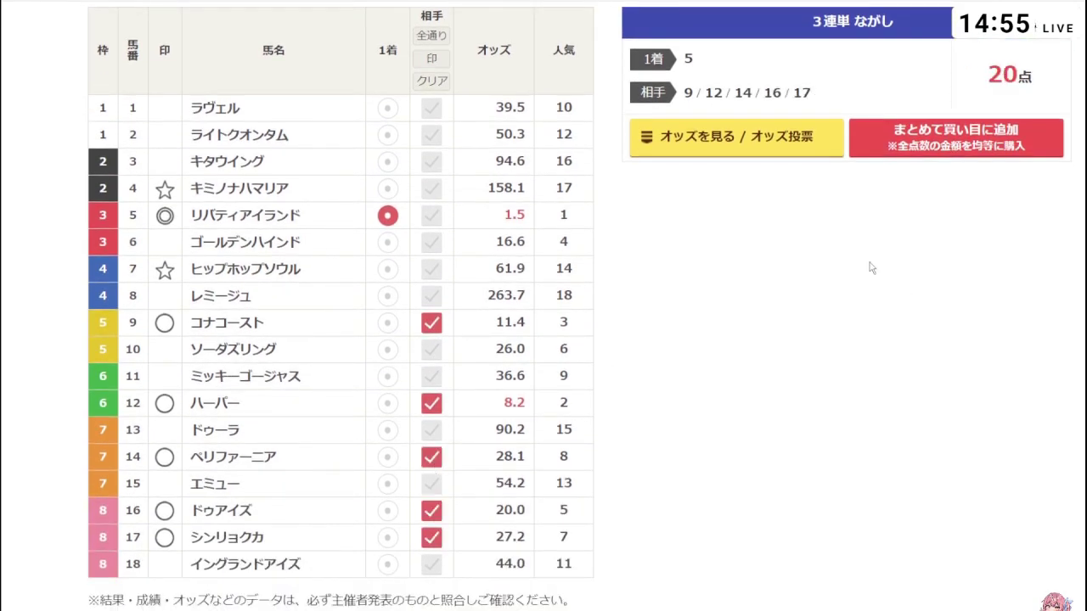
Step: Display the odds of the selected 3連単 combinations and sort them from lowest to highest
{"action": "left_click", "coordinate": [739, 136]}
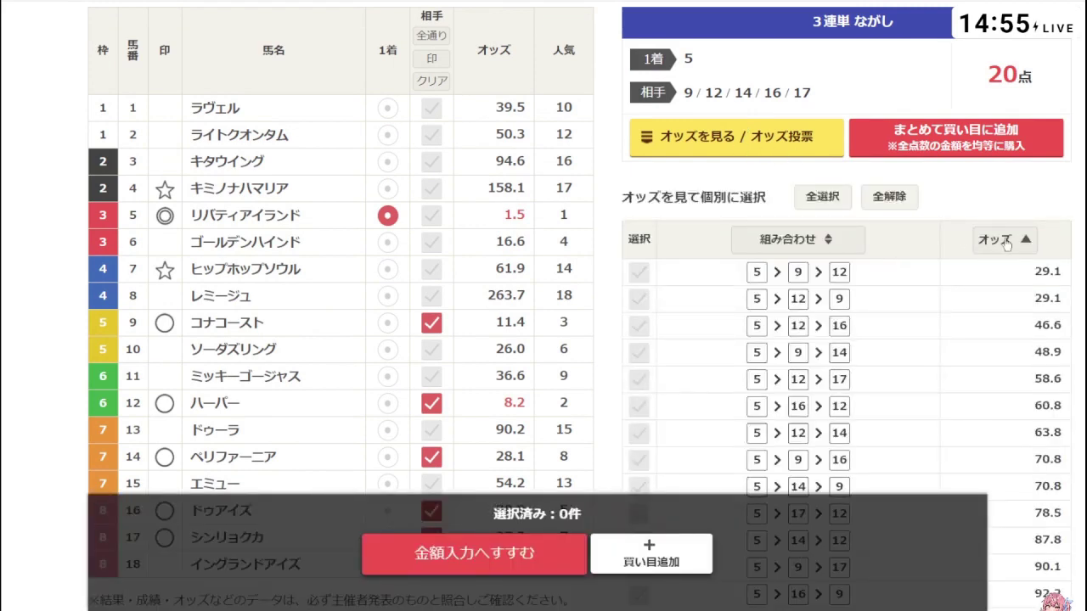
{"action": "left_click", "coordinate": [1006, 242]}
{"action": "left_click", "coordinate": [1006, 241]}
Step: Examine the sorted 3連単 odds against the marked horses and the selected 相手 picks
{"action": "scroll", "coordinate": [589, 246], "scroll_direction": "down", "scroll_amount": 2}
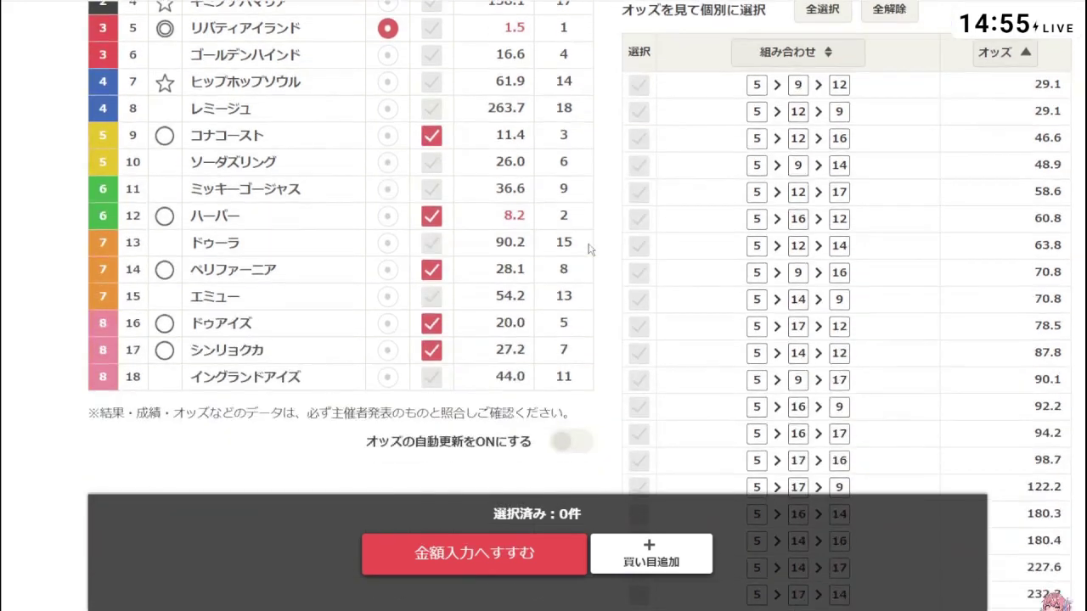
{"action": "scroll", "coordinate": [592, 249], "scroll_direction": "up", "scroll_amount": 1}
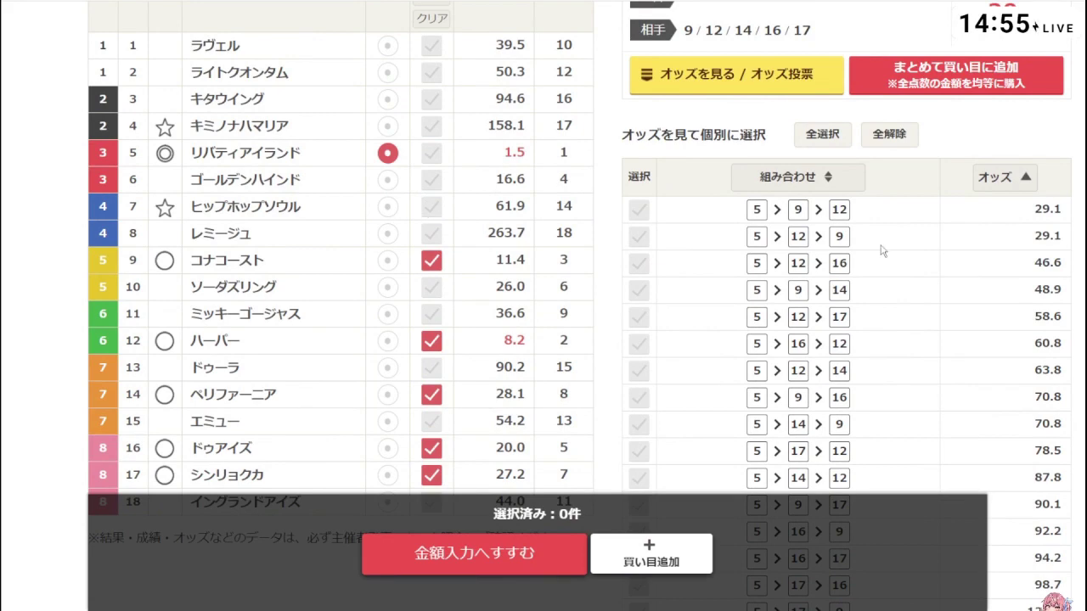
{"action": "scroll", "coordinate": [881, 251], "scroll_direction": "down", "scroll_amount": 3}
{"action": "scroll", "coordinate": [883, 252], "scroll_direction": "up", "scroll_amount": 3}
{"action": "scroll", "coordinate": [895, 252], "scroll_direction": "up", "scroll_amount": 2}
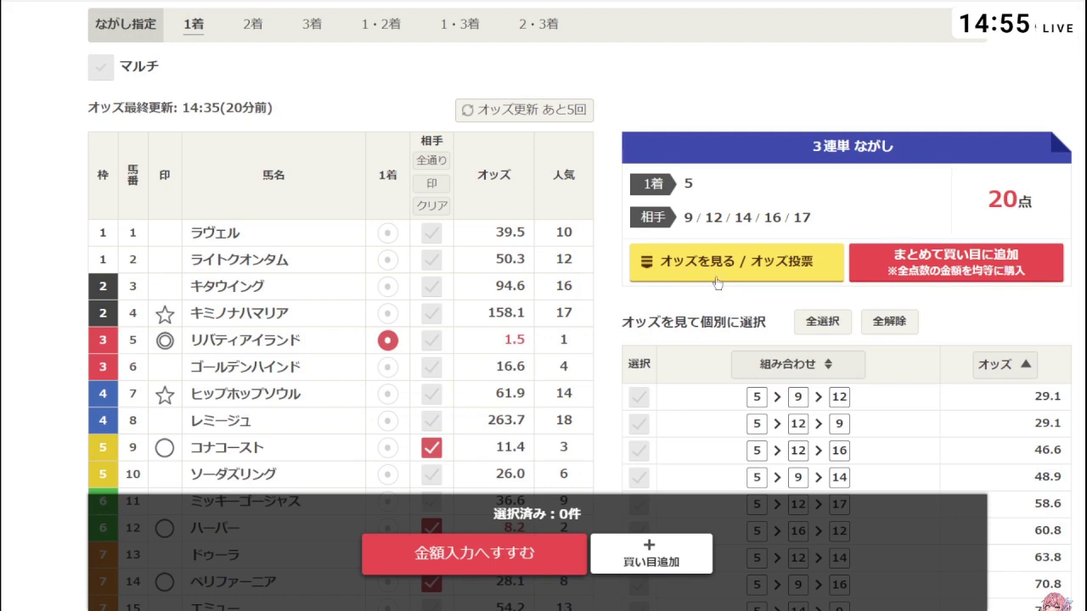
{"action": "scroll", "coordinate": [696, 286], "scroll_direction": "down", "scroll_amount": 1}
{"action": "scroll", "coordinate": [696, 286], "scroll_direction": "down", "scroll_amount": 3}
{"action": "scroll", "coordinate": [696, 287], "scroll_direction": "up", "scroll_amount": 1}
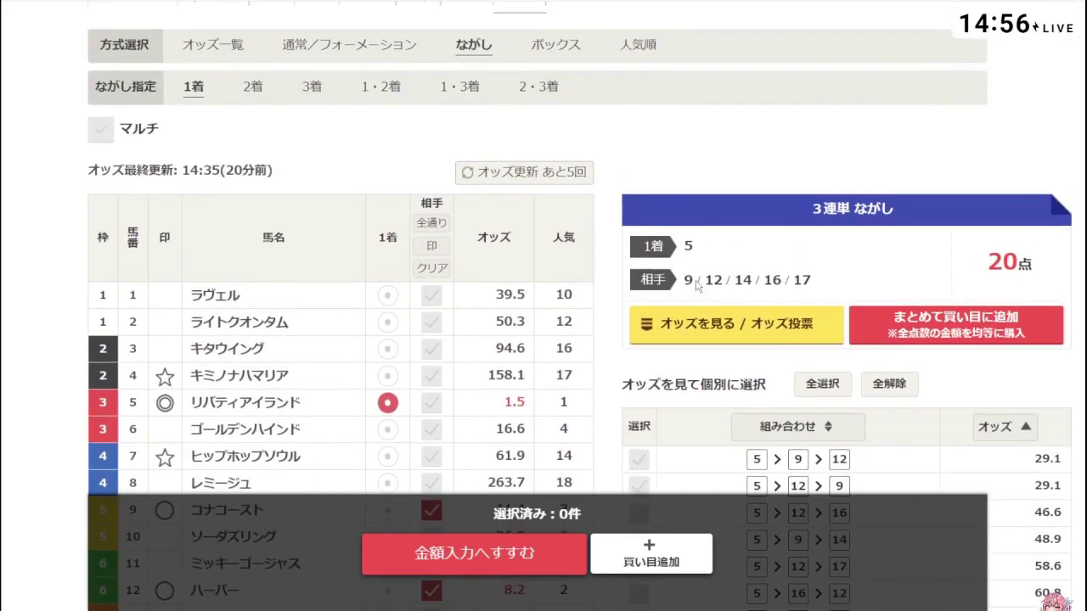
{"action": "scroll", "coordinate": [696, 286], "scroll_direction": "up", "scroll_amount": 2}
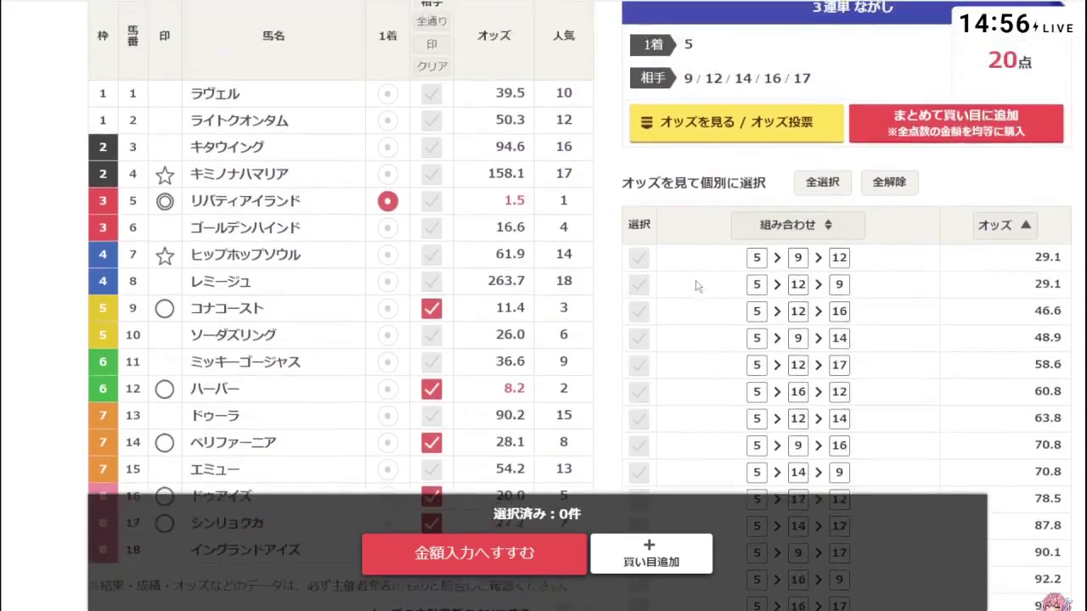
{"action": "scroll", "coordinate": [697, 287], "scroll_direction": "up", "scroll_amount": 2}
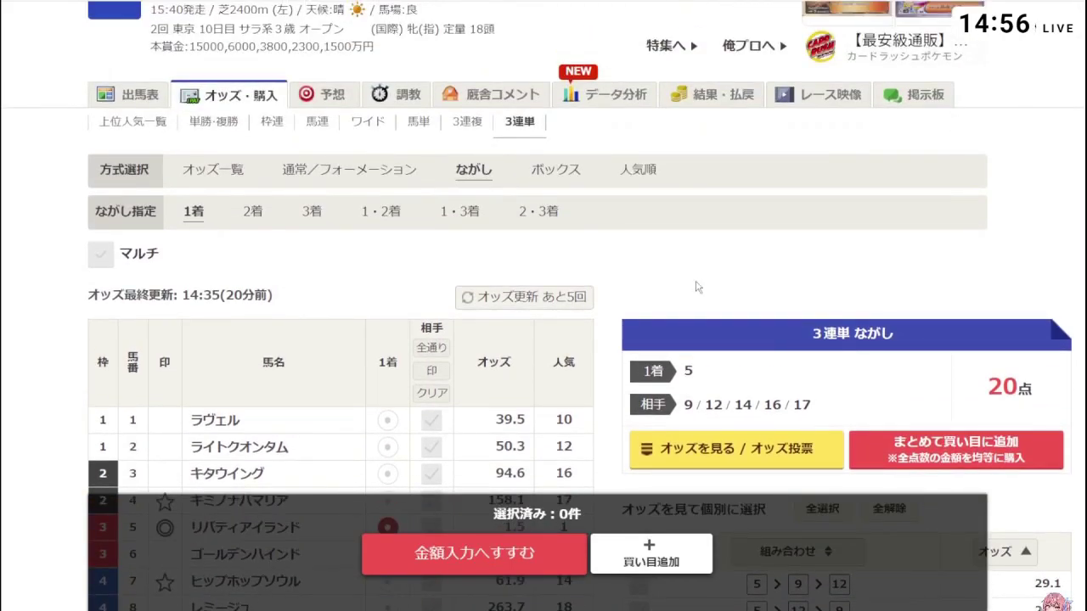
{"action": "scroll", "coordinate": [696, 287], "scroll_direction": "down", "scroll_amount": 5}
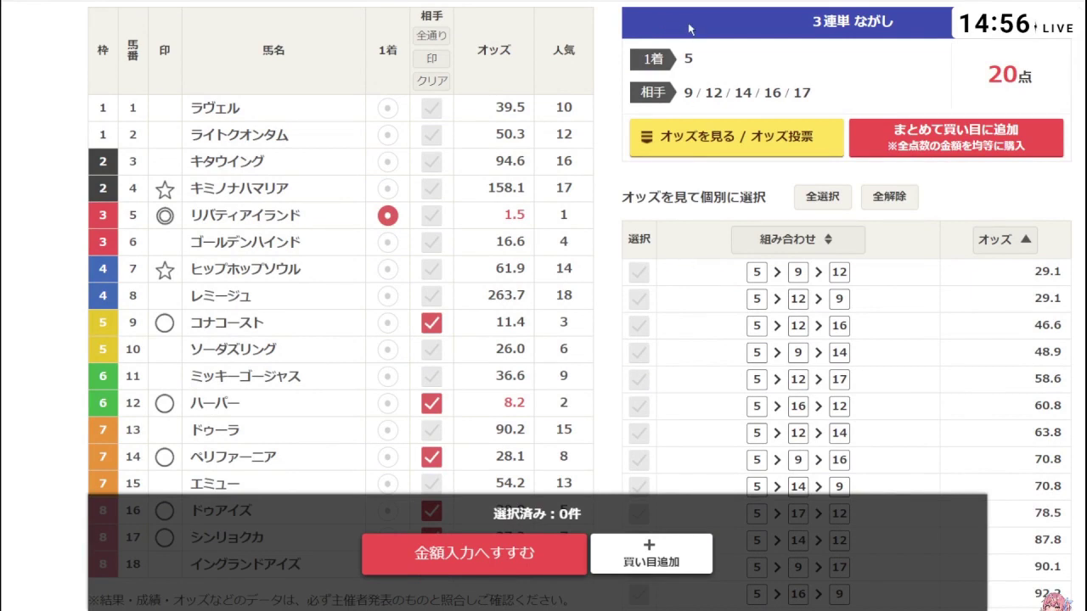
{"action": "scroll", "coordinate": [471, 174], "scroll_direction": "down", "scroll_amount": 2}
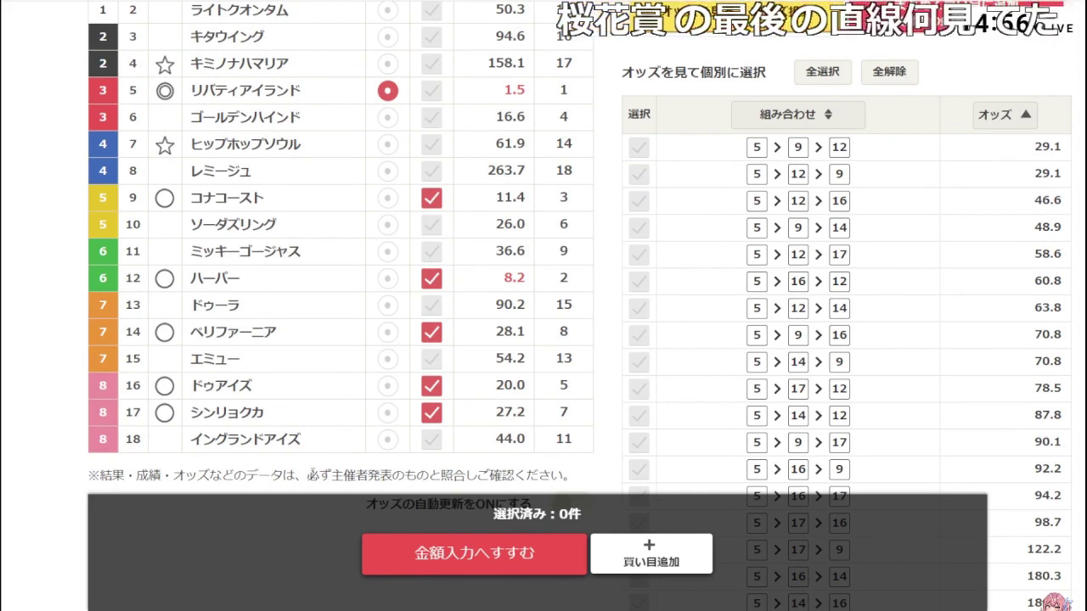
{"action": "scroll", "coordinate": [313, 473], "scroll_direction": "up", "scroll_amount": 1}
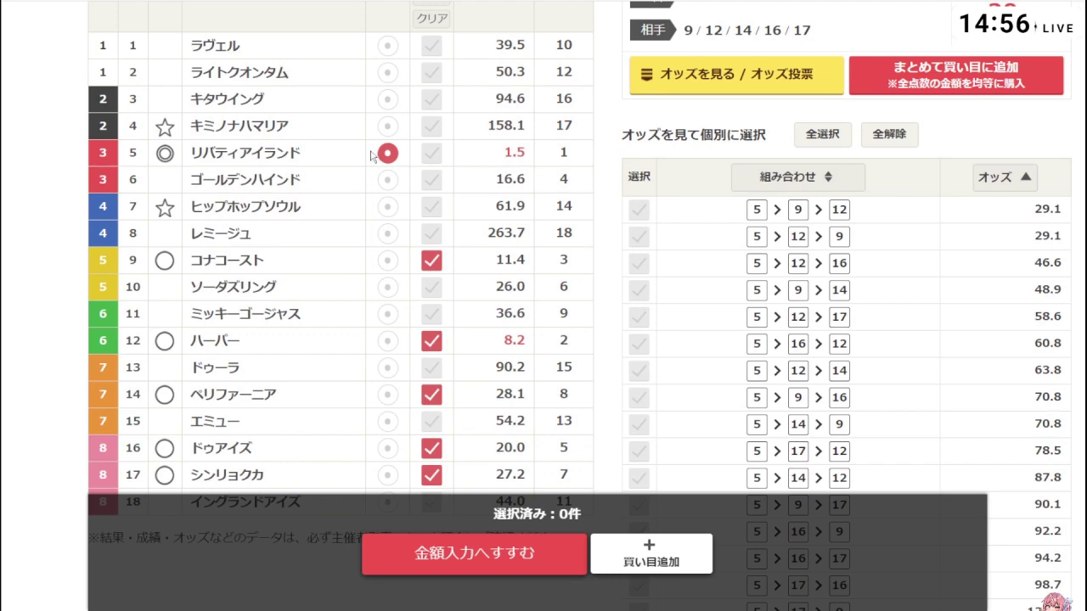
Step: Switch the bet type to 3連複 and choose the ながし method
{"action": "scroll", "coordinate": [710, 189], "scroll_direction": "up", "scroll_amount": 4}
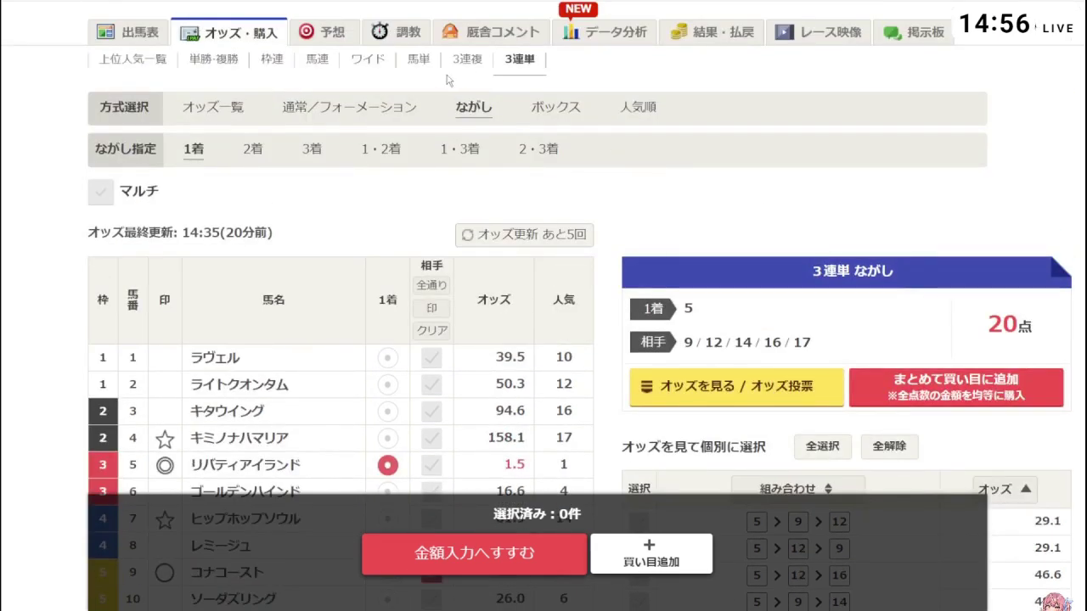
{"action": "left_click", "coordinate": [467, 59]}
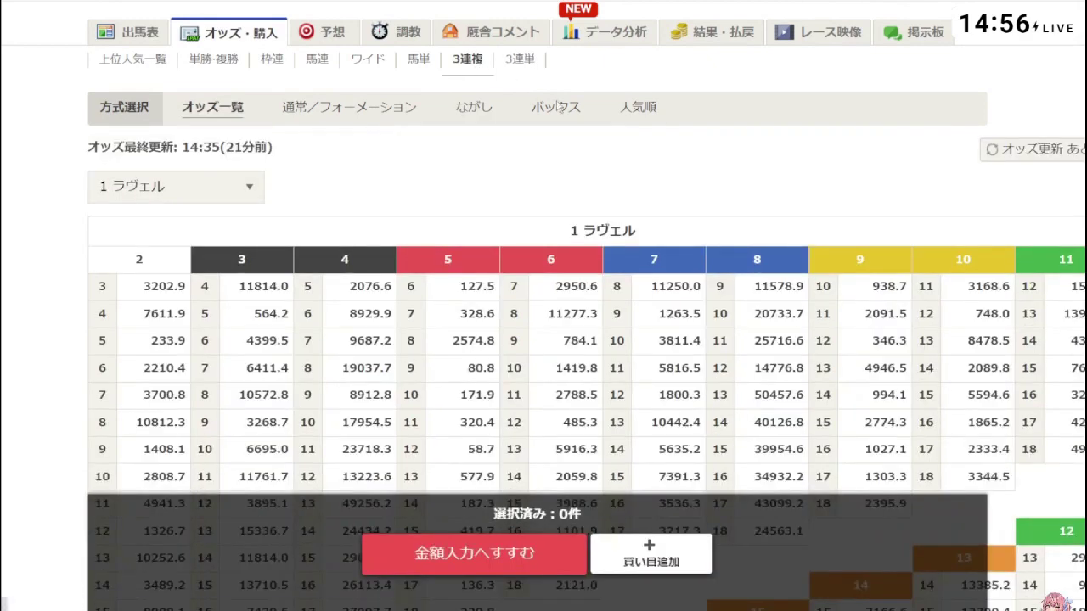
{"action": "left_click", "coordinate": [484, 106]}
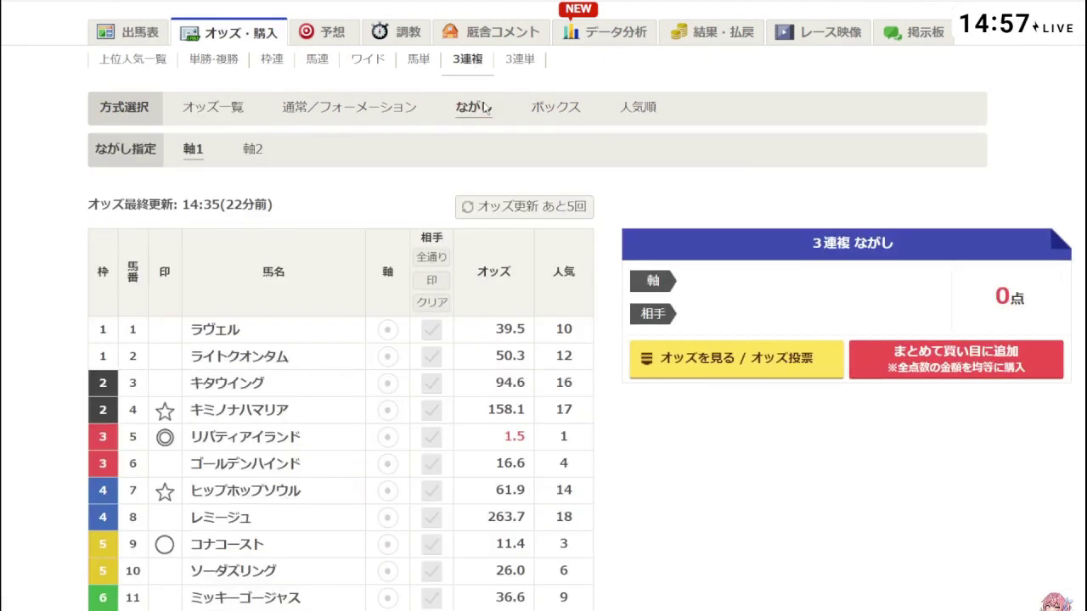
Step: Set horse 5 as the 軸 for the 3連複 ながし and select 9, 12, 14, 16 and 17 as the 相手 horses
{"action": "left_click", "coordinate": [387, 438]}
{"action": "scroll", "coordinate": [446, 411], "scroll_direction": "down", "scroll_amount": 2}
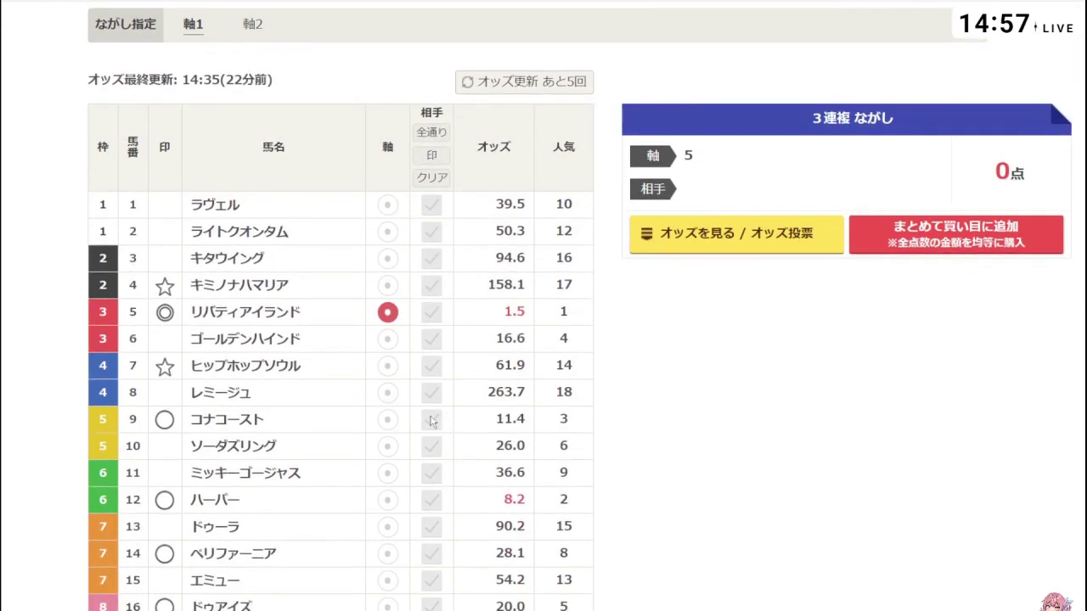
{"action": "left_click", "coordinate": [432, 419]}
{"action": "scroll", "coordinate": [432, 419], "scroll_direction": "down", "scroll_amount": 1}
{"action": "left_click", "coordinate": [432, 437]}
{"action": "scroll", "coordinate": [432, 438], "scroll_direction": "down", "scroll_amount": 1}
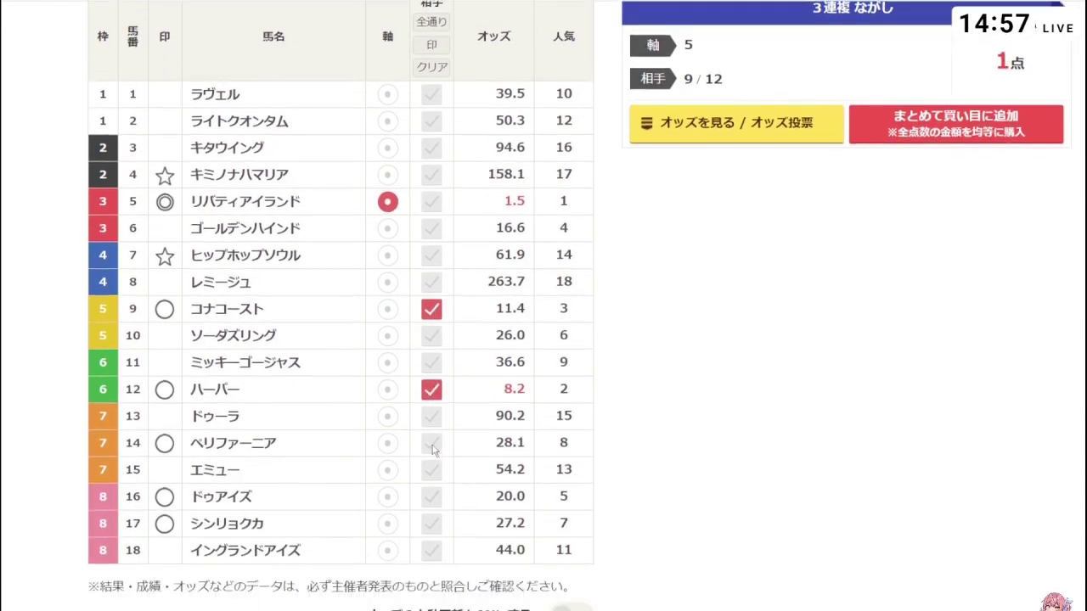
{"action": "left_click", "coordinate": [432, 431]}
{"action": "left_click", "coordinate": [432, 484]}
{"action": "left_click", "coordinate": [432, 510]}
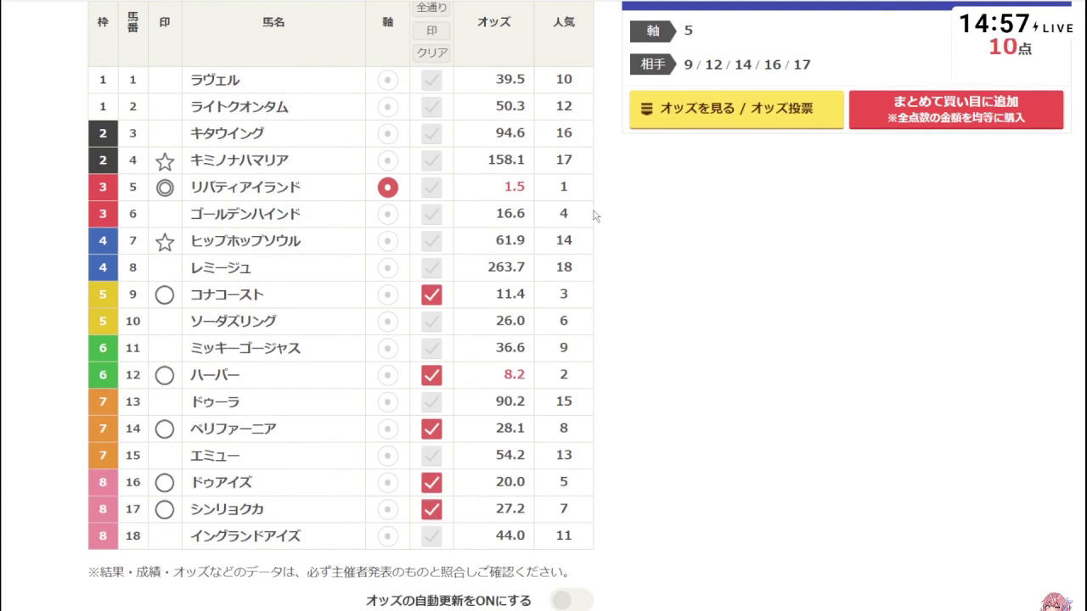
Step: Display the odds of the selected 3連複 combinations and sort them from lowest to highest
{"action": "left_click", "coordinate": [689, 118]}
{"action": "left_click", "coordinate": [986, 226]}
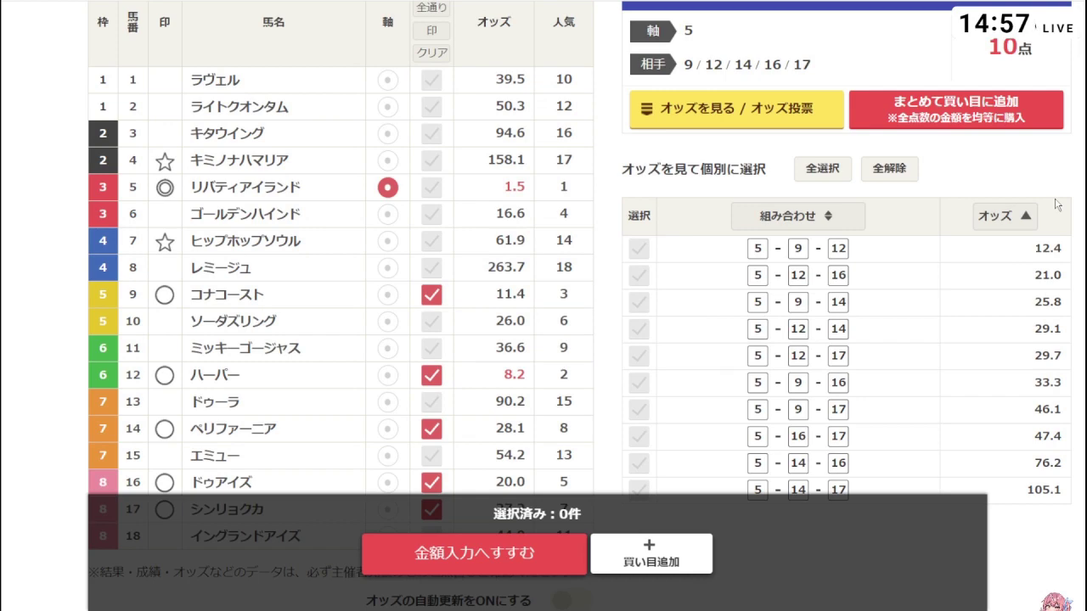
Step: Change the bet type to 馬単 with the ながし method
{"action": "scroll", "coordinate": [1056, 205], "scroll_direction": "up", "scroll_amount": 4}
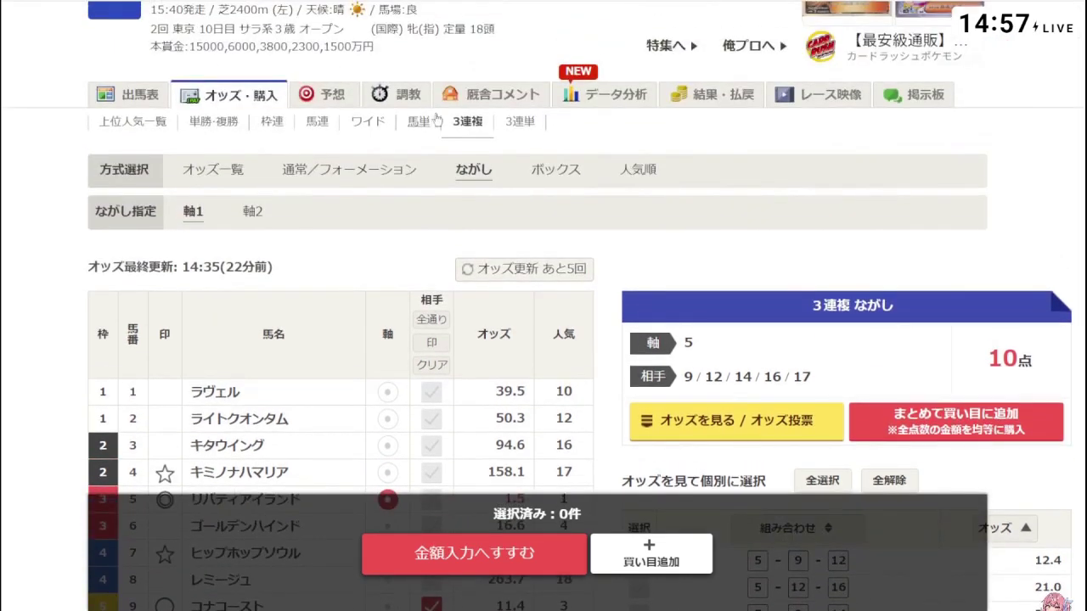
{"action": "left_click", "coordinate": [435, 120]}
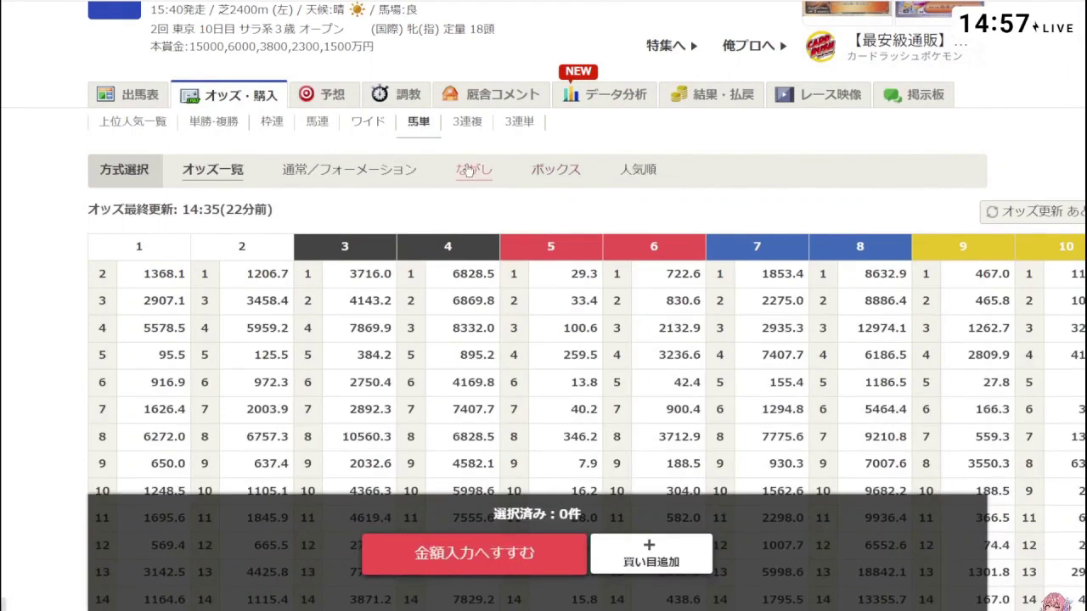
{"action": "left_click", "coordinate": [468, 169]}
Step: Pick horse 5 for 1着 in the 馬単 ながし and select 9, 12, 14, 16 and 17 as the 相手 horses
{"action": "scroll", "coordinate": [473, 218], "scroll_direction": "down", "scroll_amount": 2}
{"action": "left_click", "coordinate": [387, 341]}
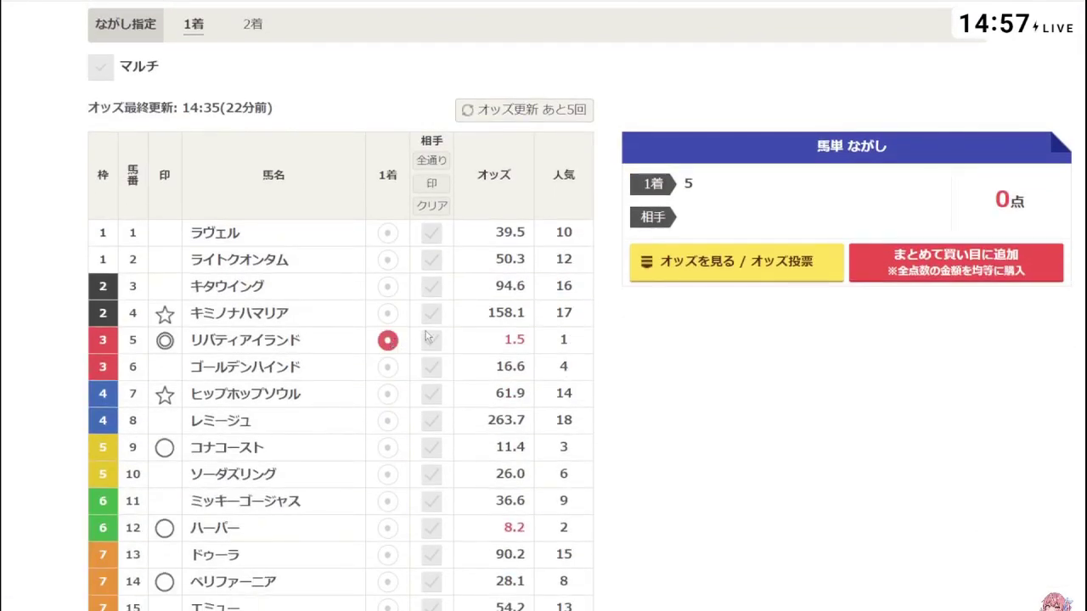
{"action": "scroll", "coordinate": [427, 337], "scroll_direction": "down", "scroll_amount": 2}
{"action": "left_click", "coordinate": [431, 322]}
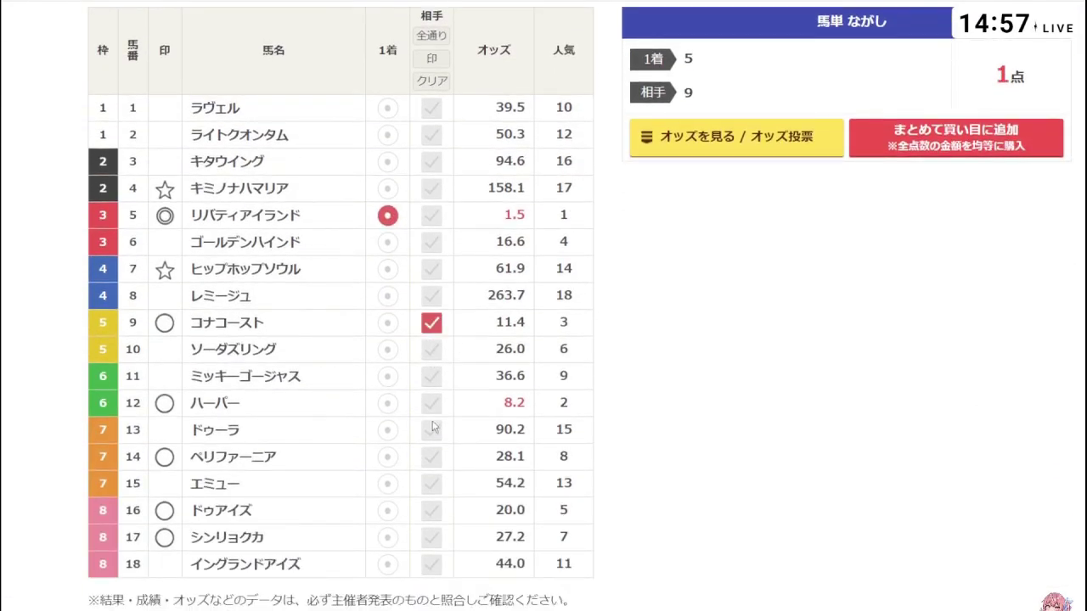
{"action": "left_click", "coordinate": [431, 403]}
{"action": "left_click", "coordinate": [431, 456]}
{"action": "left_click", "coordinate": [431, 510]}
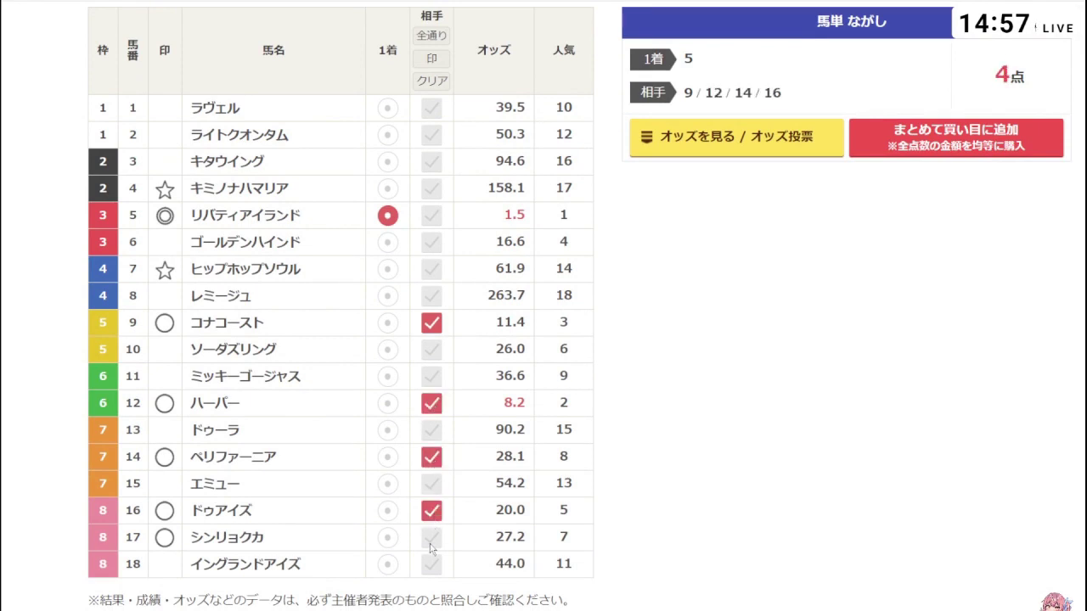
{"action": "left_click", "coordinate": [431, 537]}
Step: Display the odds of the five selected 馬単 combinations and compare them
{"action": "left_click", "coordinate": [692, 151]}
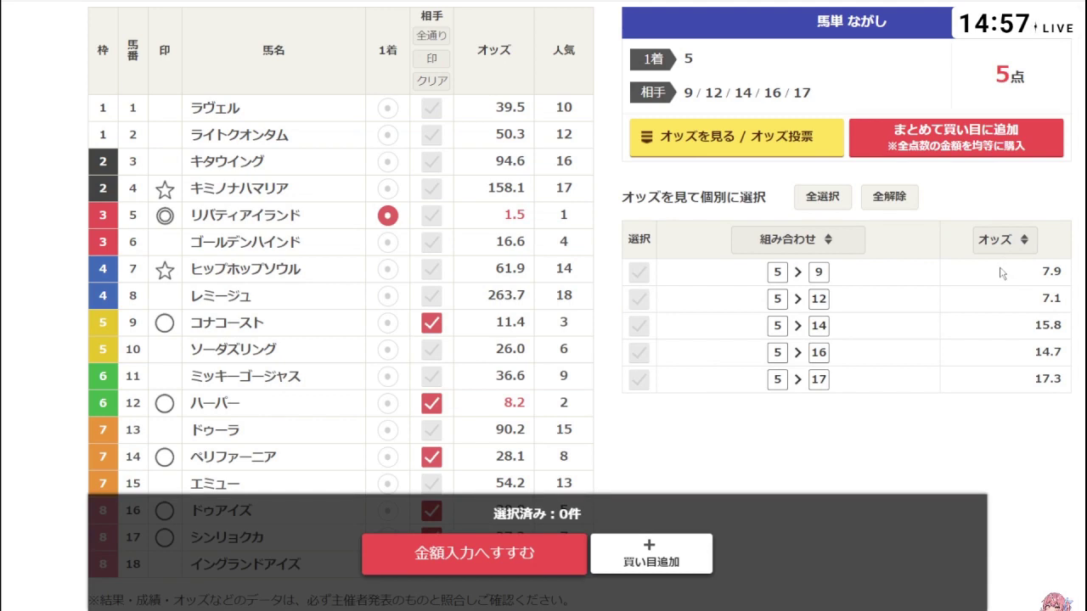
{"action": "left_click_drag", "start_coordinate": [1078, 380], "coordinate": [1054, 324]}
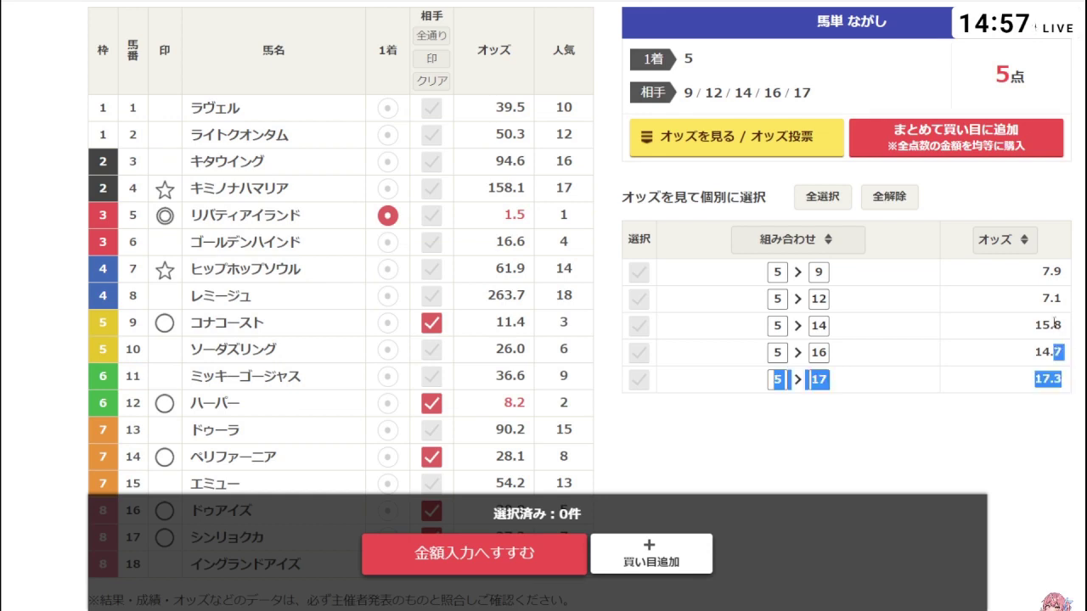
{"action": "left_click", "coordinate": [1053, 314]}
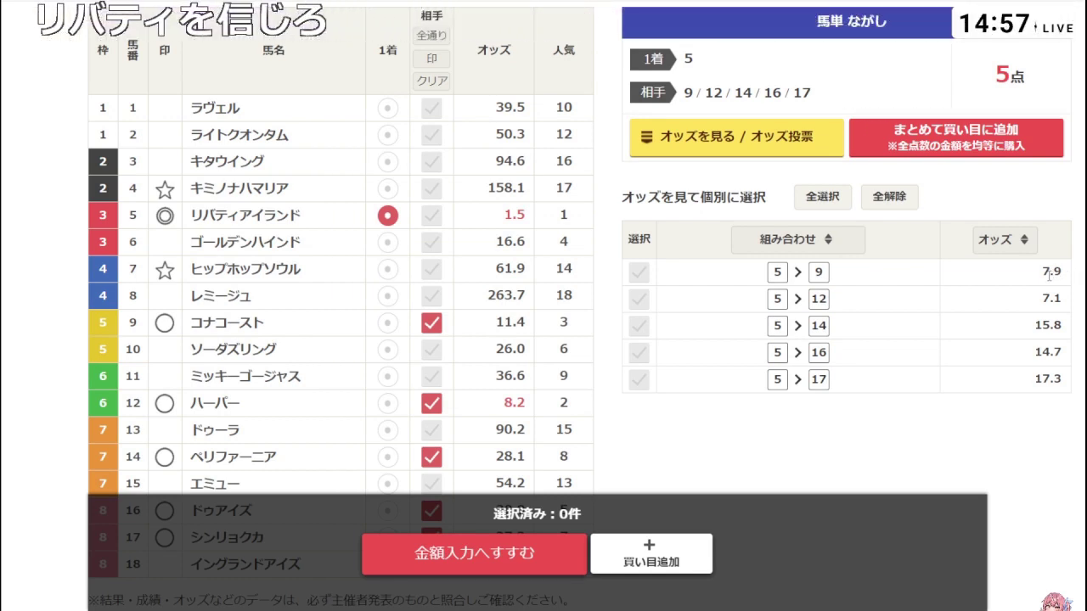
{"action": "scroll", "coordinate": [942, 266], "scroll_direction": "up", "scroll_amount": 1}
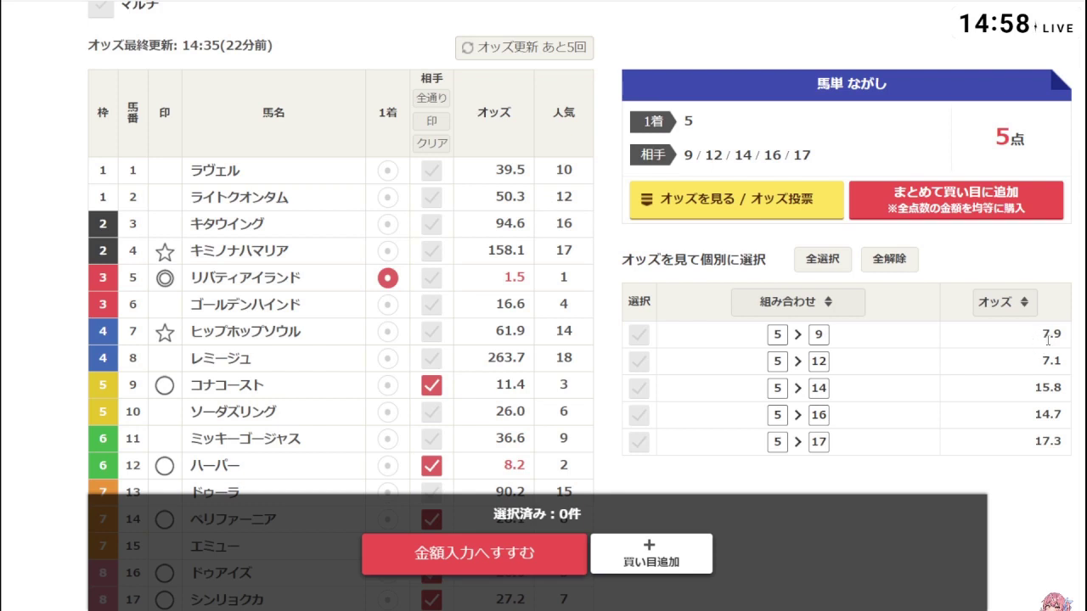
{"action": "left_click_drag", "start_coordinate": [1031, 336], "coordinate": [1081, 434]}
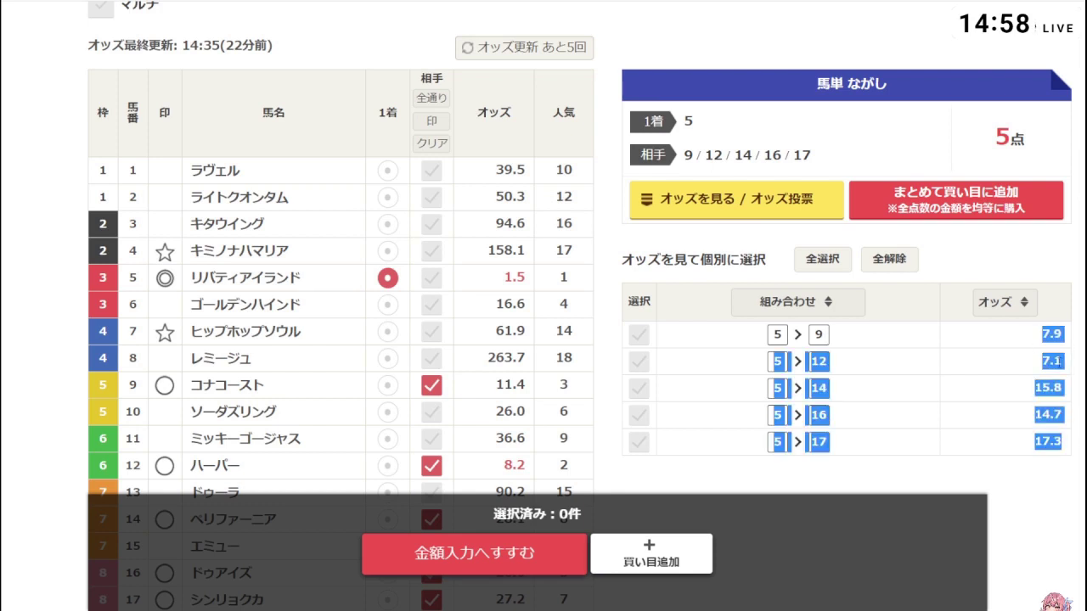
{"action": "scroll", "coordinate": [1052, 361], "scroll_direction": "up", "scroll_amount": 1}
{"action": "left_click", "coordinate": [1019, 351]}
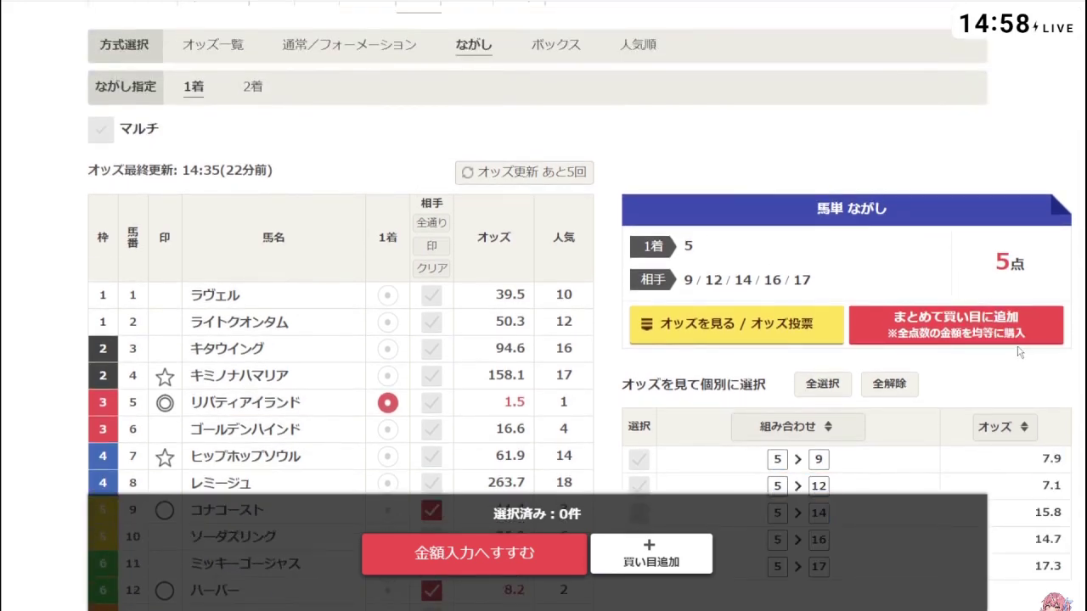
Step: View the ワイド odds list and the 上位人気一覧 for the race
{"action": "scroll", "coordinate": [708, 170], "scroll_direction": "up", "scroll_amount": 1}
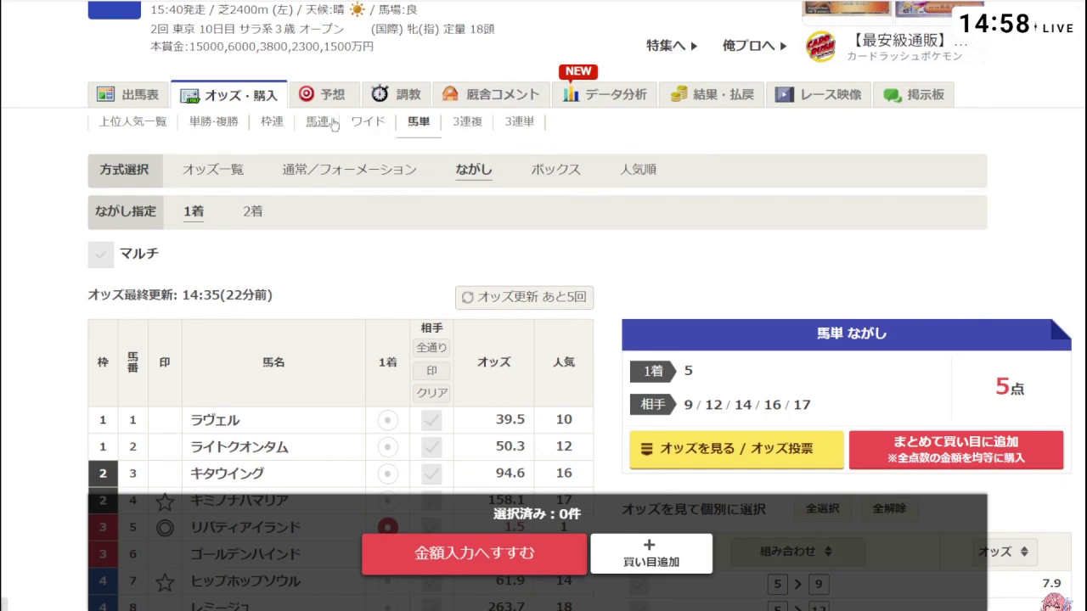
{"action": "left_click", "coordinate": [372, 124]}
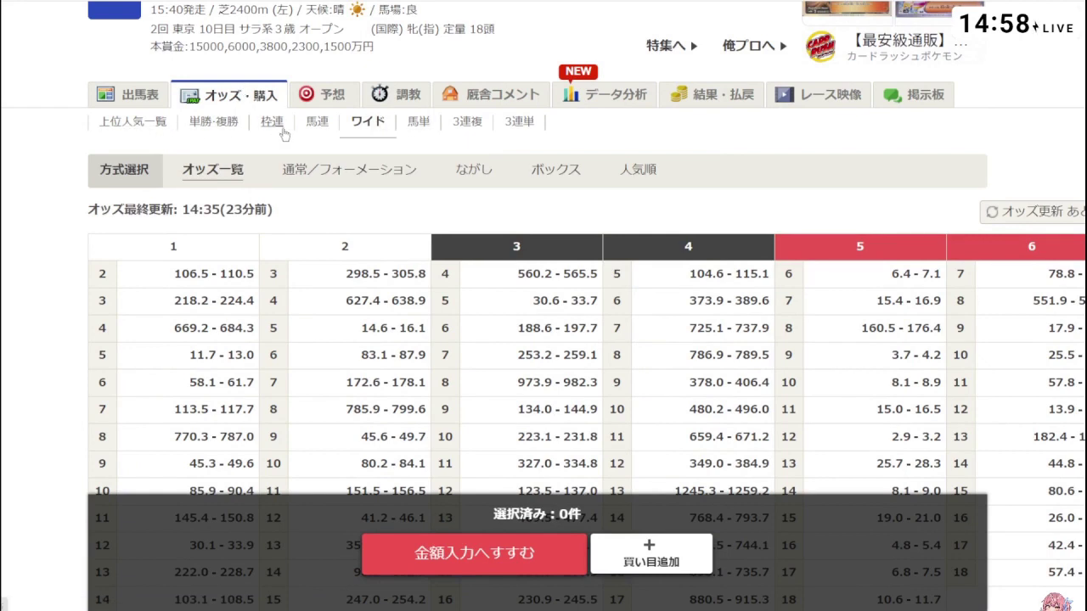
{"action": "left_click", "coordinate": [229, 124]}
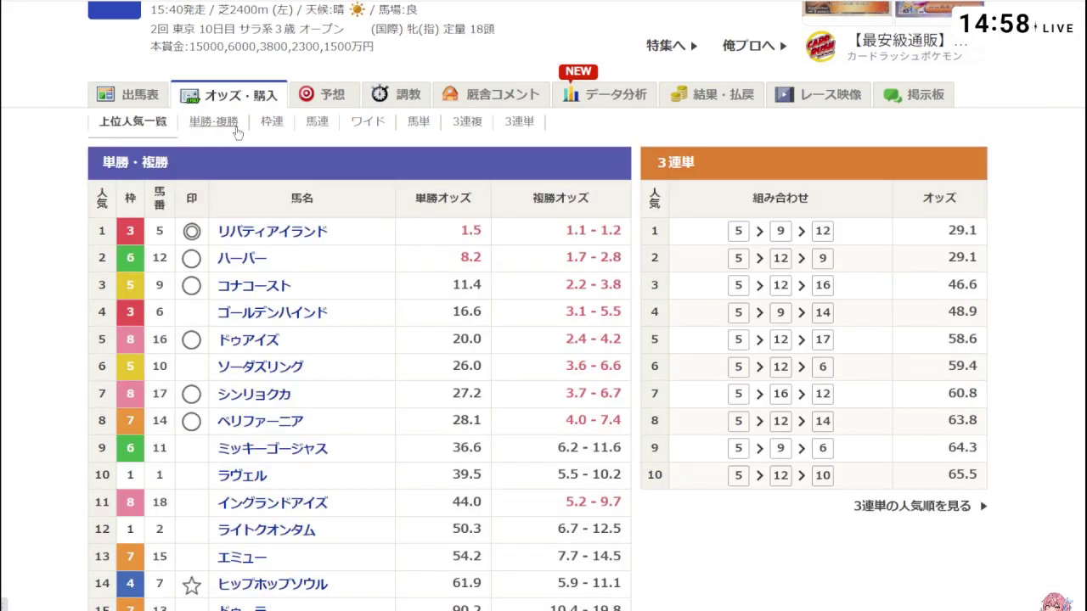
Step: View the 単勝・複勝 odds list and read through the odds of all the runners
{"action": "left_click", "coordinate": [239, 133]}
{"action": "scroll", "coordinate": [463, 283], "scroll_direction": "down", "scroll_amount": 2}
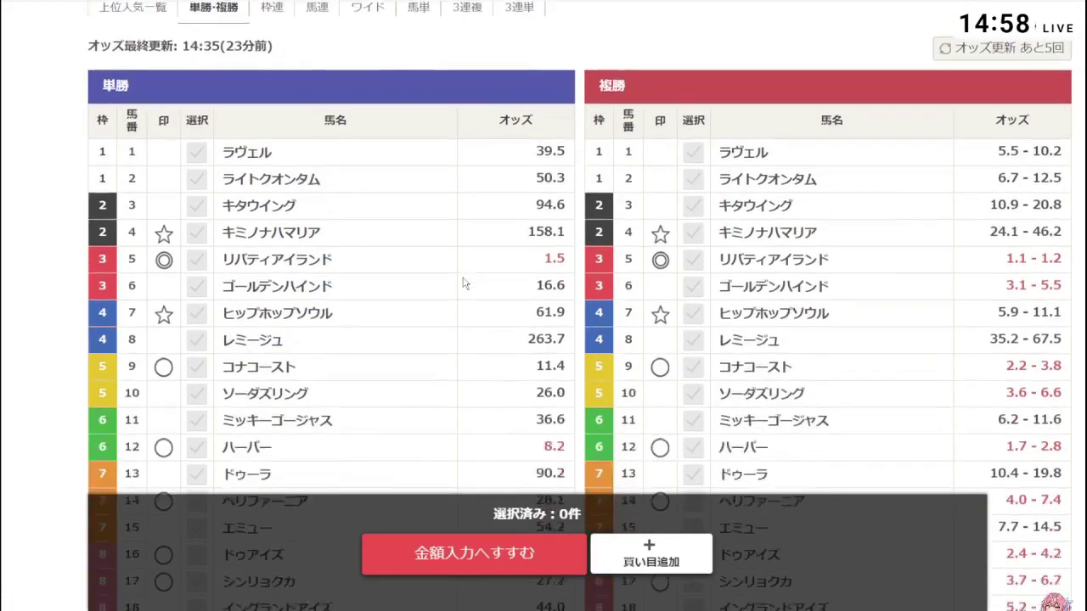
{"action": "scroll", "coordinate": [464, 284], "scroll_direction": "down", "scroll_amount": 2}
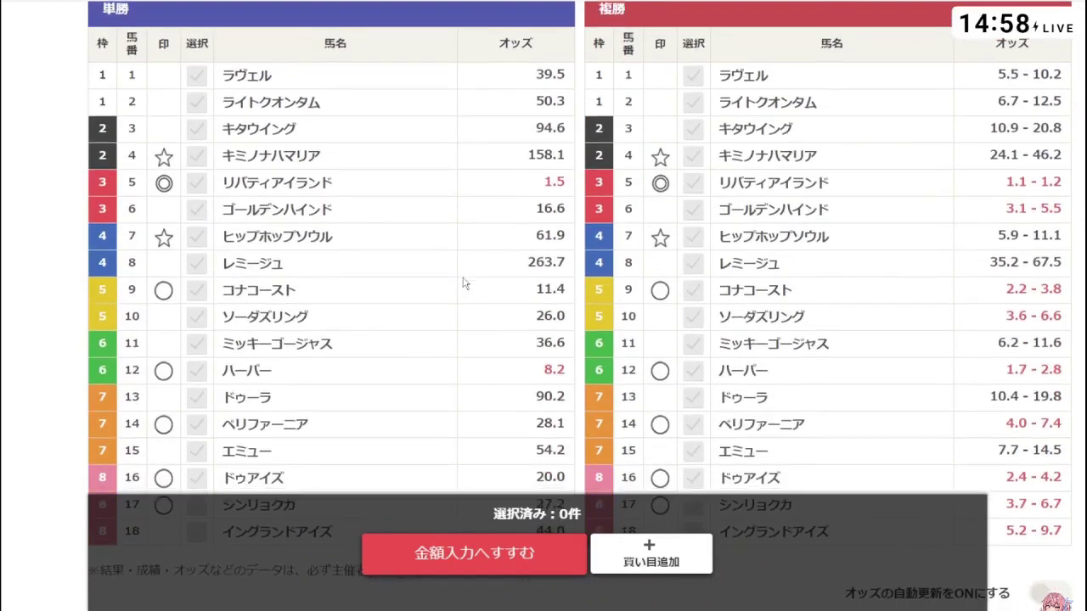
{"action": "scroll", "coordinate": [463, 284], "scroll_direction": "down", "scroll_amount": 1}
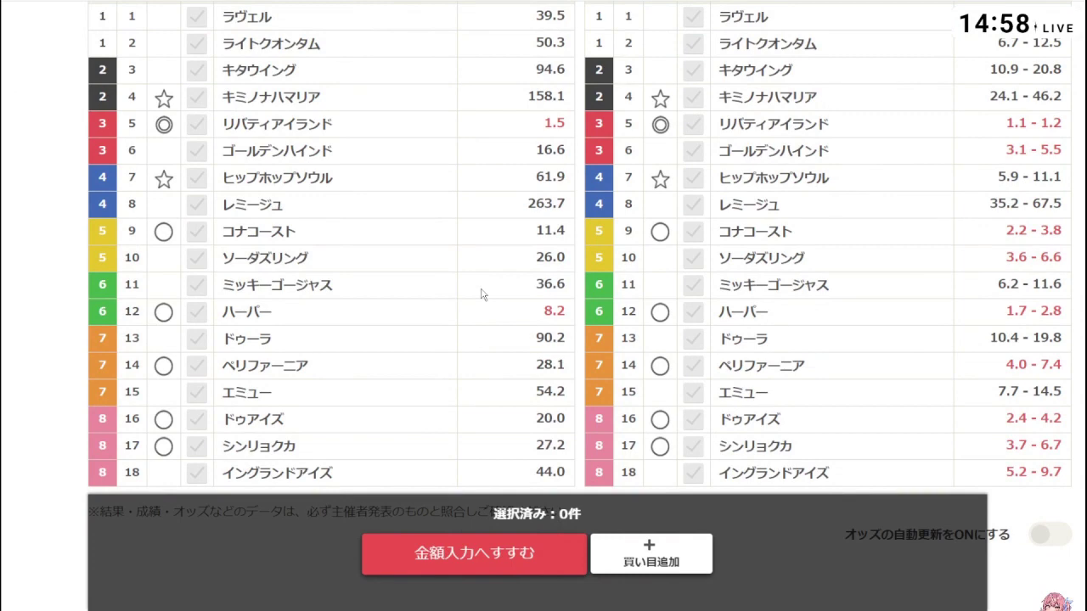
{"action": "scroll", "coordinate": [480, 294], "scroll_direction": "up", "scroll_amount": 5}
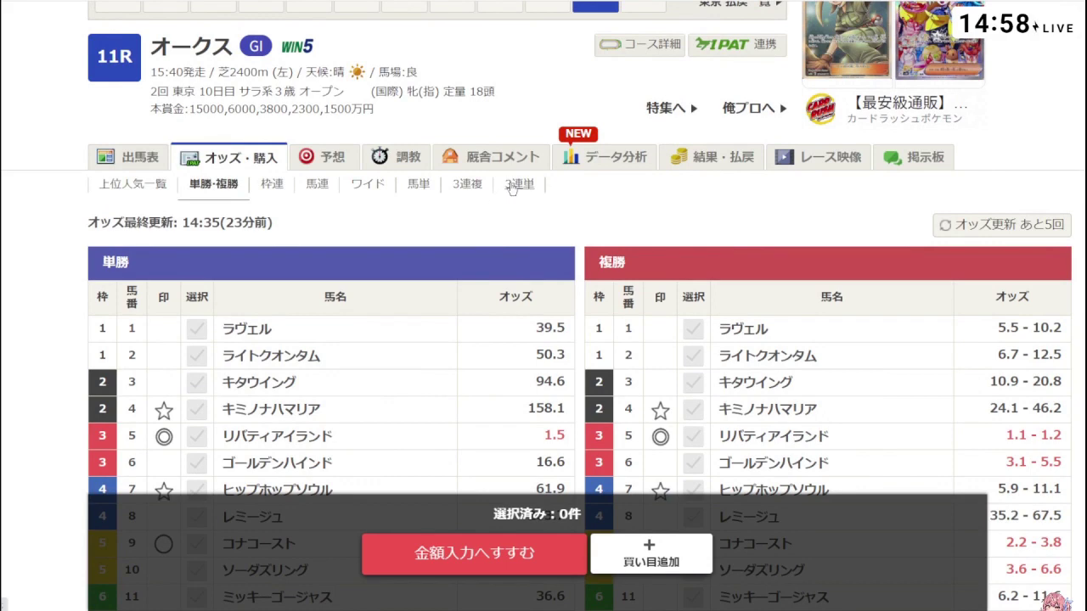
Step: Change the bet type to 3連単 with the ながし method and pick horse 5 for 1着
{"action": "left_click", "coordinate": [512, 186]}
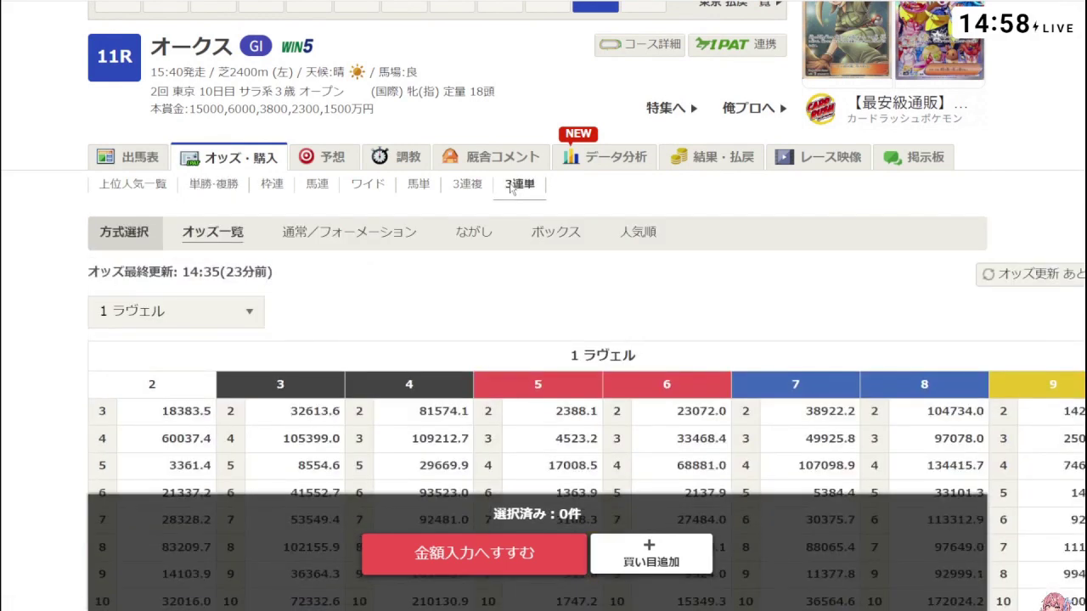
{"action": "left_click", "coordinate": [502, 235]}
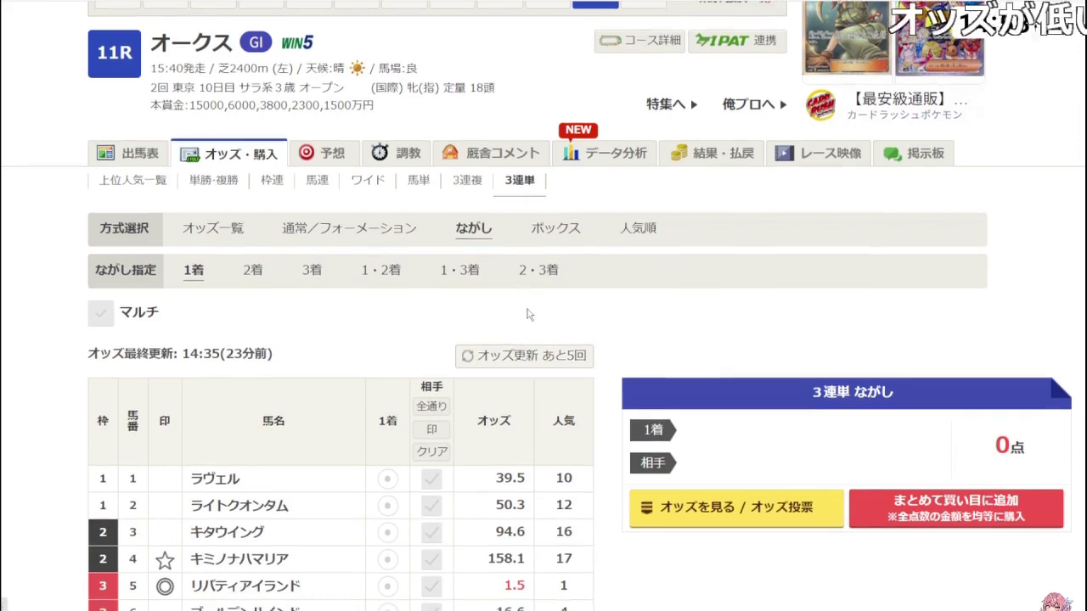
{"action": "scroll", "coordinate": [518, 305], "scroll_direction": "down", "scroll_amount": 2}
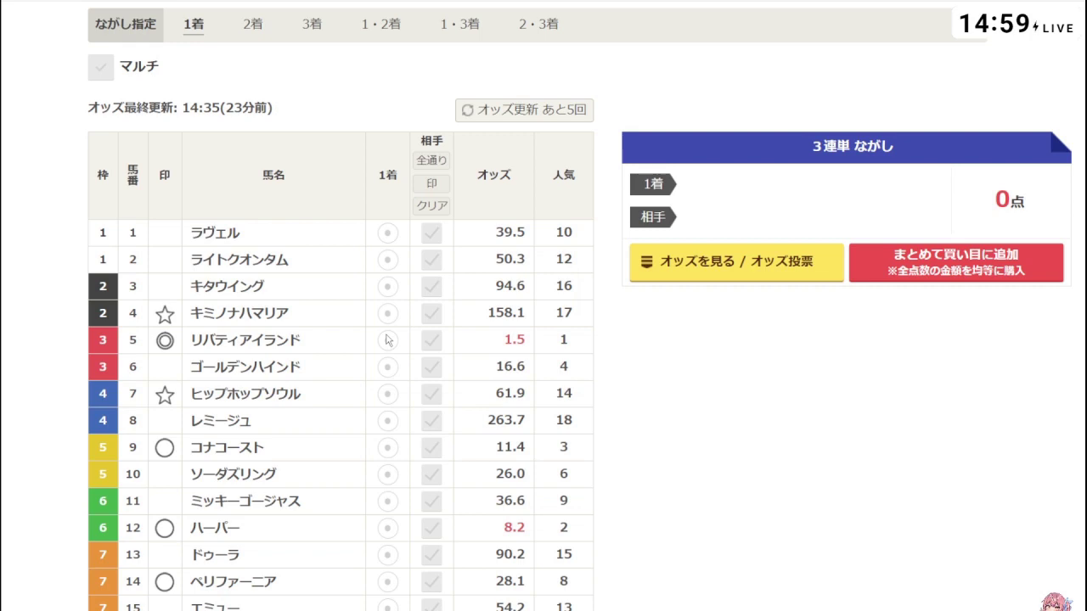
{"action": "left_click", "coordinate": [387, 340]}
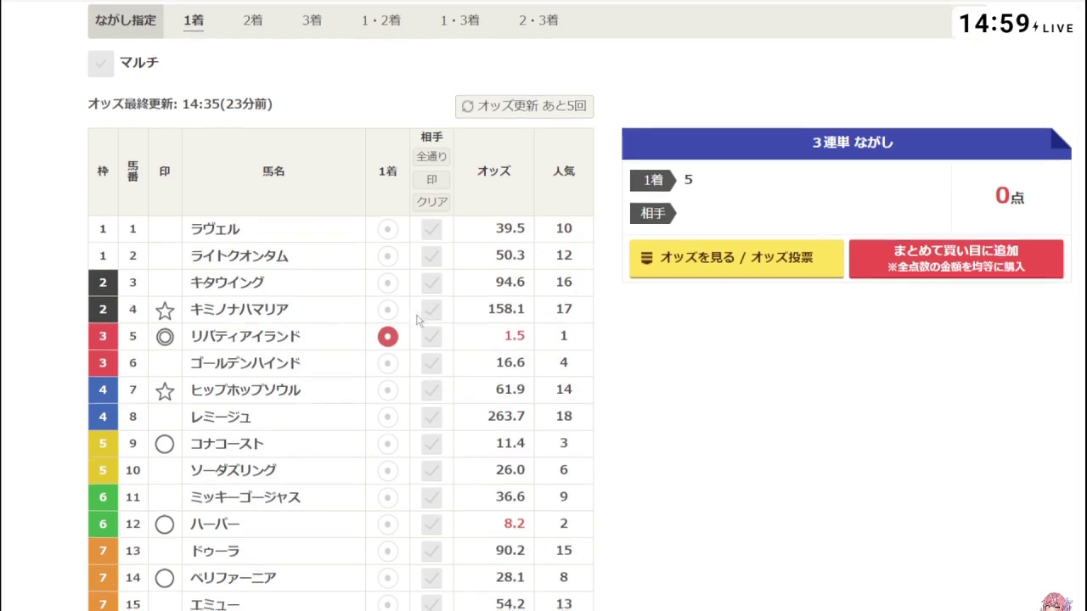
Step: Select horses 9, 12, 14, 16 and 17 as the 相手 in the 3連単 ながし
{"action": "scroll", "coordinate": [415, 322], "scroll_direction": "down", "scroll_amount": 2}
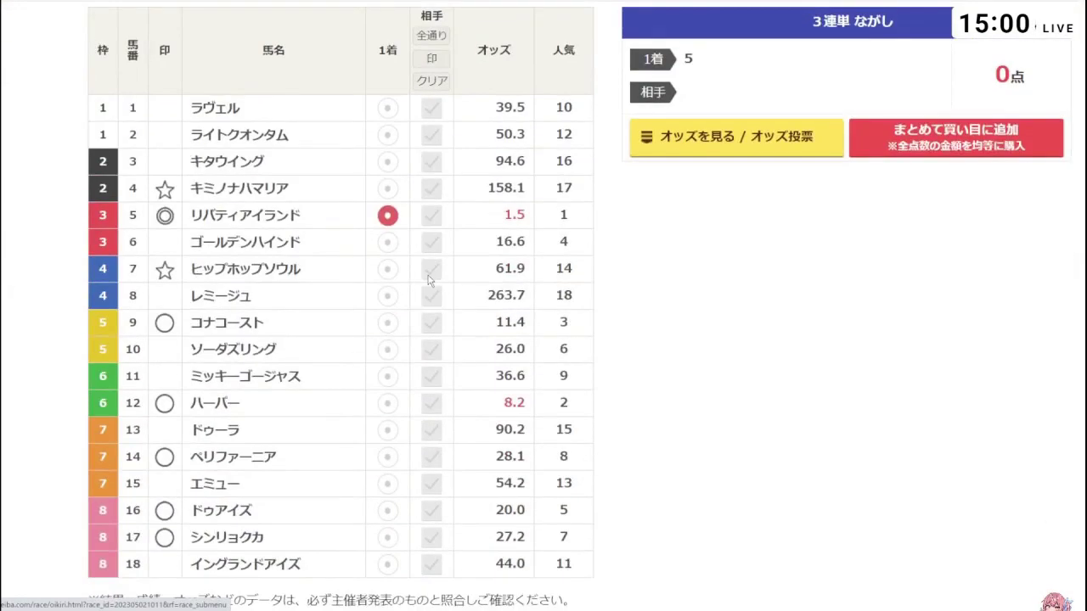
{"action": "left_click", "coordinate": [432, 324]}
{"action": "left_click", "coordinate": [436, 406]}
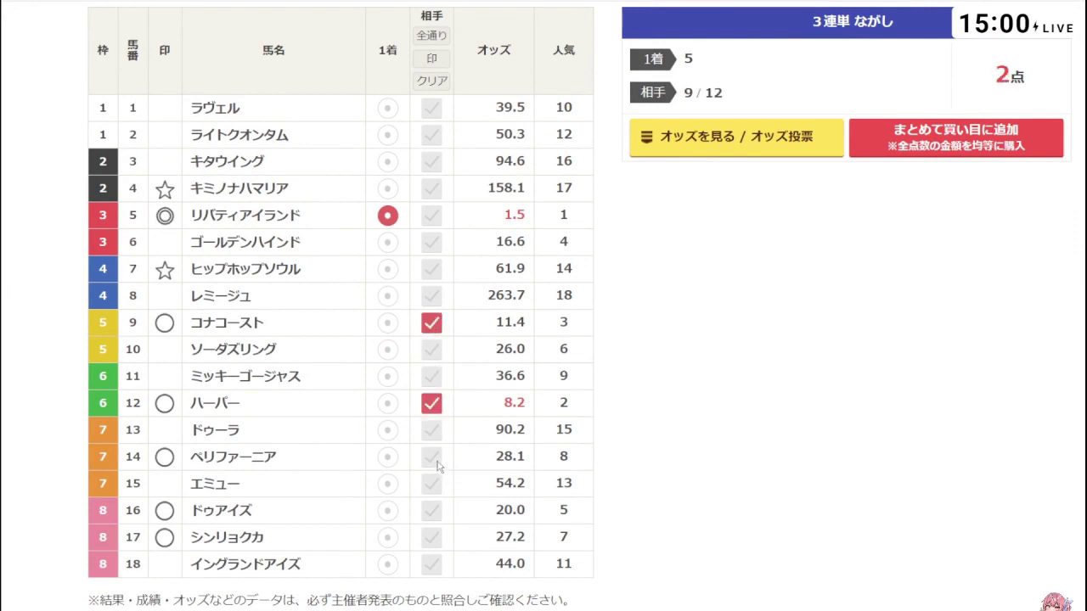
{"action": "left_click", "coordinate": [438, 464]}
{"action": "left_click", "coordinate": [433, 511]}
{"action": "left_click", "coordinate": [433, 537]}
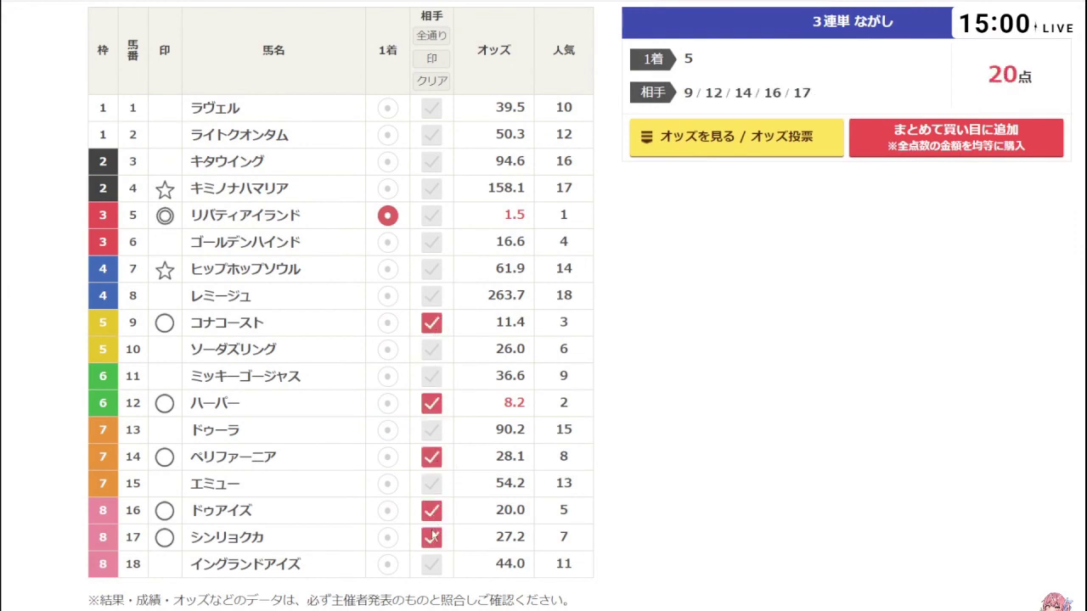
Step: Display the odds of the selected 3連単 combinations, sort them from lowest to highest and review the list
{"action": "left_click", "coordinate": [682, 143]}
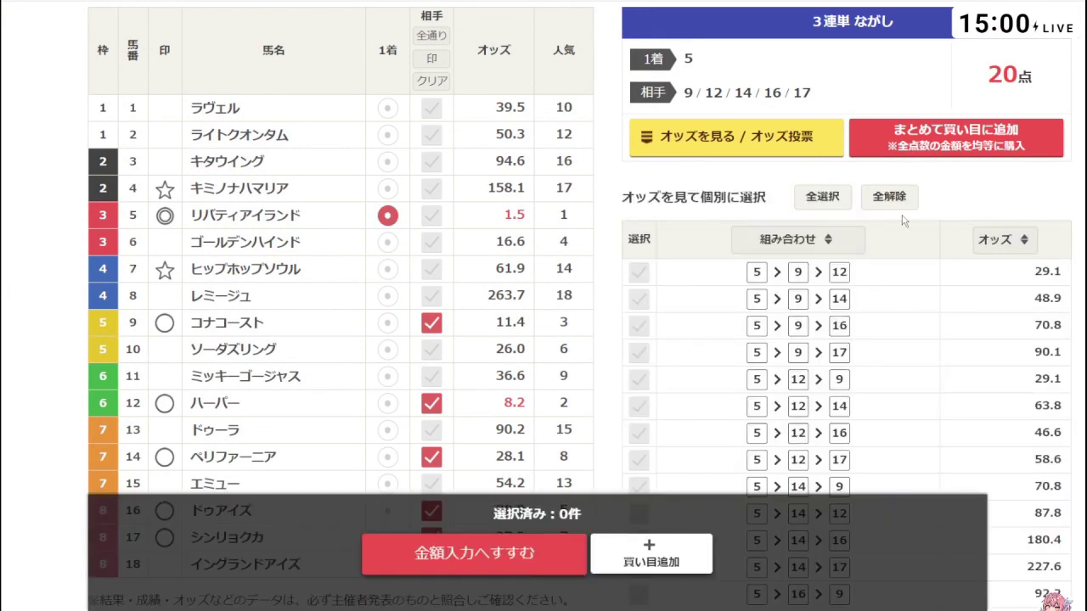
{"action": "left_click", "coordinate": [1010, 244]}
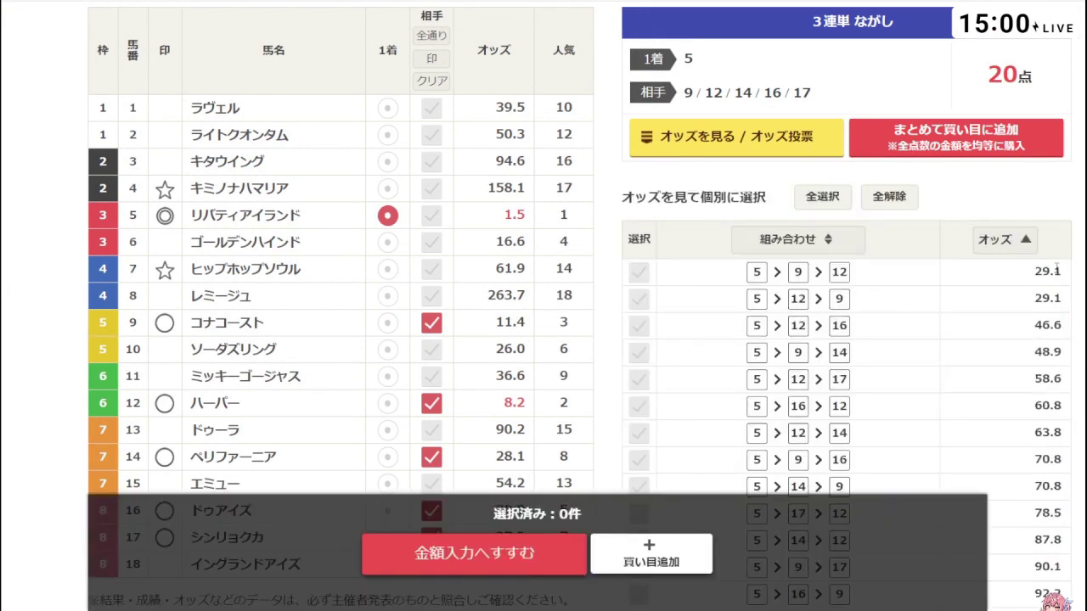
{"action": "scroll", "coordinate": [1051, 289], "scroll_direction": "down", "scroll_amount": 1}
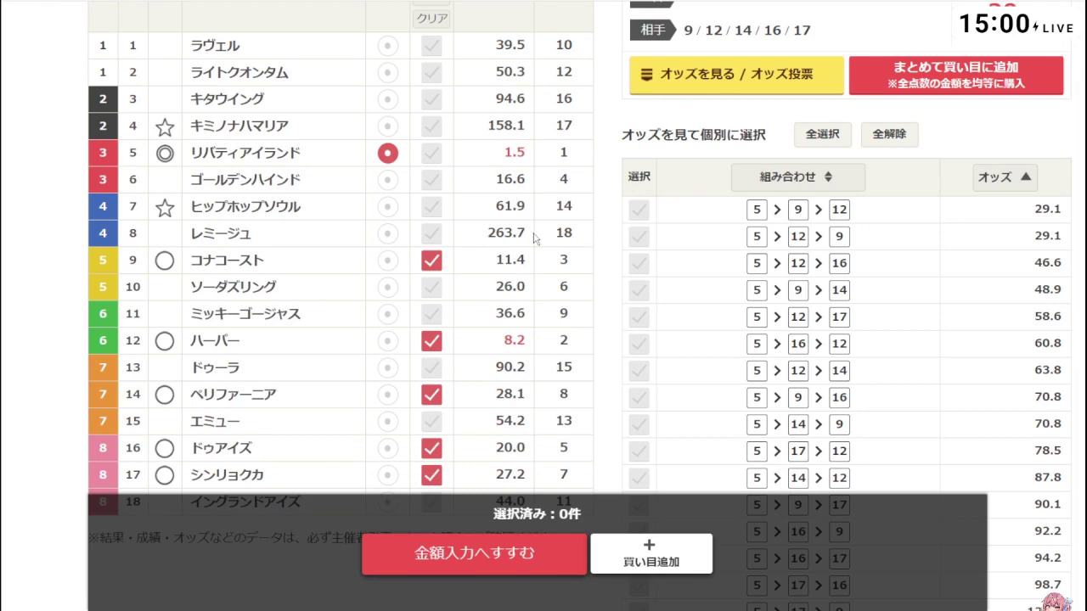
{"action": "scroll", "coordinate": [547, 240], "scroll_direction": "up", "scroll_amount": 1}
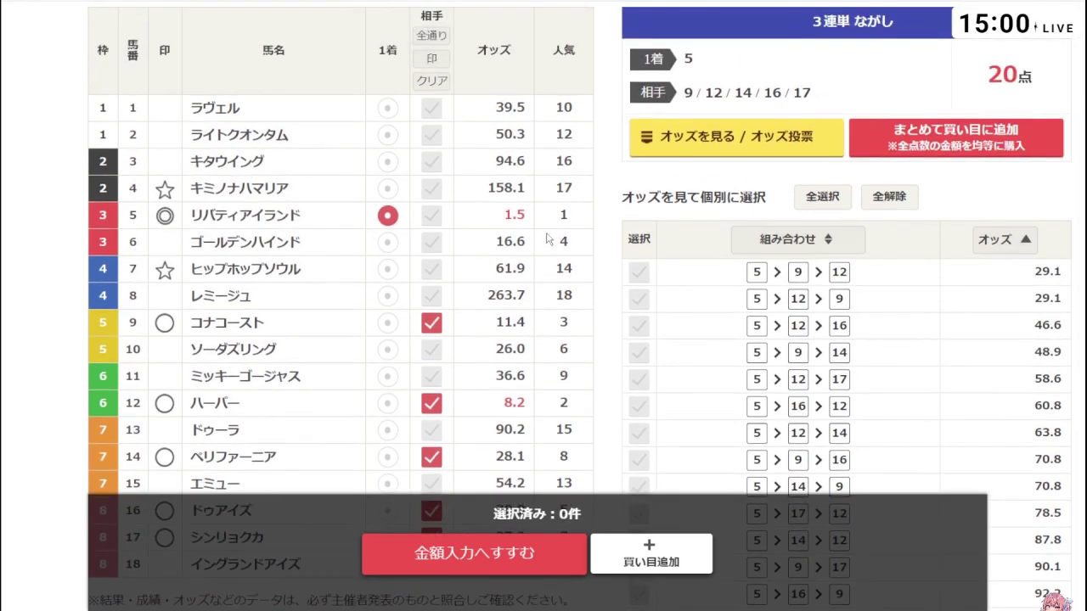
{"action": "scroll", "coordinate": [548, 241], "scroll_direction": "down", "scroll_amount": 3}
{"action": "scroll", "coordinate": [548, 239], "scroll_direction": "up", "scroll_amount": 2}
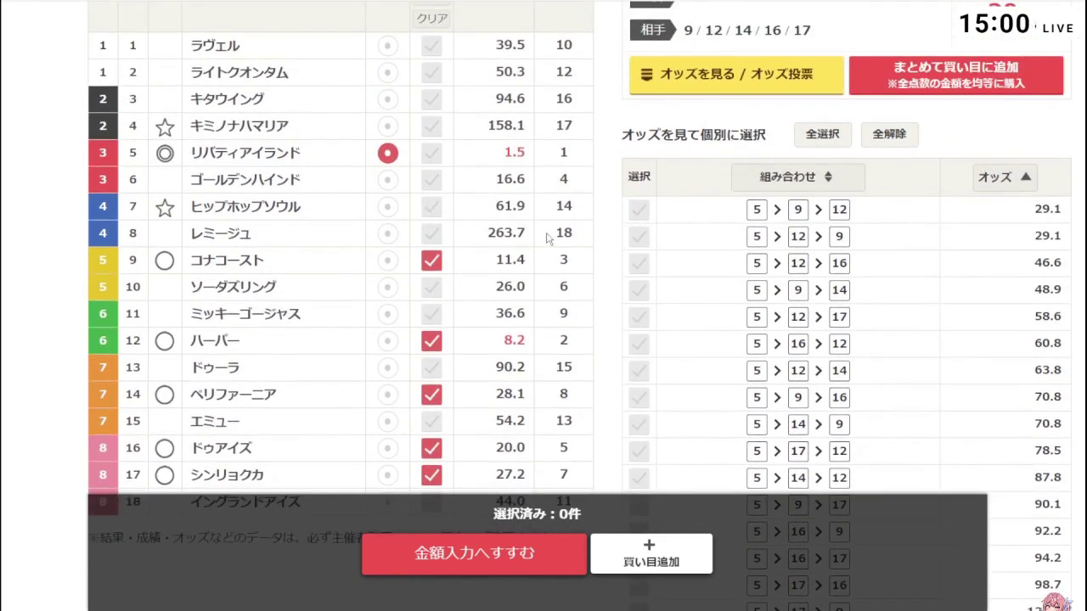
{"action": "scroll", "coordinate": [548, 238], "scroll_direction": "down", "scroll_amount": 1}
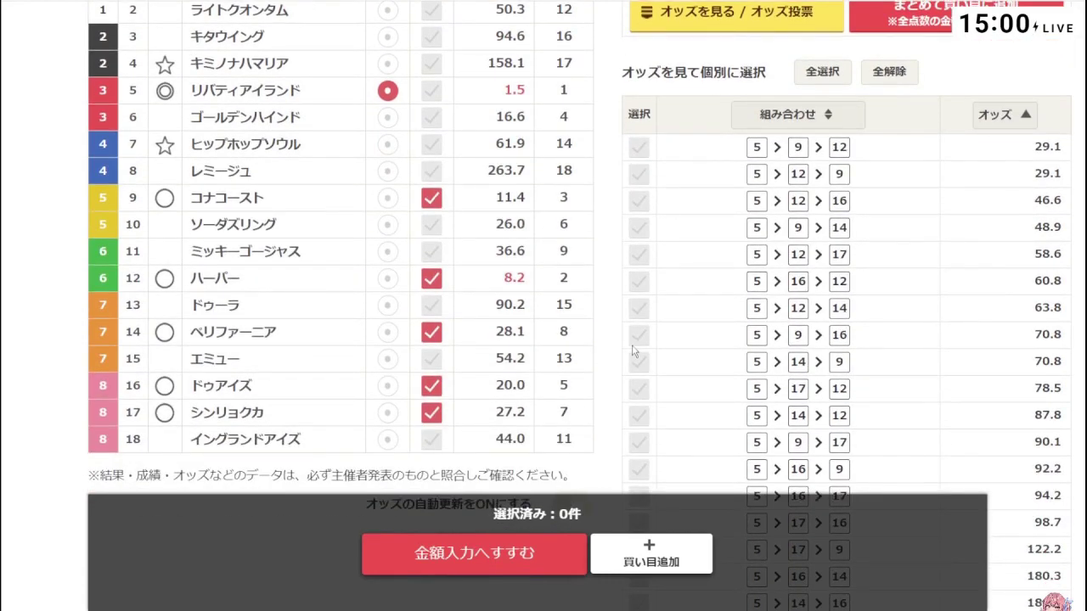
{"action": "scroll", "coordinate": [633, 352], "scroll_direction": "down", "scroll_amount": 1}
{"action": "scroll", "coordinate": [633, 352], "scroll_direction": "down", "scroll_amount": 2}
{"action": "scroll", "coordinate": [633, 351], "scroll_direction": "up", "scroll_amount": 3}
{"action": "scroll", "coordinate": [435, 70], "scroll_direction": "up", "scroll_amount": 3}
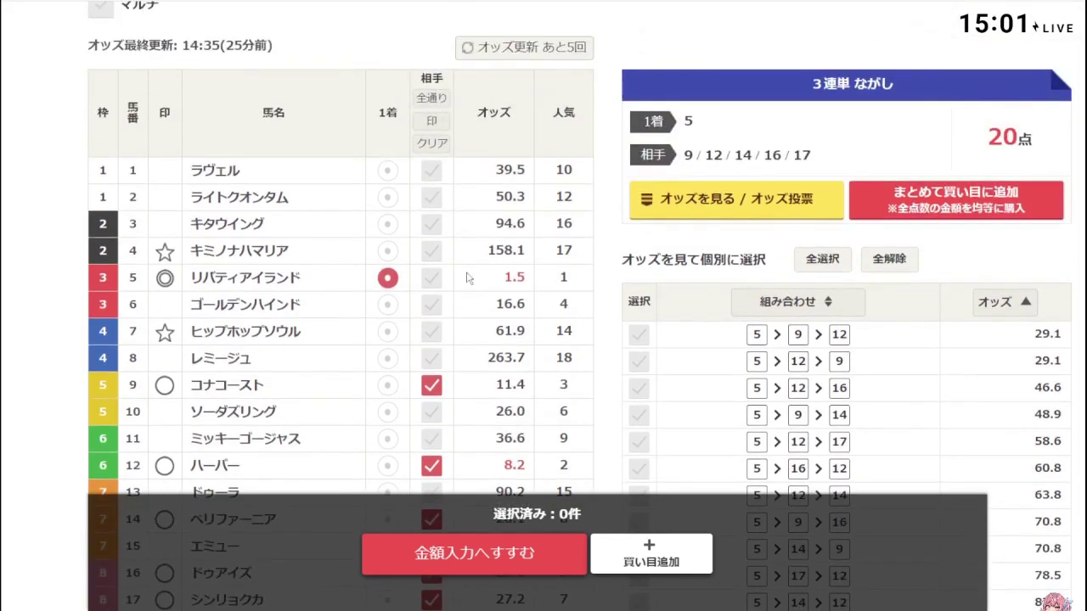
Step: Try adding the star-marked horses 4 and 7 to the 相手 of the 3連単 ながし
{"action": "left_click", "coordinate": [434, 255]}
{"action": "left_click", "coordinate": [433, 253]}
{"action": "left_click", "coordinate": [433, 253]}
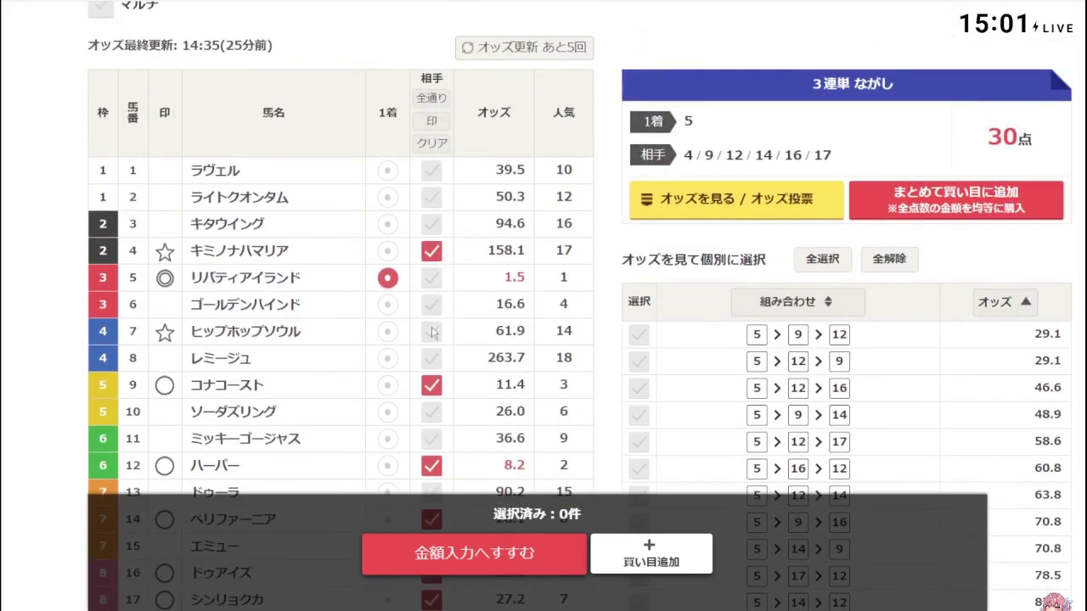
{"action": "left_click", "coordinate": [433, 331]}
{"action": "left_click", "coordinate": [433, 332]}
{"action": "left_click", "coordinate": [433, 253]}
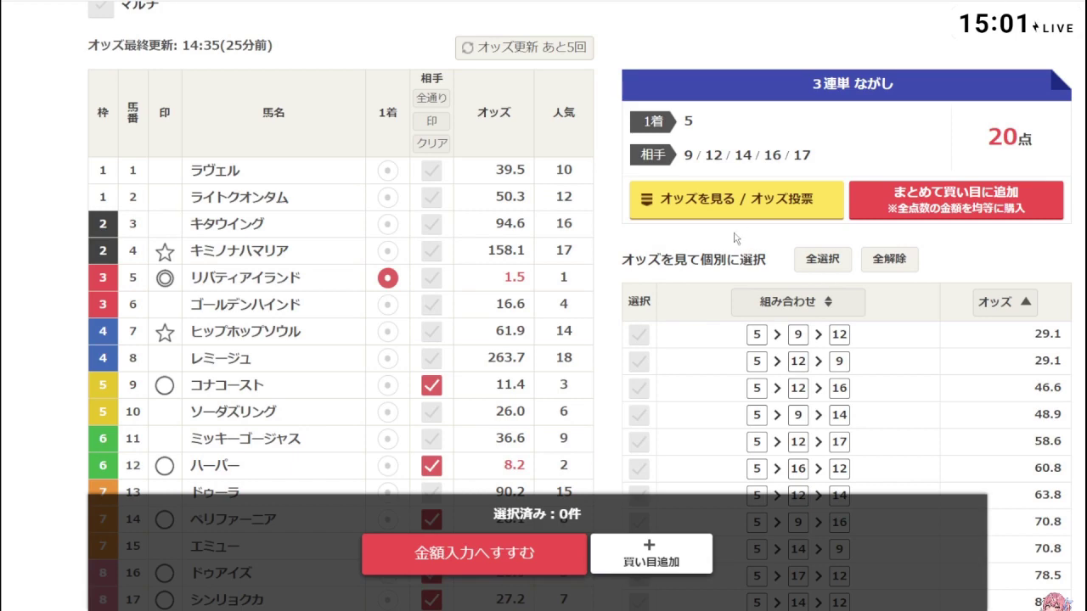
Step: Examine the sorted 3連単 odds against the marked horses and their 単勝 odds
{"action": "scroll", "coordinate": [592, 370], "scroll_direction": "down", "scroll_amount": 2}
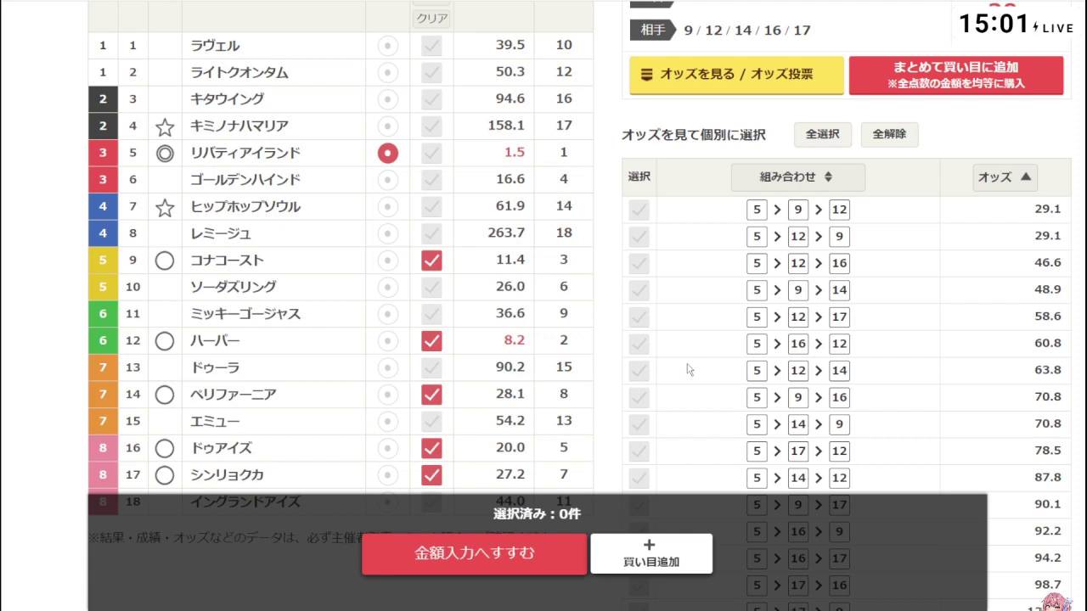
{"action": "scroll", "coordinate": [692, 376], "scroll_direction": "down", "scroll_amount": 3}
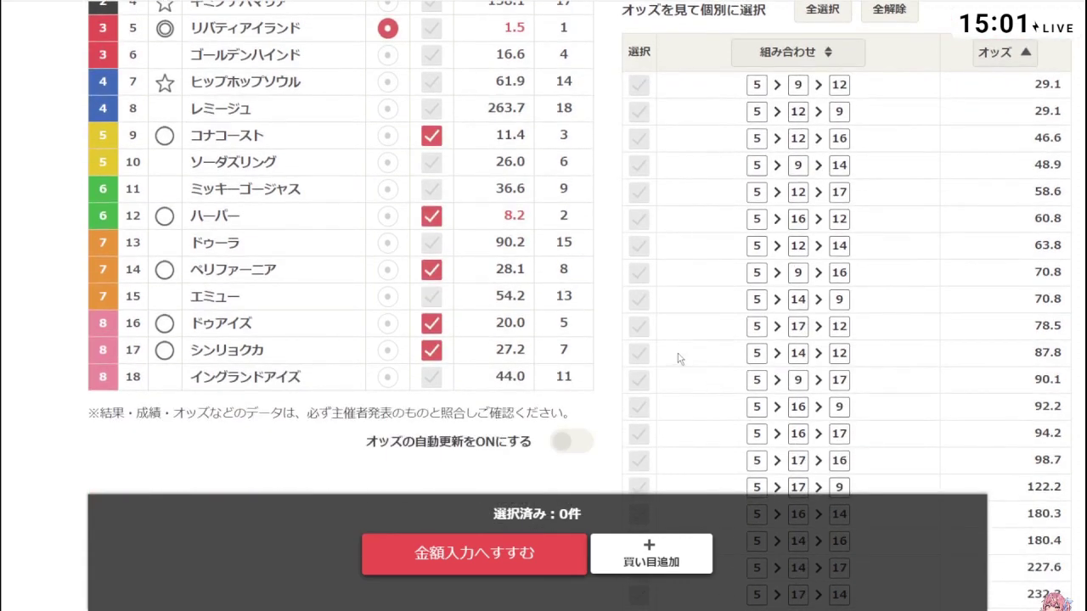
{"action": "scroll", "coordinate": [707, 239], "scroll_direction": "up", "scroll_amount": 1}
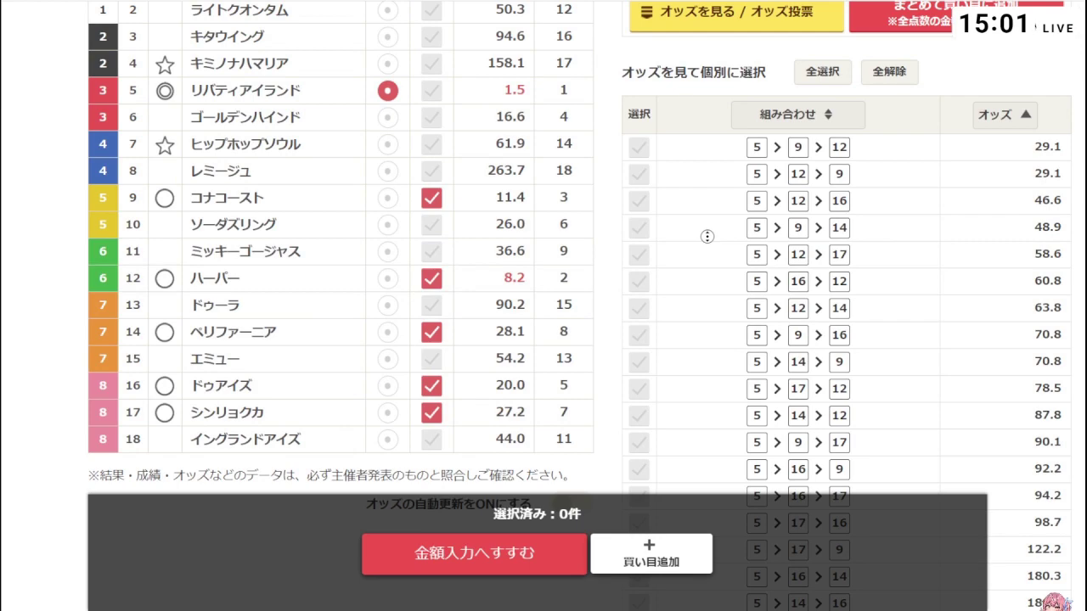
{"action": "scroll", "coordinate": [707, 236], "scroll_direction": "up", "scroll_amount": 10}
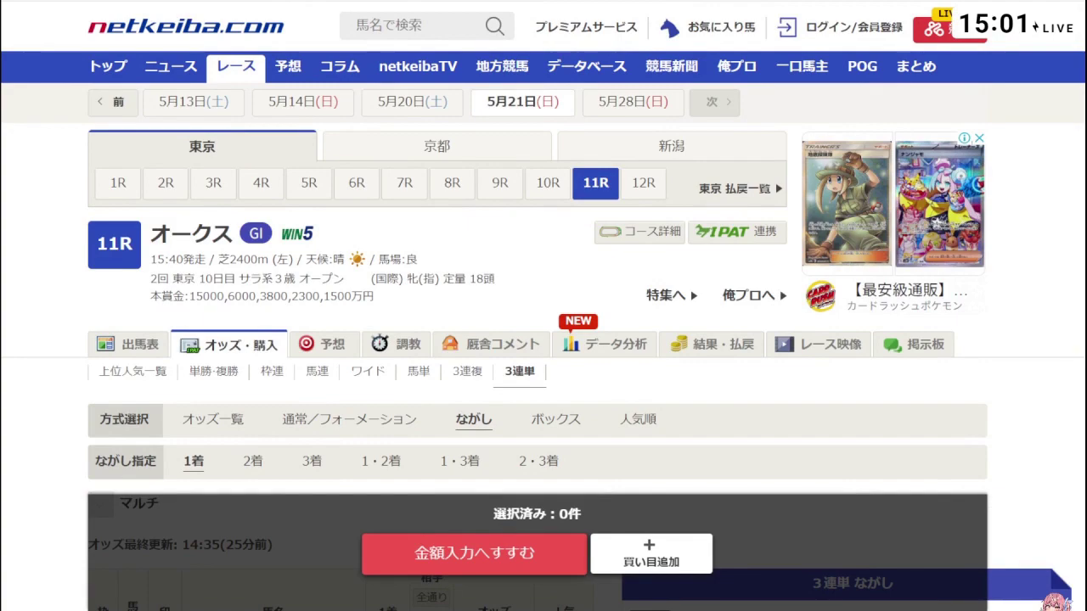
{"action": "scroll", "coordinate": [607, 331], "scroll_direction": "down", "scroll_amount": 10}
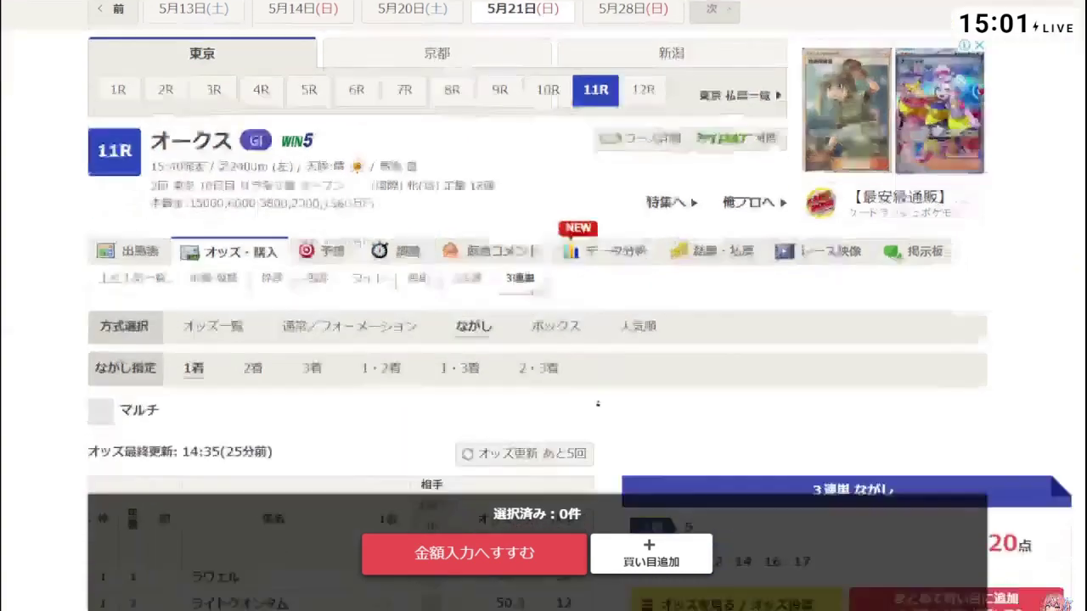
{"action": "scroll", "coordinate": [607, 332], "scroll_direction": "up", "scroll_amount": 5}
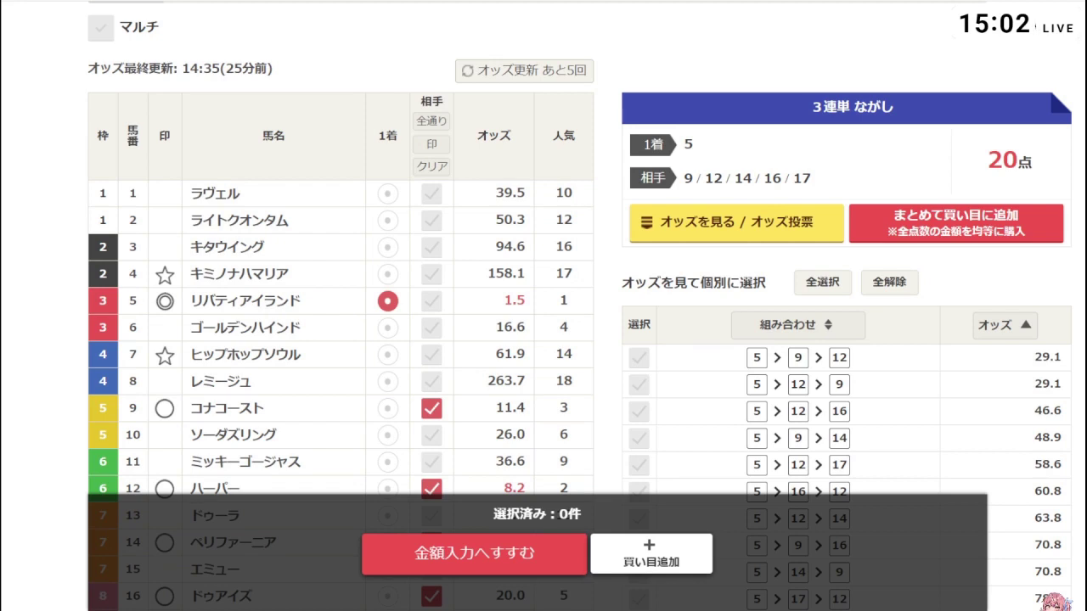
{"action": "scroll", "coordinate": [516, 424], "scroll_direction": "down", "scroll_amount": 2}
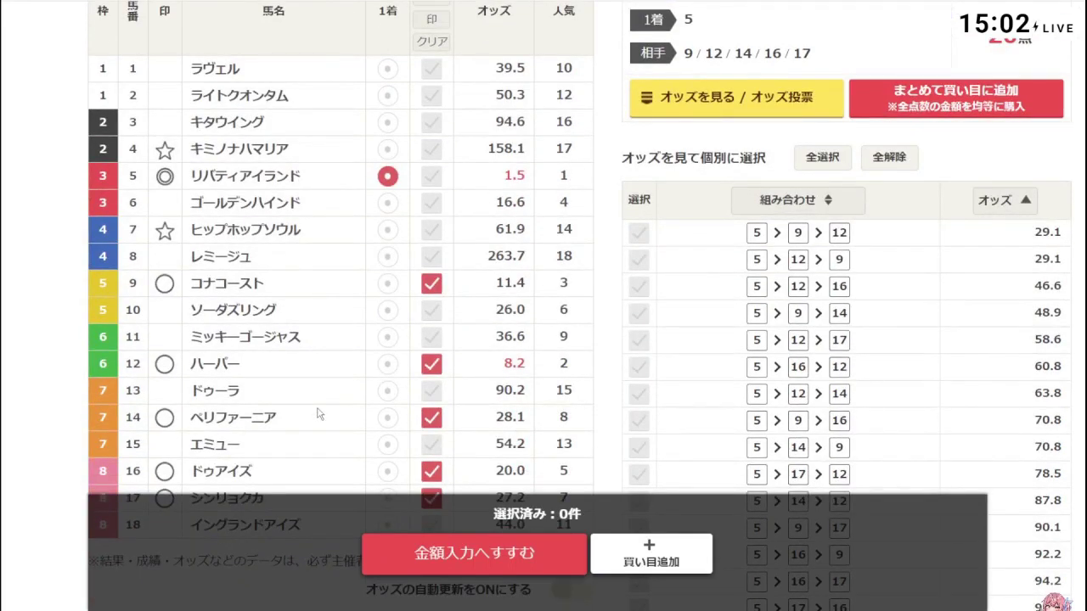
{"action": "scroll", "coordinate": [321, 415], "scroll_direction": "down", "scroll_amount": 1}
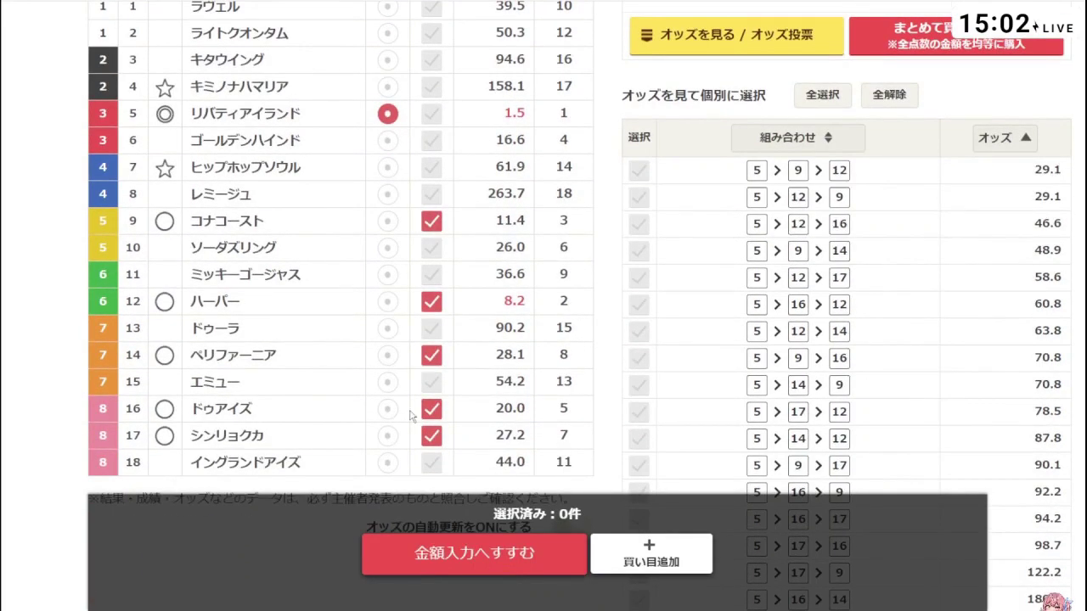
{"action": "scroll", "coordinate": [410, 416], "scroll_direction": "up", "scroll_amount": 1}
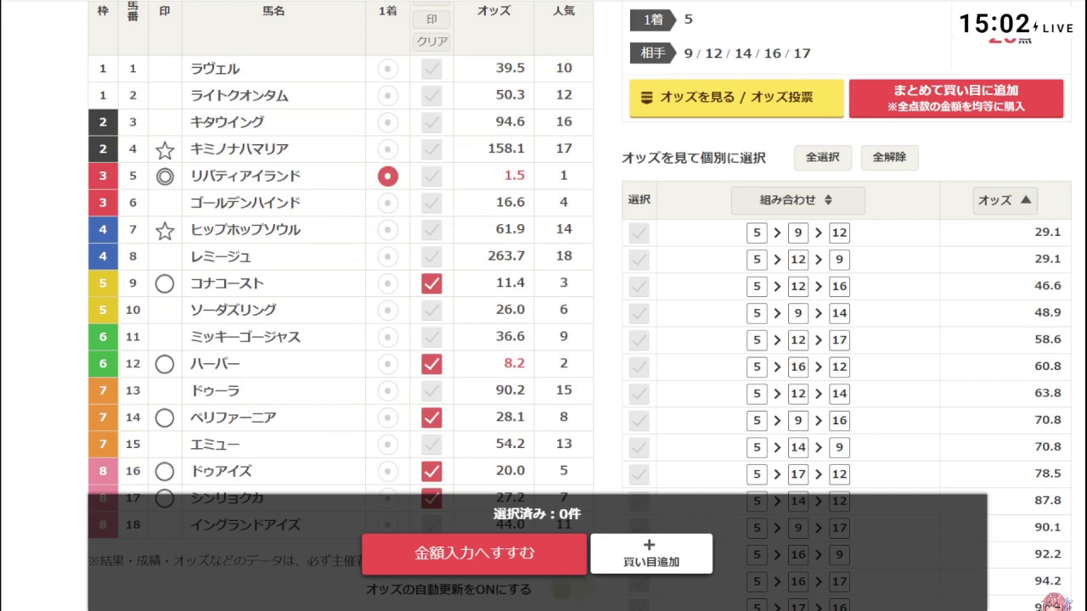
{"action": "scroll", "coordinate": [840, 329], "scroll_direction": "up", "scroll_amount": 4}
{"action": "scroll", "coordinate": [839, 328], "scroll_direction": "down", "scroll_amount": 3}
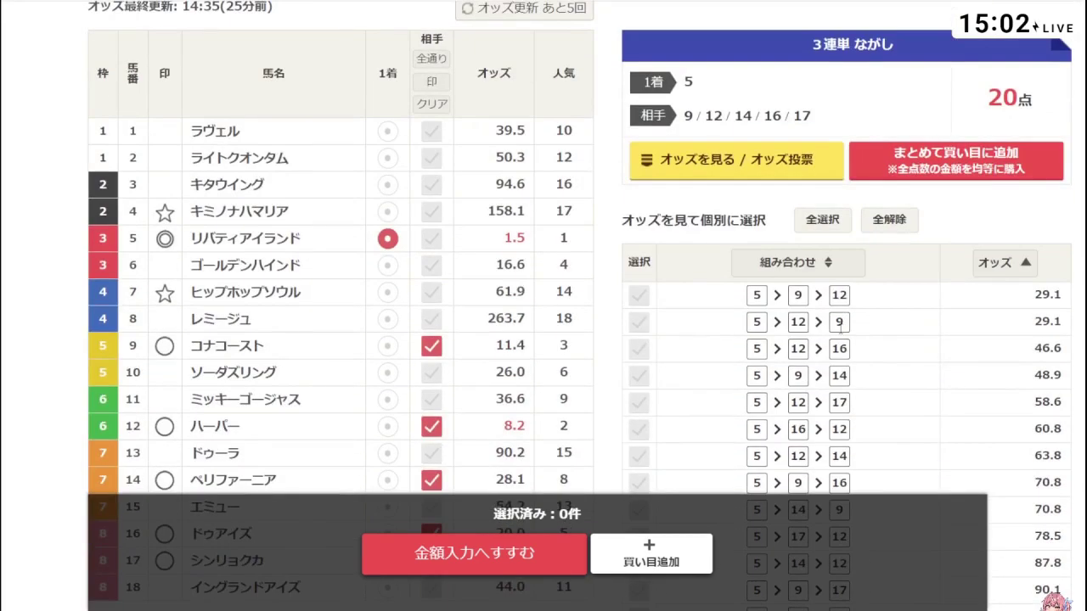
{"action": "scroll", "coordinate": [839, 329], "scroll_direction": "down", "scroll_amount": 2}
{"action": "scroll", "coordinate": [622, 327], "scroll_direction": "up", "scroll_amount": 3}
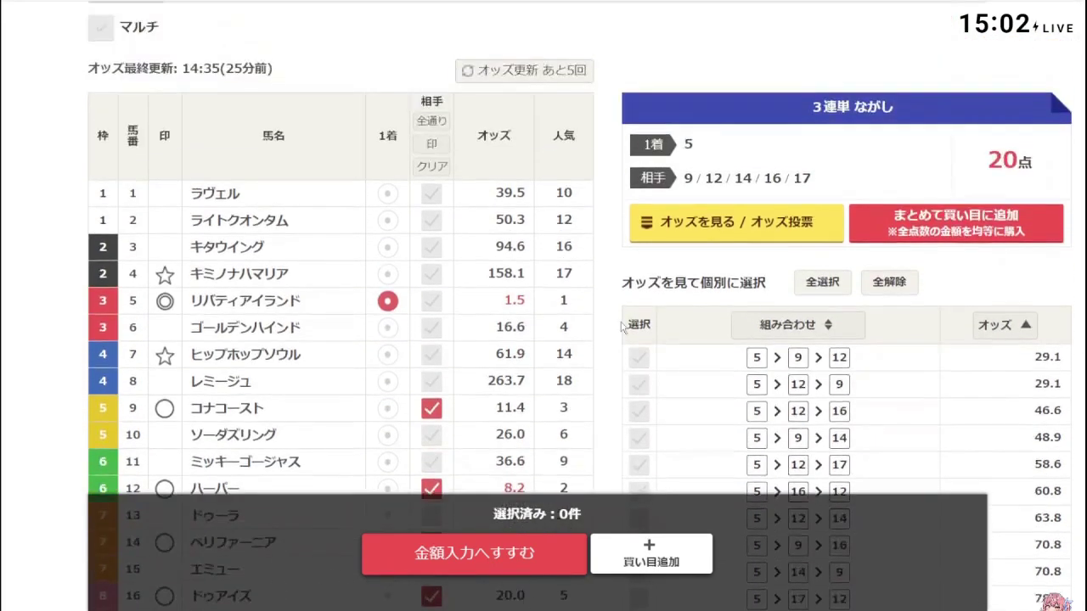
Step: Change the bet type to 3連複 with the ながし method and pick horse 5 as the 軸
{"action": "scroll", "coordinate": [622, 327], "scroll_direction": "up", "scroll_amount": 1}
{"action": "scroll", "coordinate": [623, 327], "scroll_direction": "up", "scroll_amount": 2}
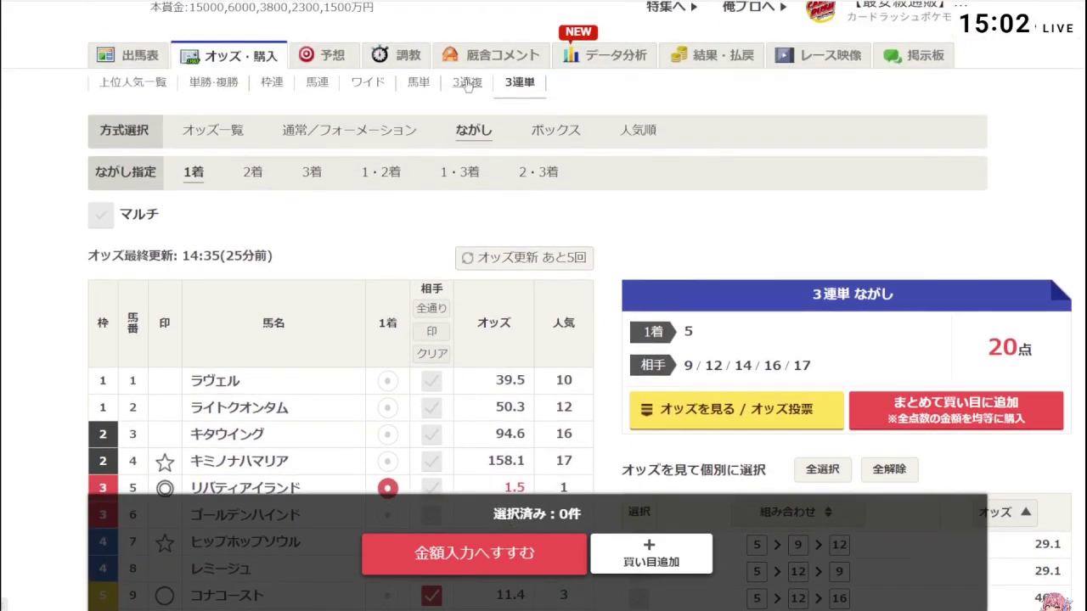
{"action": "left_click", "coordinate": [466, 84]}
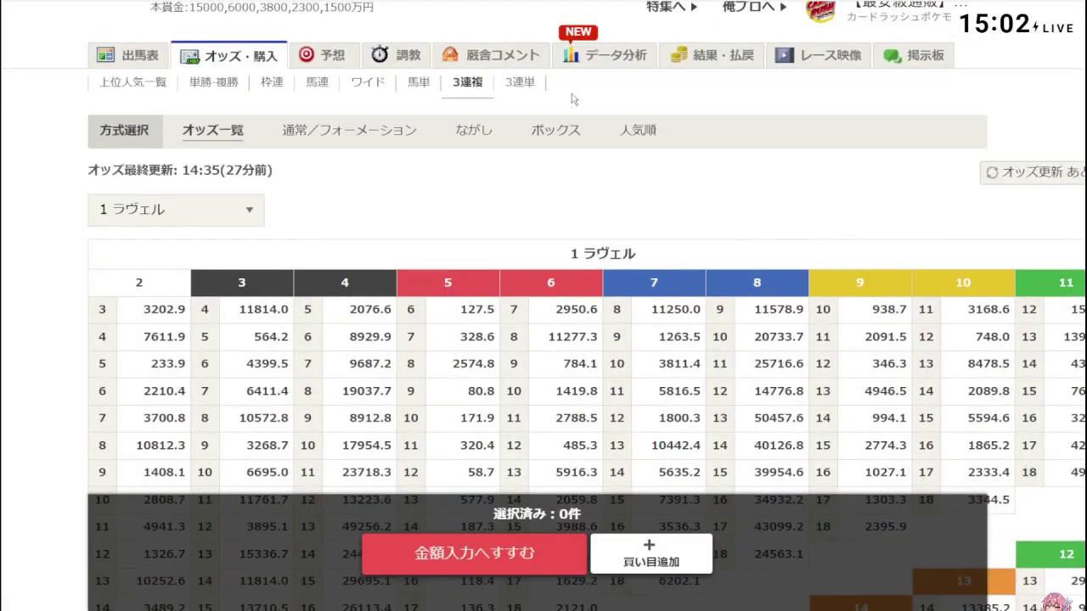
{"action": "left_click", "coordinate": [484, 134]}
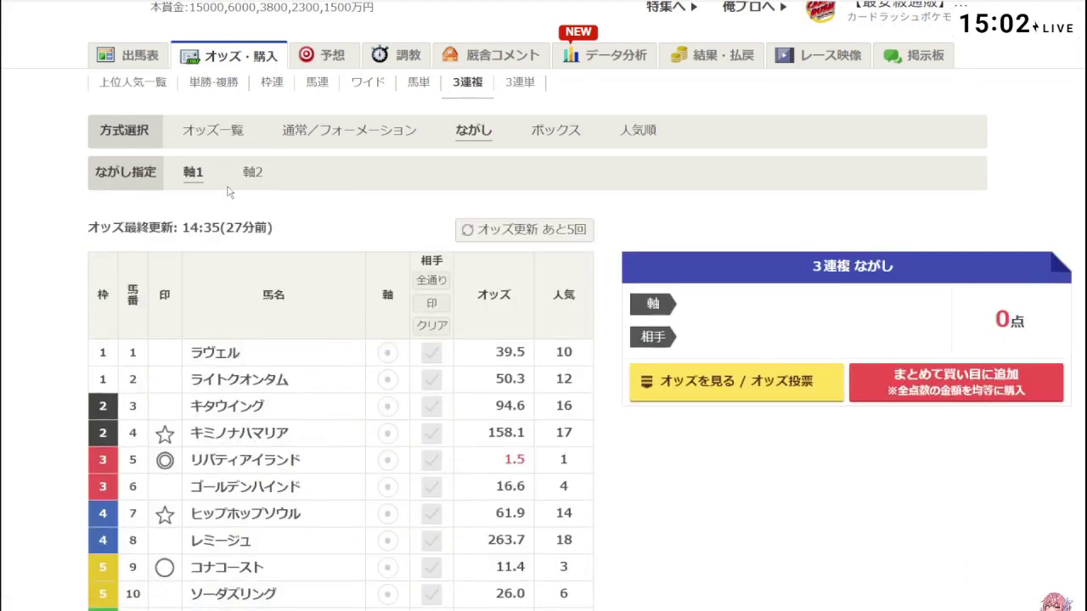
{"action": "left_click", "coordinate": [387, 460]}
{"action": "scroll", "coordinate": [387, 463], "scroll_direction": "down", "scroll_amount": 2}
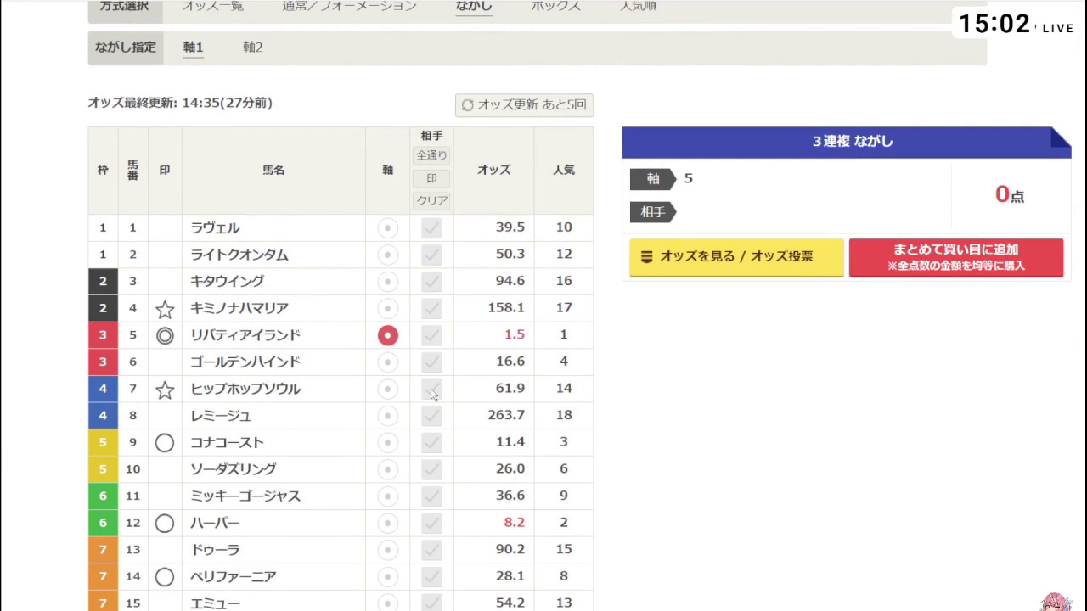
Step: Pick the circle-marked horses 9, 12, 14, 16 and 17 plus the star-marked horses 4 and 7 as the 相手 of the 3連複 ながし
{"action": "left_click", "coordinate": [431, 442]}
{"action": "scroll", "coordinate": [431, 433], "scroll_direction": "down", "scroll_amount": 2}
{"action": "left_click", "coordinate": [432, 399]}
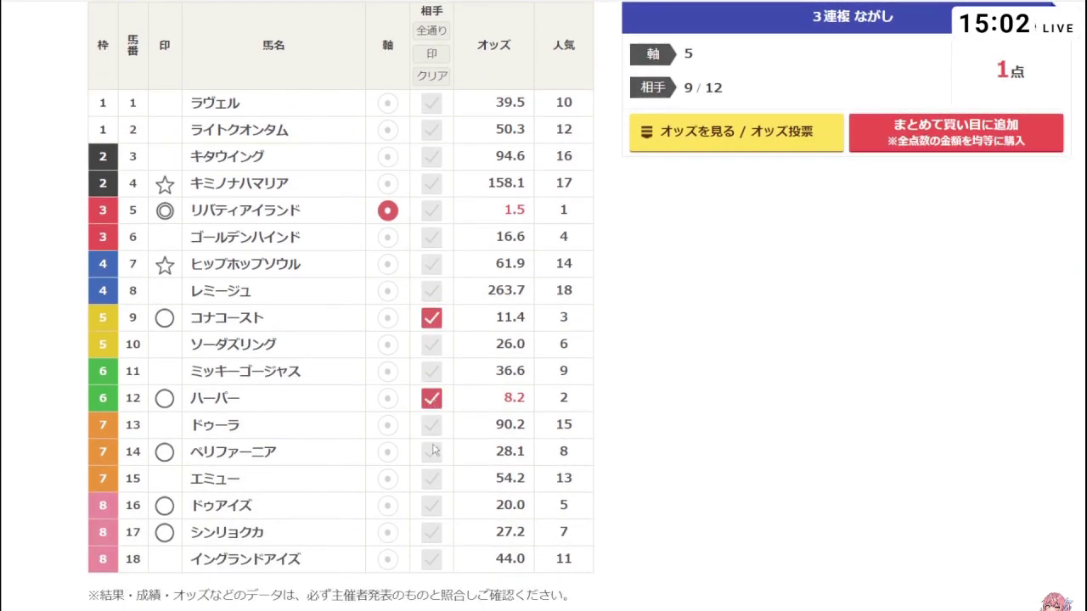
{"action": "left_click", "coordinate": [431, 455]}
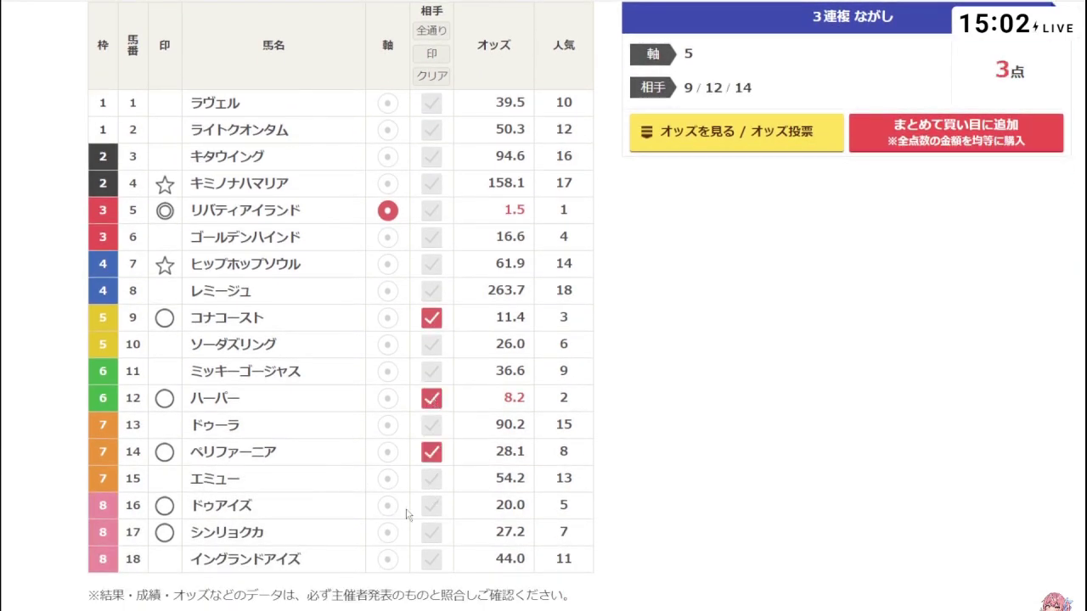
{"action": "left_click", "coordinate": [431, 506]}
{"action": "left_click", "coordinate": [431, 532]}
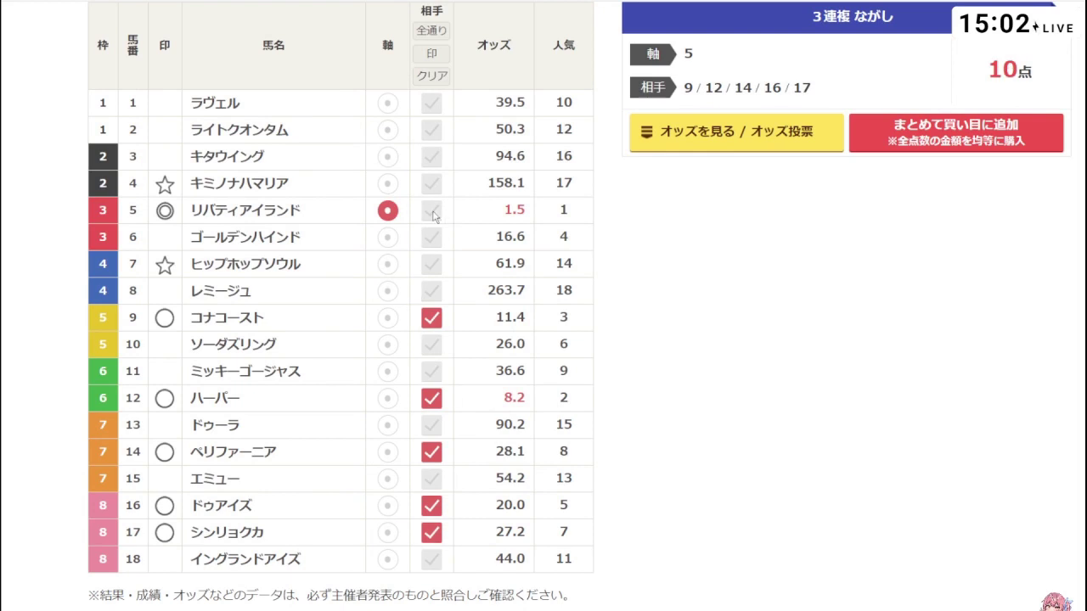
{"action": "left_click", "coordinate": [431, 264]}
{"action": "left_click", "coordinate": [426, 186]}
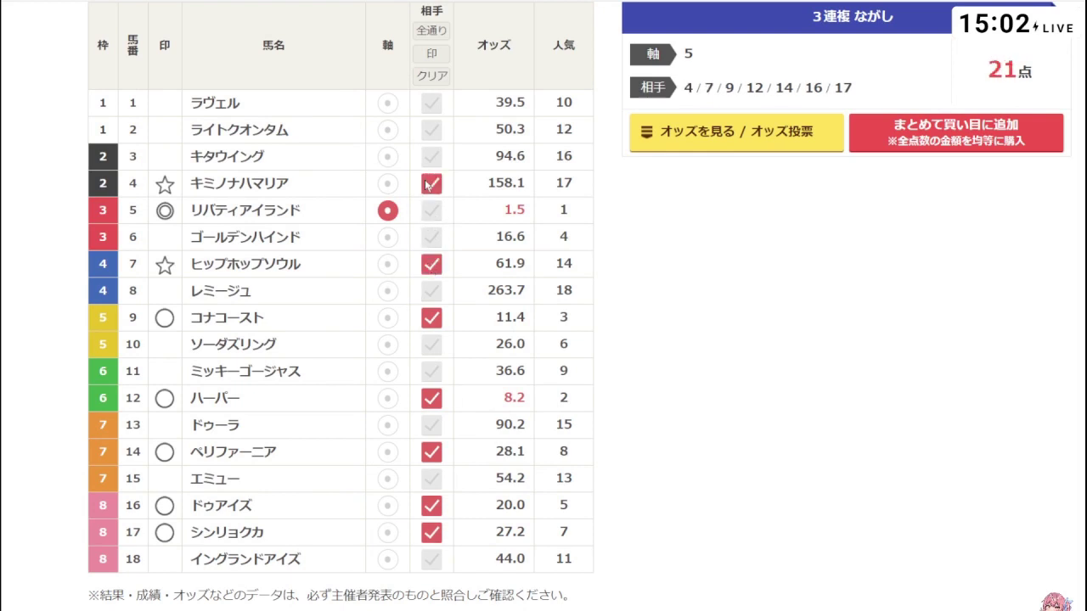
Step: Display the odds of the selected 3連複 combinations and review them sorted from lowest to highest
{"action": "left_click", "coordinate": [735, 146]}
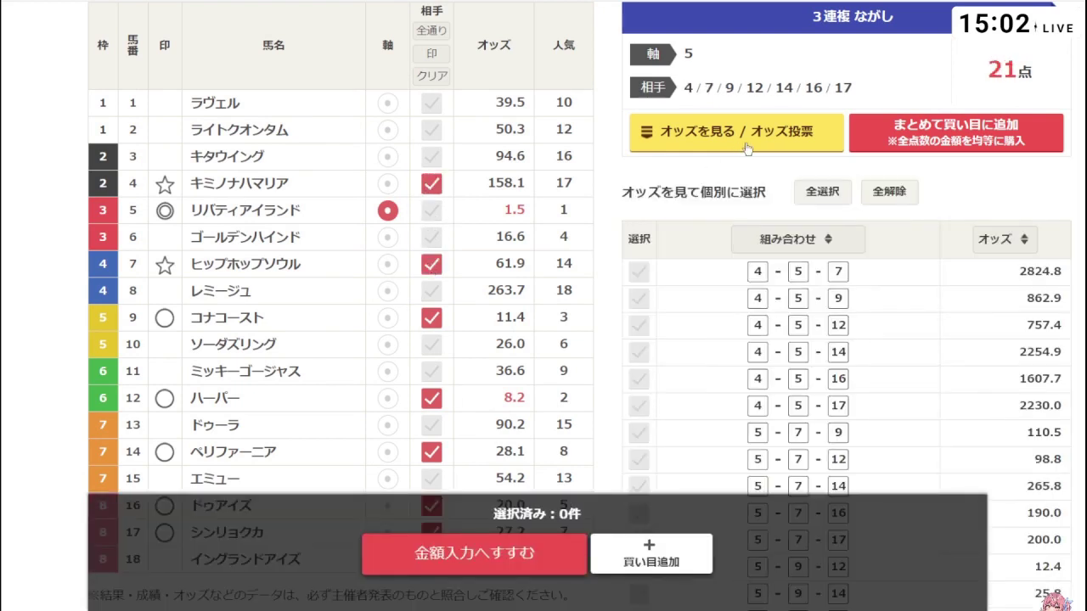
{"action": "scroll", "coordinate": [689, 186], "scroll_direction": "down", "scroll_amount": 3}
{"action": "scroll", "coordinate": [1016, 192], "scroll_direction": "up", "scroll_amount": 2}
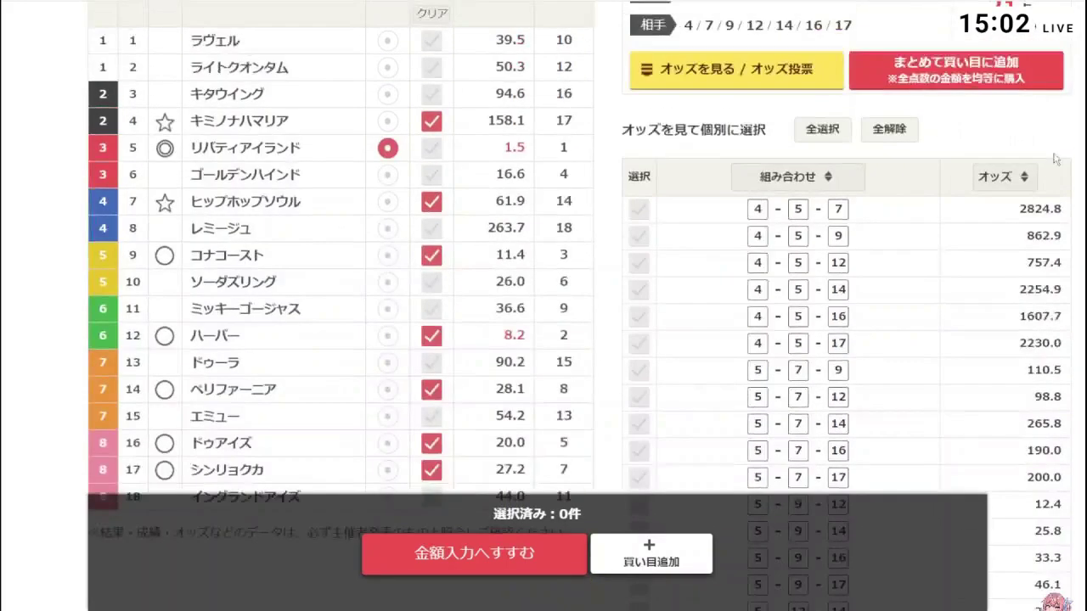
{"action": "left_click", "coordinate": [1017, 192]}
{"action": "scroll", "coordinate": [1044, 233], "scroll_direction": "down", "scroll_amount": 3}
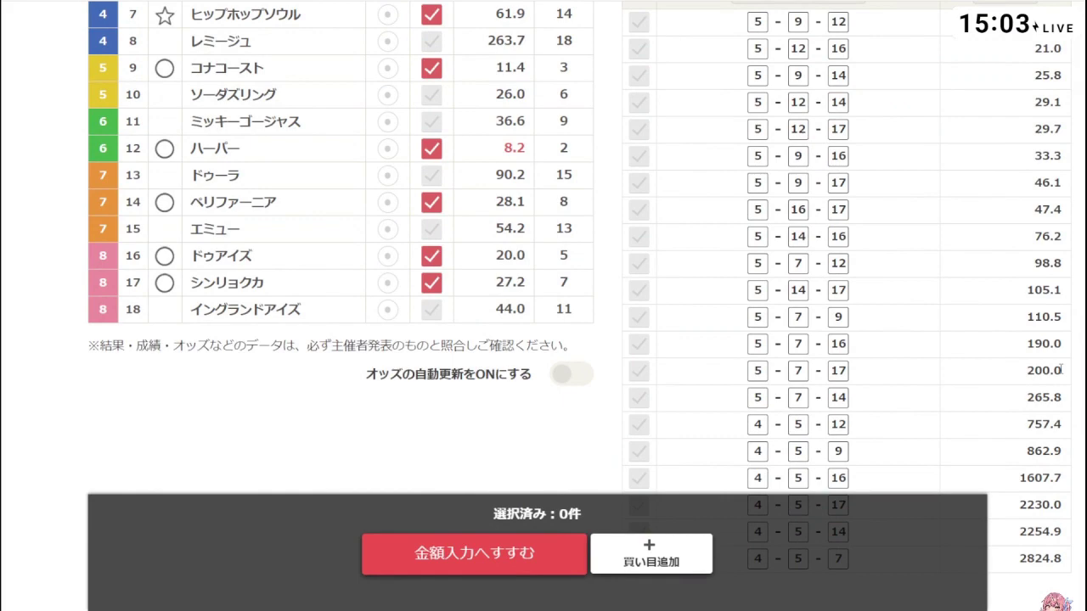
{"action": "scroll", "coordinate": [1059, 369], "scroll_direction": "up", "scroll_amount": 4}
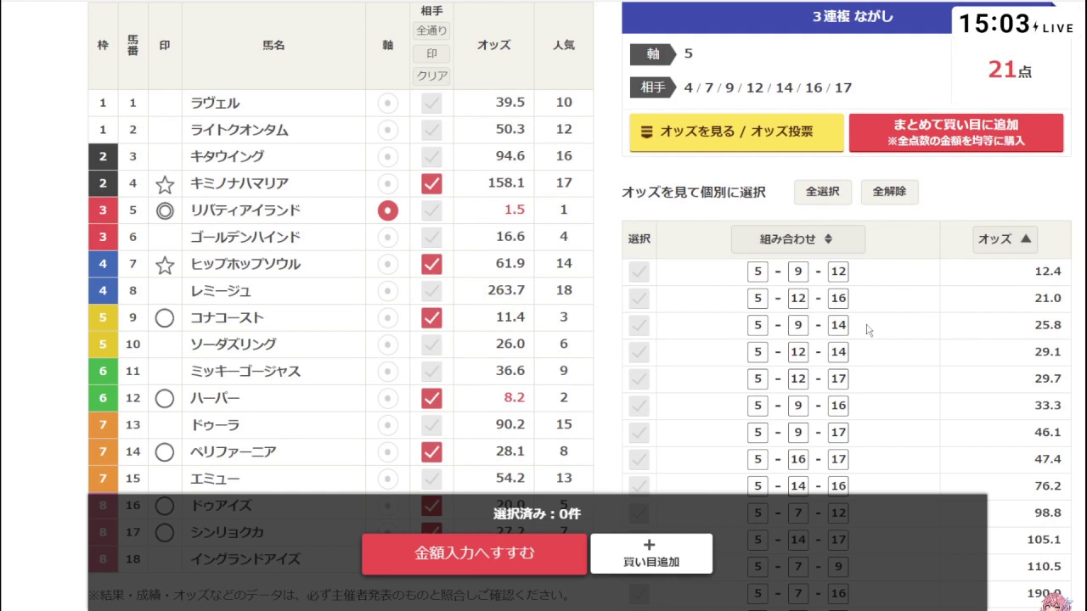
Step: Remove horse 4 from the 相手 and look through the odds of the remaining 3連複 combinations
{"action": "left_click", "coordinate": [431, 185]}
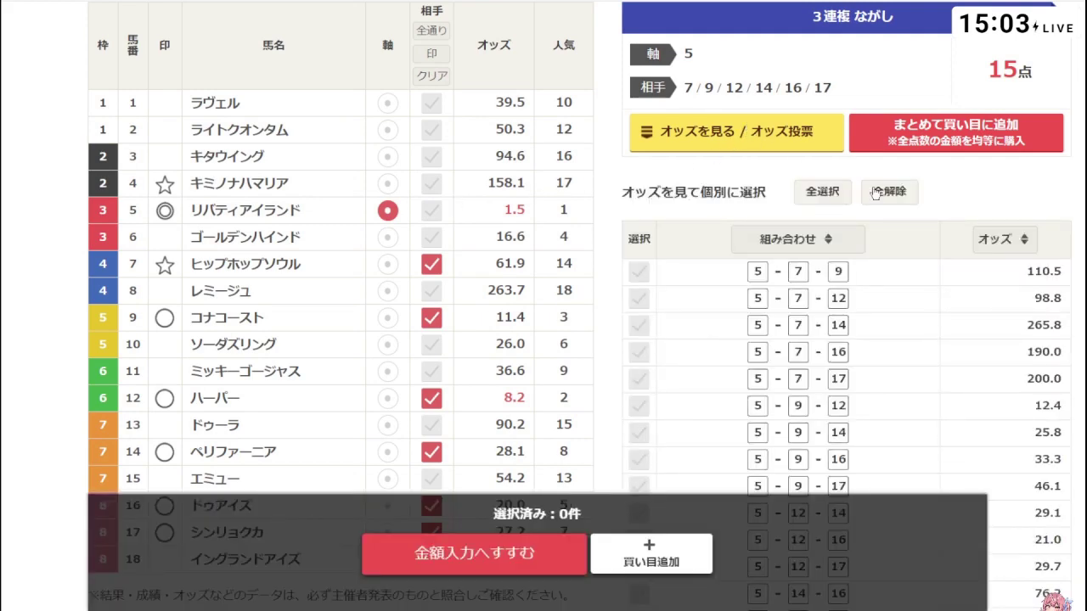
{"action": "scroll", "coordinate": [849, 186], "scroll_direction": "down", "scroll_amount": 3}
{"action": "scroll", "coordinate": [874, 200], "scroll_direction": "up", "scroll_amount": 1}
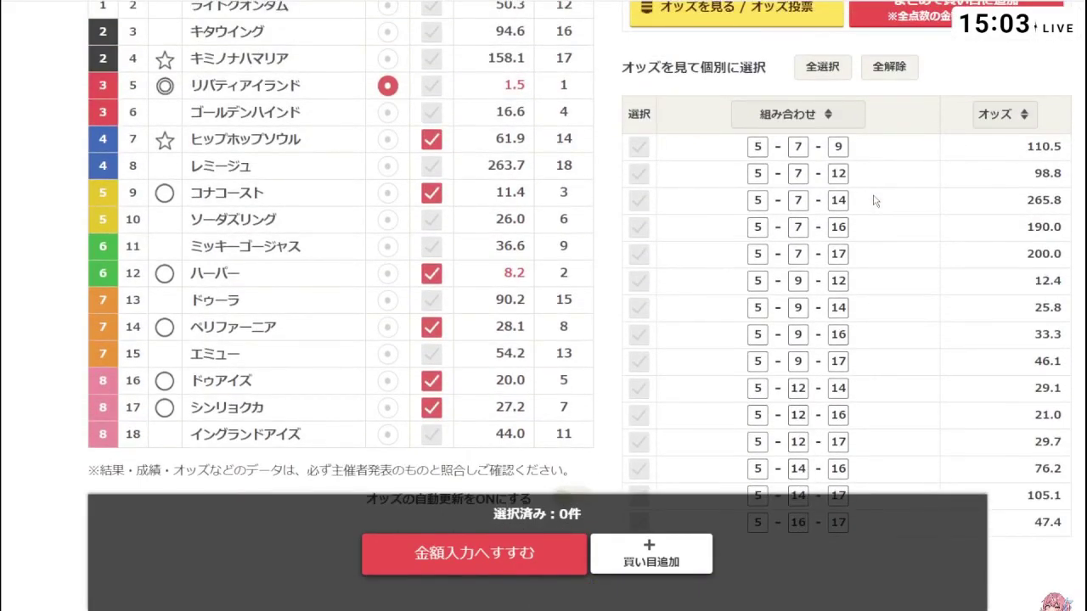
{"action": "scroll", "coordinate": [874, 200], "scroll_direction": "up", "scroll_amount": 1}
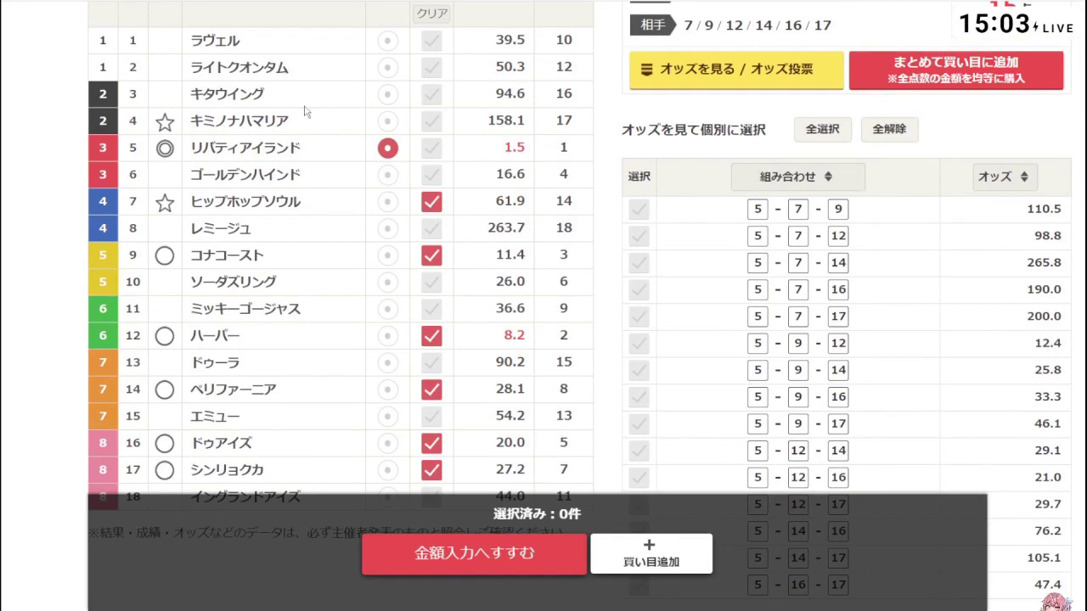
Step: Switch to the 出馬表 of the オークス and open the profile page of horse 4, キミノナハマリア
{"action": "left_click_drag", "start_coordinate": [289, 122], "coordinate": [192, 121]}
{"action": "left_click", "coordinate": [216, 121]}
{"action": "scroll", "coordinate": [219, 125], "scroll_direction": "up", "scroll_amount": 1}
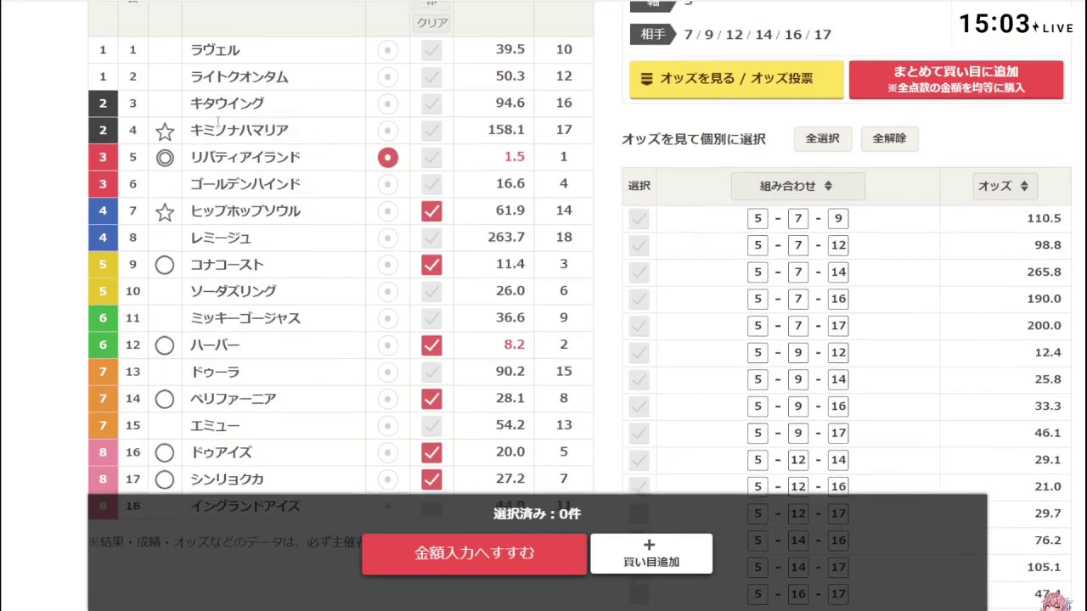
{"action": "scroll", "coordinate": [219, 125], "scroll_direction": "up", "scroll_amount": 5}
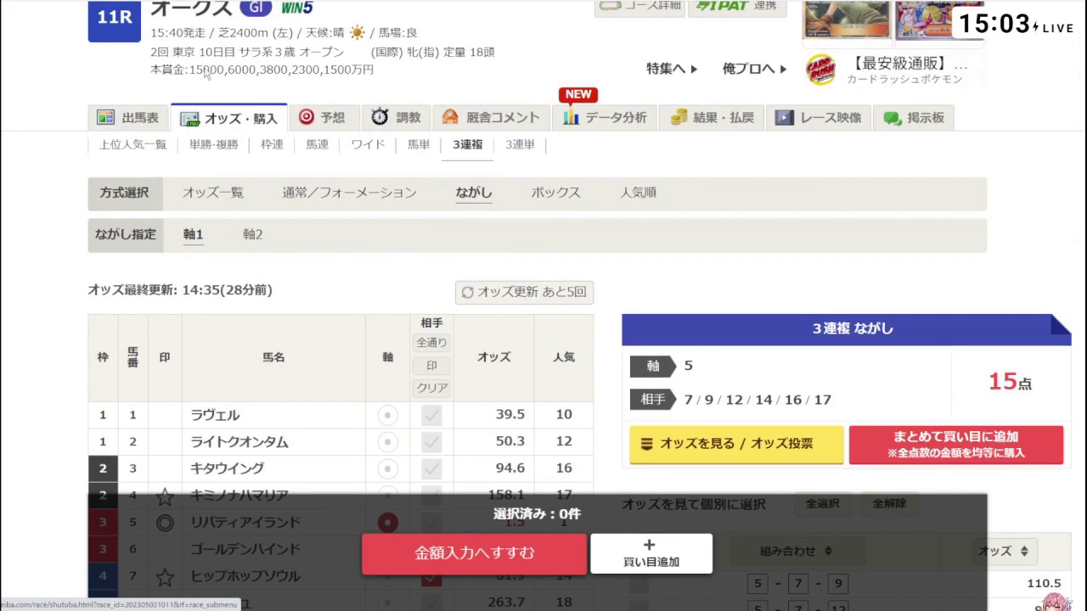
{"action": "left_click", "coordinate": [132, 117]}
{"action": "scroll", "coordinate": [340, 437], "scroll_direction": "down", "scroll_amount": 3}
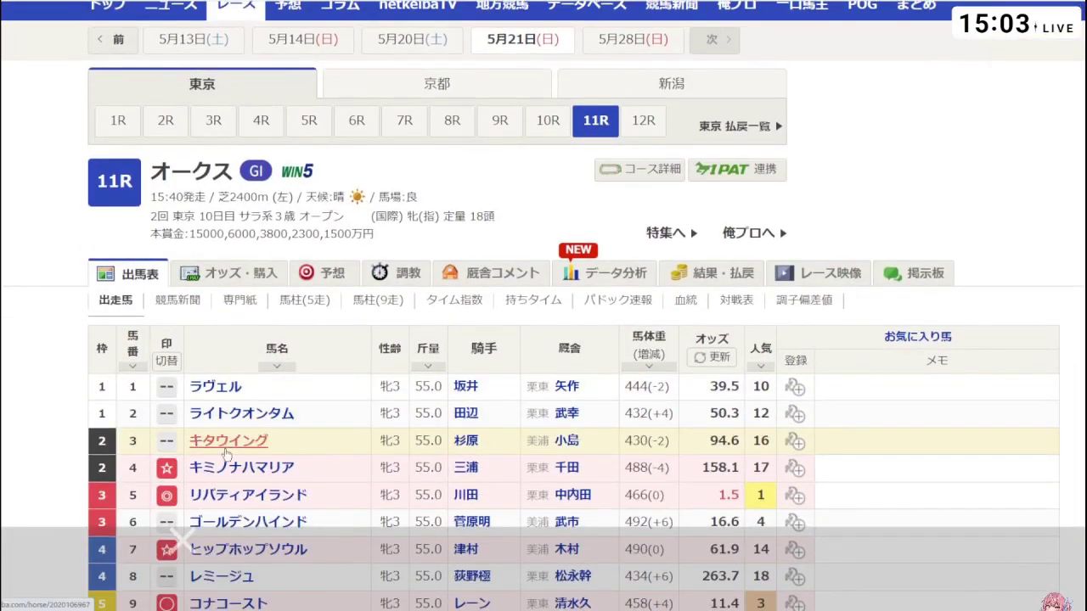
{"action": "left_click", "coordinate": [228, 467]}
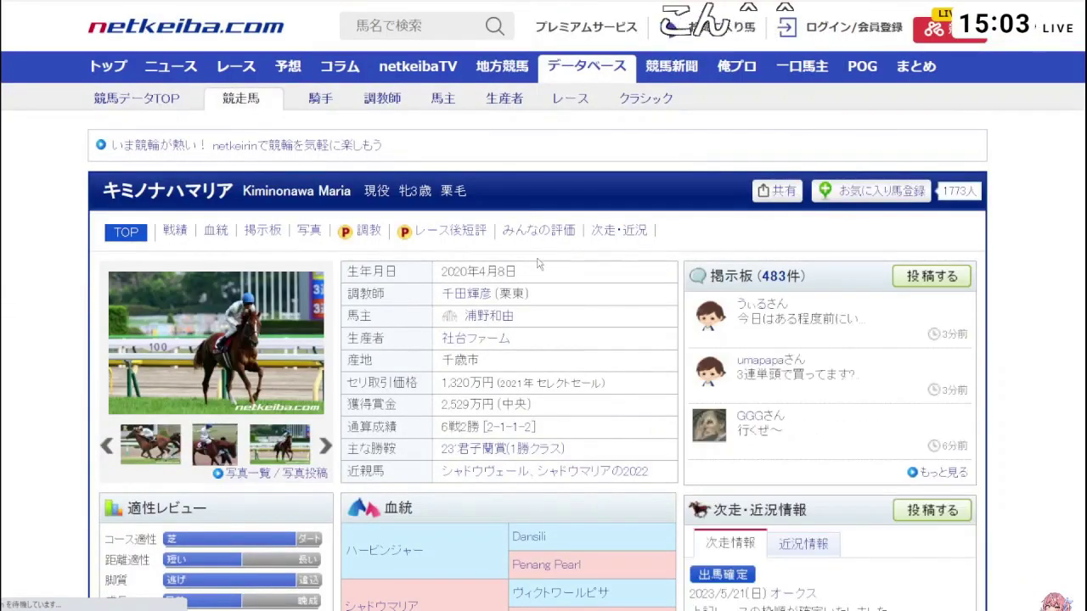
Step: Review the profile, pedigree and past race results of キミノナハマリア
{"action": "scroll", "coordinate": [582, 318], "scroll_direction": "down", "scroll_amount": 2}
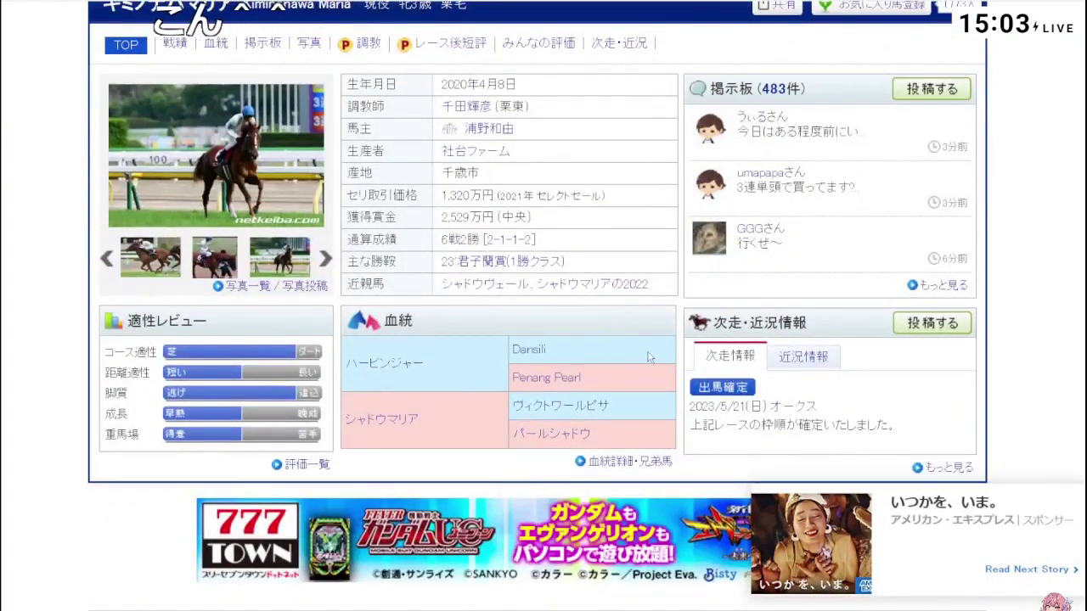
{"action": "scroll", "coordinate": [965, 433], "scroll_direction": "down", "scroll_amount": 4}
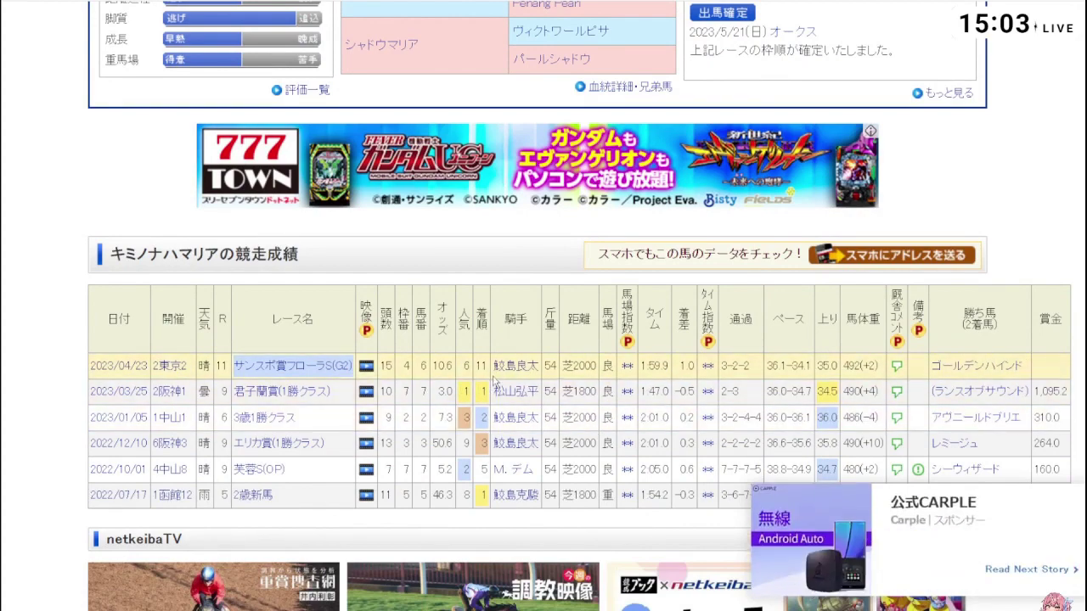
{"action": "scroll", "coordinate": [845, 404], "scroll_direction": "up", "scroll_amount": 1}
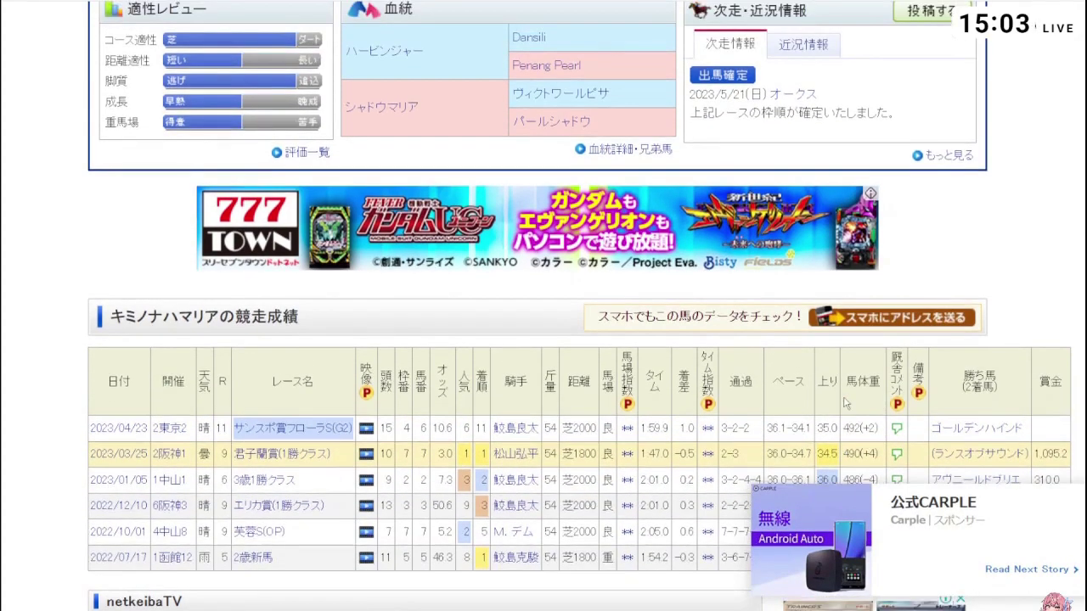
{"action": "scroll", "coordinate": [845, 404], "scroll_direction": "up", "scroll_amount": 3}
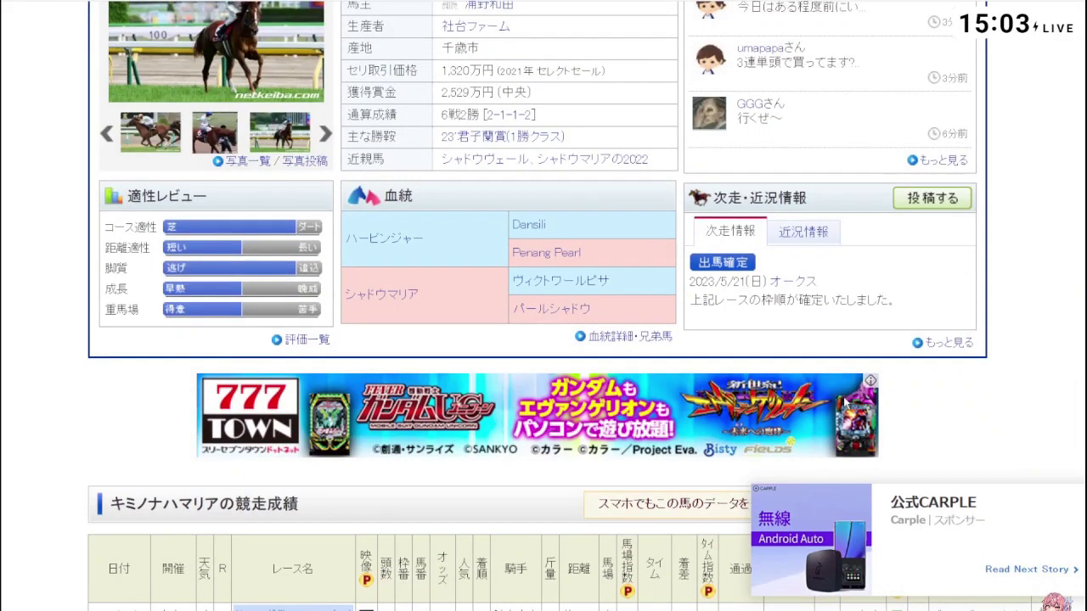
{"action": "scroll", "coordinate": [845, 404], "scroll_direction": "up", "scroll_amount": 1}
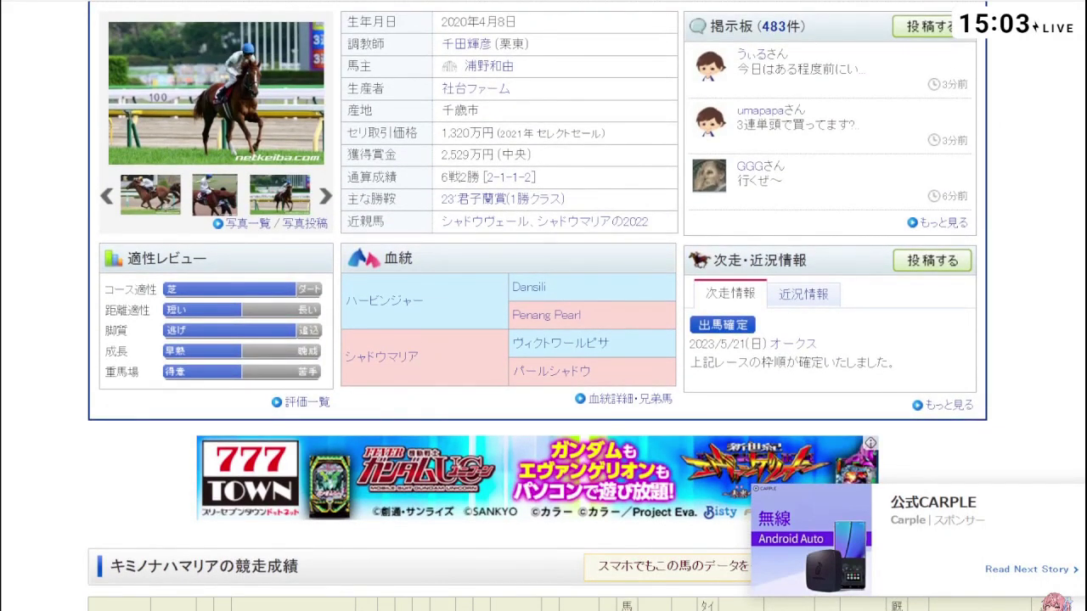
Step: Go back to the 出馬表 and return from it to the 3連複 ながし odds page
{"action": "key", "text": "alt+Left"}
{"action": "scroll", "coordinate": [527, 271], "scroll_direction": "down", "scroll_amount": 4}
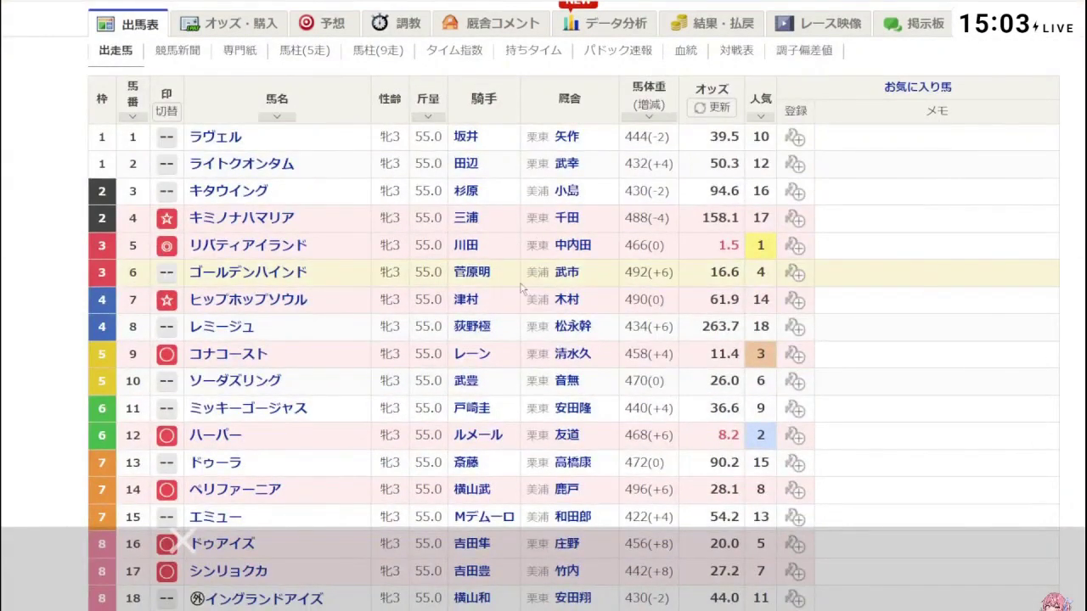
{"action": "scroll", "coordinate": [424, 263], "scroll_direction": "down", "scroll_amount": 2}
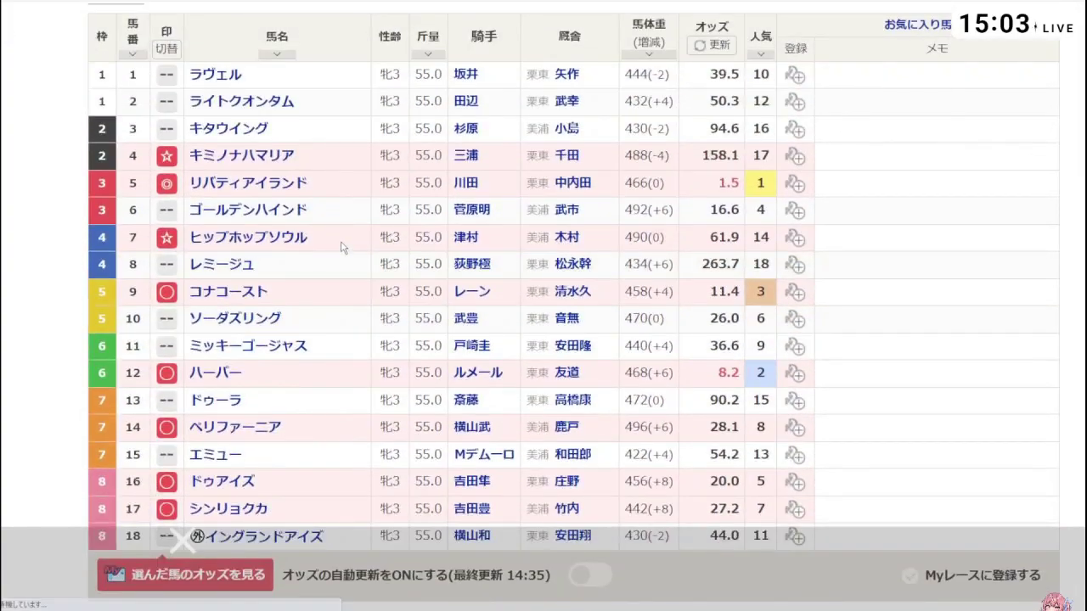
{"action": "left_click", "coordinate": [185, 575]}
{"action": "scroll", "coordinate": [947, 374], "scroll_direction": "down", "scroll_amount": 9}
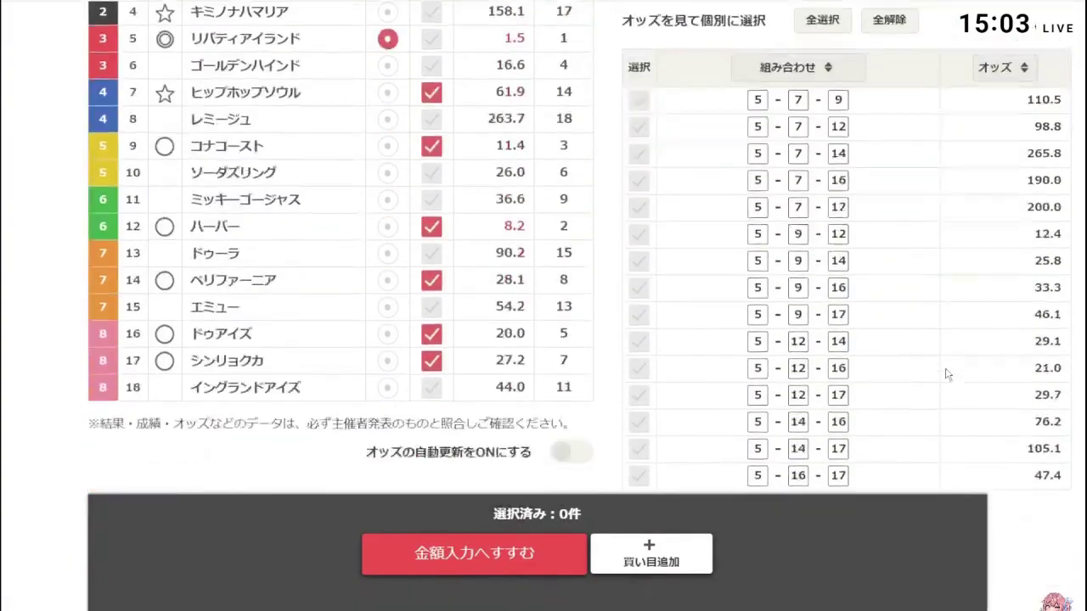
Step: Sort the 3連複 combinations with 相手 7, 9, 12, 14, 16 and 17 from lowest to highest odds
{"action": "scroll", "coordinate": [1007, 186], "scroll_direction": "up", "scroll_amount": 2}
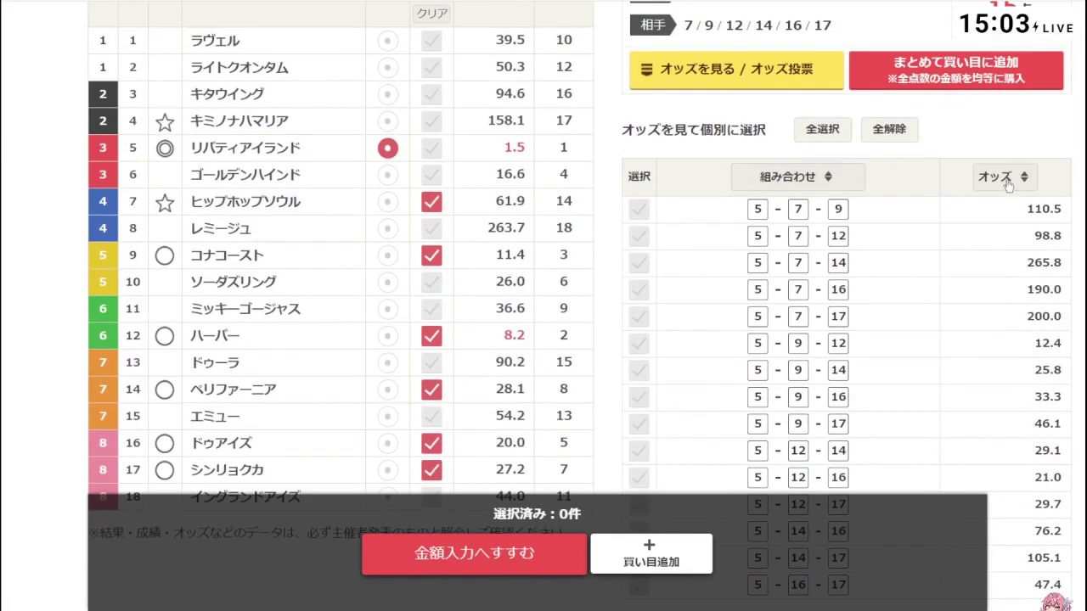
{"action": "left_click", "coordinate": [1008, 185]}
{"action": "scroll", "coordinate": [1002, 201], "scroll_direction": "down", "scroll_amount": 3}
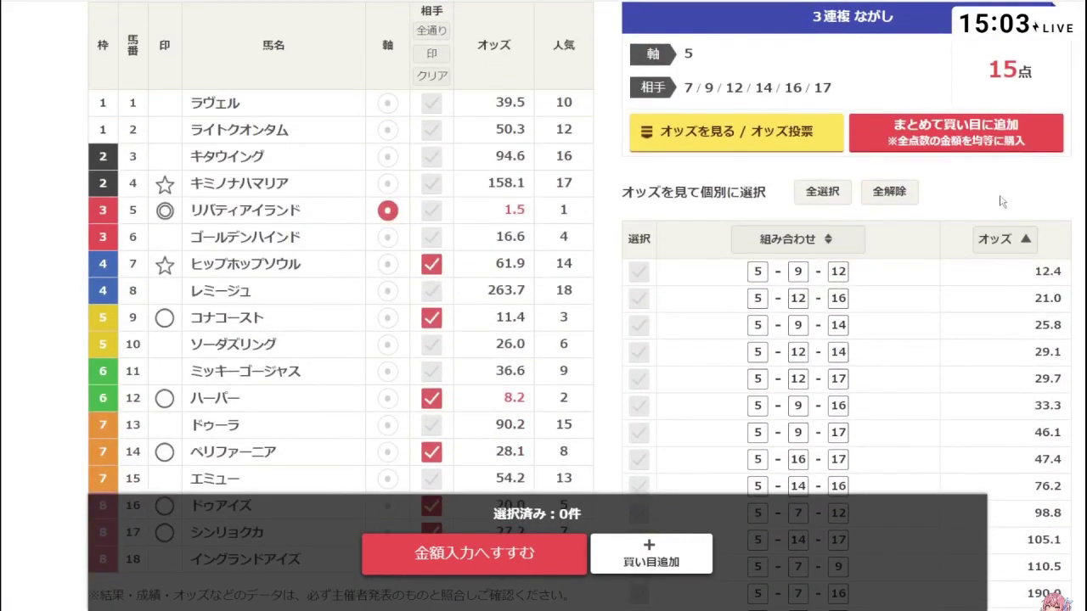
Step: Examine the sorted 3連複 odds against the marked horses and their 単勝 odds
{"action": "scroll", "coordinate": [993, 201], "scroll_direction": "up", "scroll_amount": 5}
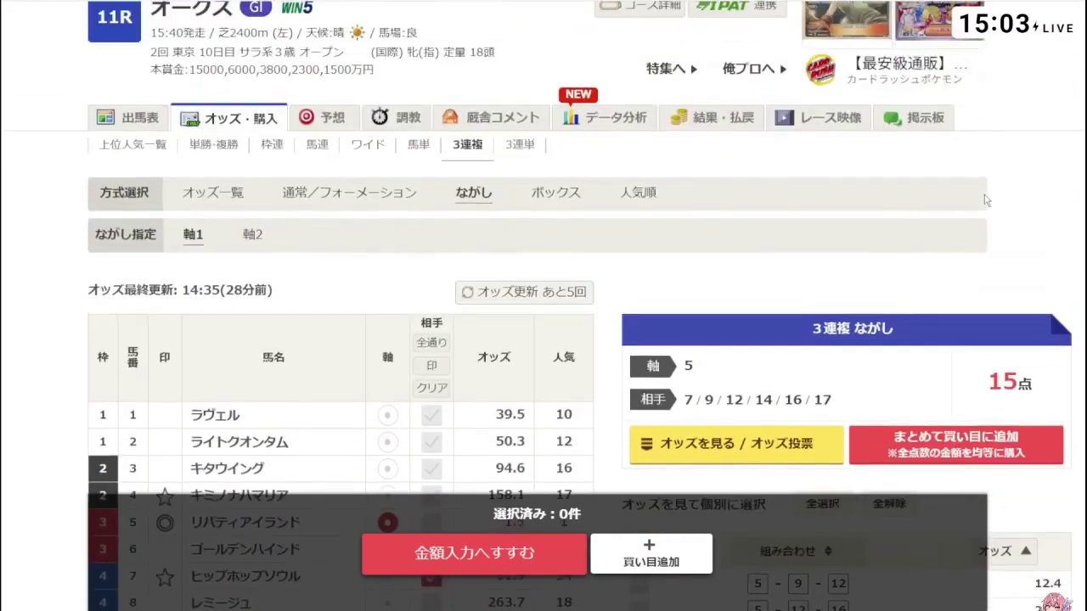
{"action": "scroll", "coordinate": [984, 200], "scroll_direction": "down", "scroll_amount": 3}
{"action": "scroll", "coordinate": [986, 201], "scroll_direction": "down", "scroll_amount": 3}
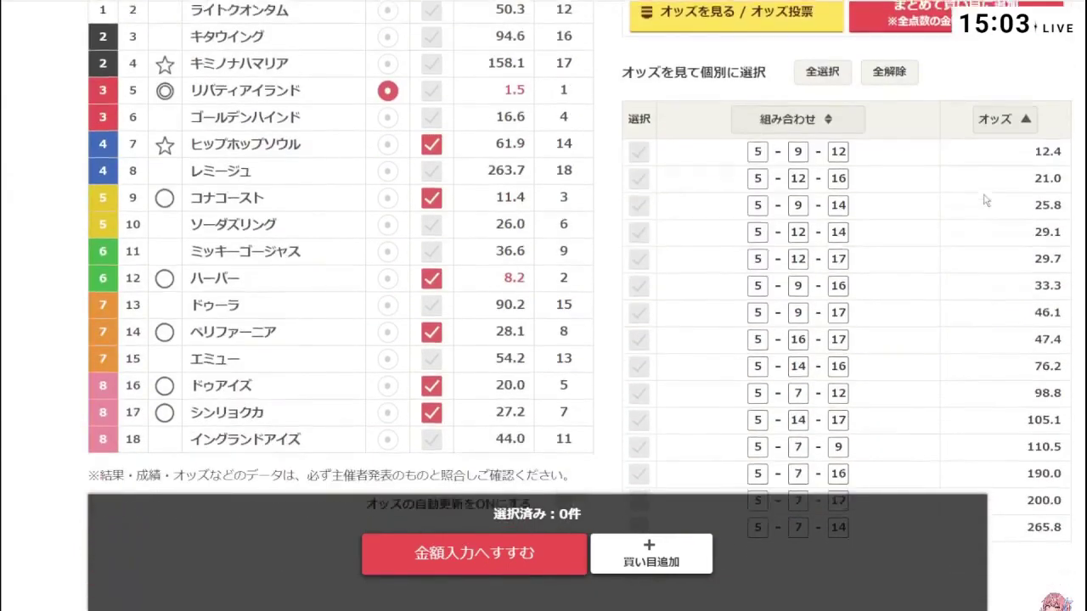
{"action": "scroll", "coordinate": [989, 204], "scroll_direction": "up", "scroll_amount": 2}
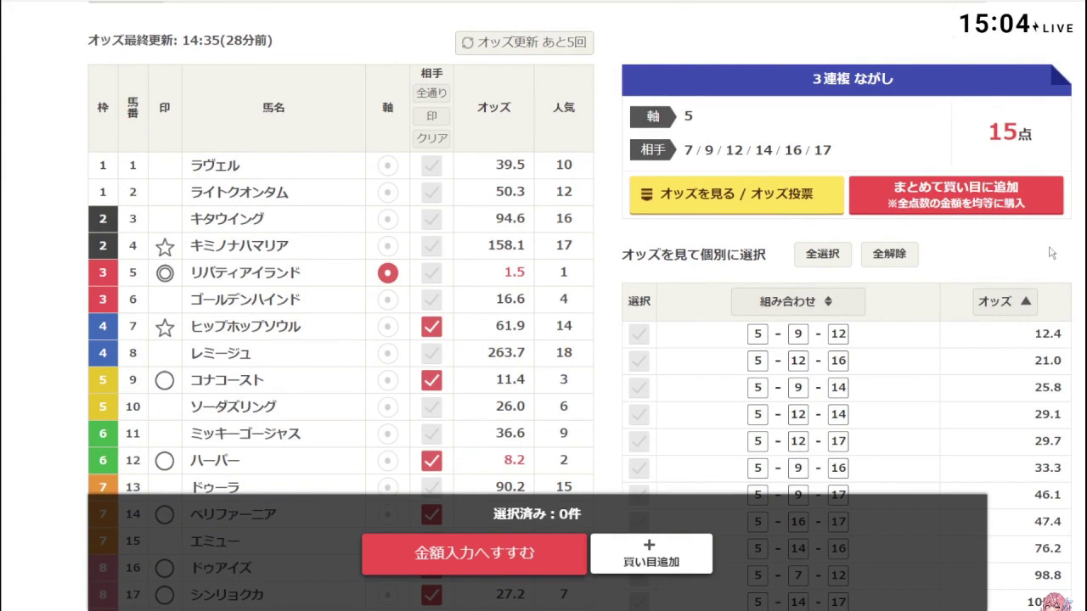
{"action": "scroll", "coordinate": [1051, 253], "scroll_direction": "down", "scroll_amount": 2}
{"action": "scroll", "coordinate": [1051, 253], "scroll_direction": "down", "scroll_amount": 1}
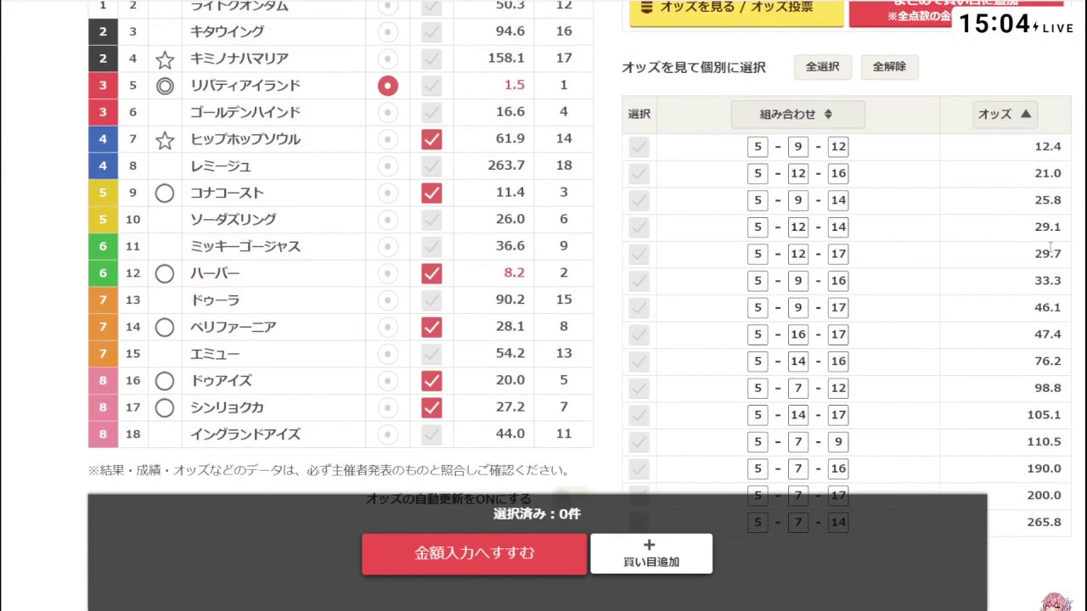
{"action": "scroll", "coordinate": [1051, 253], "scroll_direction": "up", "scroll_amount": 1}
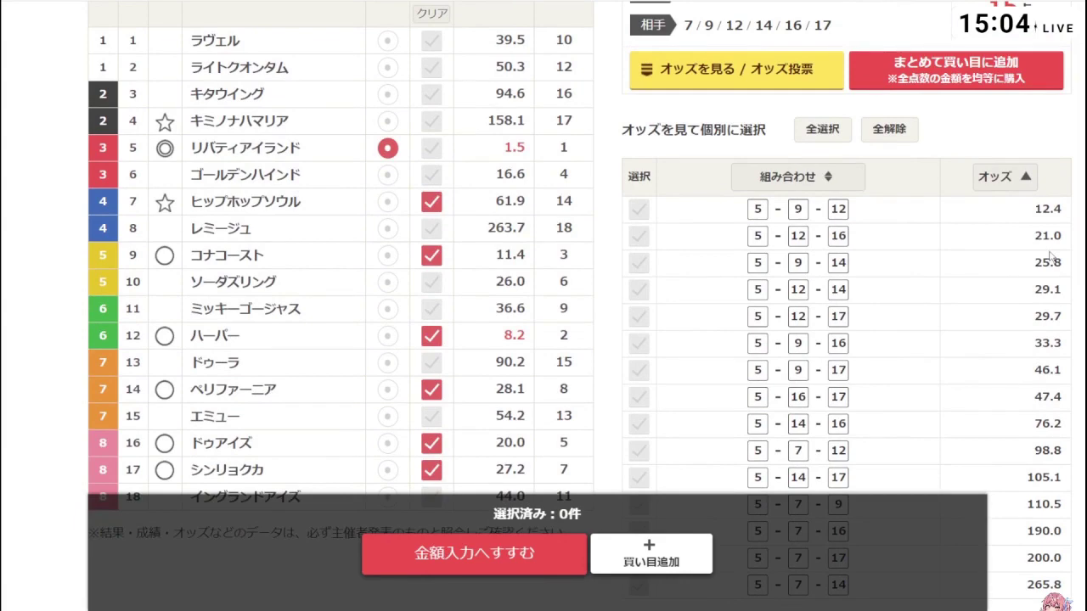
{"action": "scroll", "coordinate": [1051, 253], "scroll_direction": "up", "scroll_amount": 1}
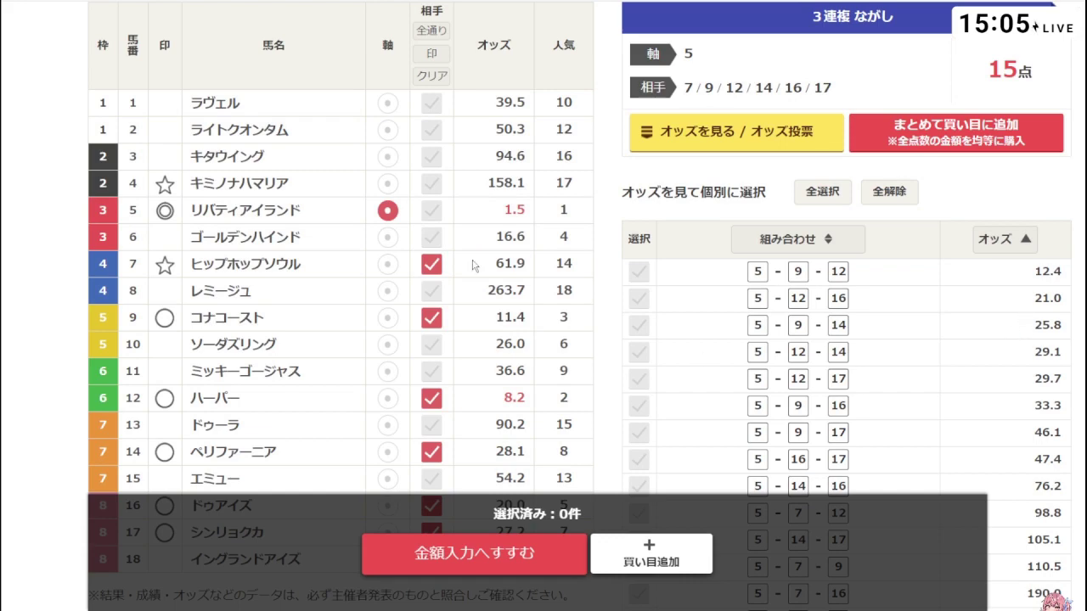
Step: Remove horse 7 from the 相手 and display the 3連複 odds for the remaining selection
{"action": "left_click", "coordinate": [431, 274]}
{"action": "scroll", "coordinate": [432, 273], "scroll_direction": "down", "scroll_amount": 3}
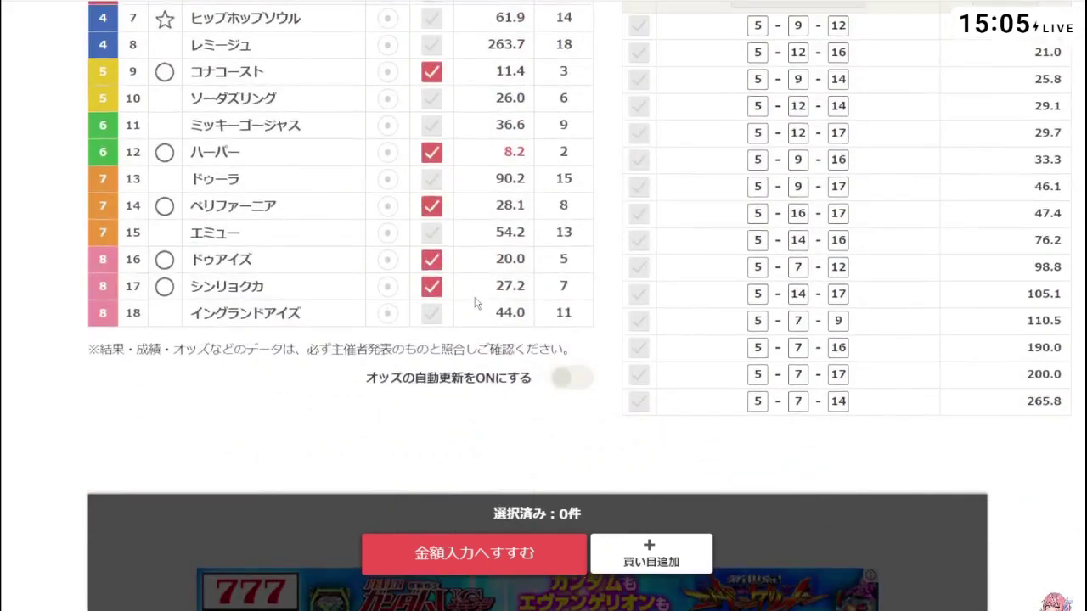
{"action": "scroll", "coordinate": [476, 303], "scroll_direction": "up", "scroll_amount": 5}
{"action": "scroll", "coordinate": [475, 303], "scroll_direction": "down", "scroll_amount": 3}
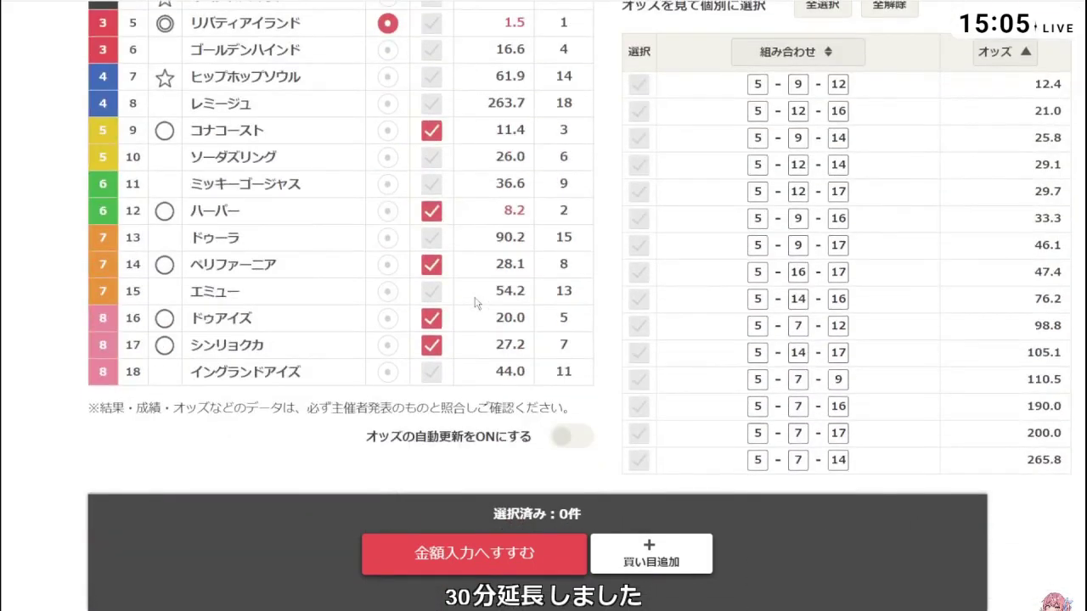
{"action": "scroll", "coordinate": [475, 304], "scroll_direction": "up", "scroll_amount": 3}
{"action": "scroll", "coordinate": [857, 222], "scroll_direction": "down", "scroll_amount": 3}
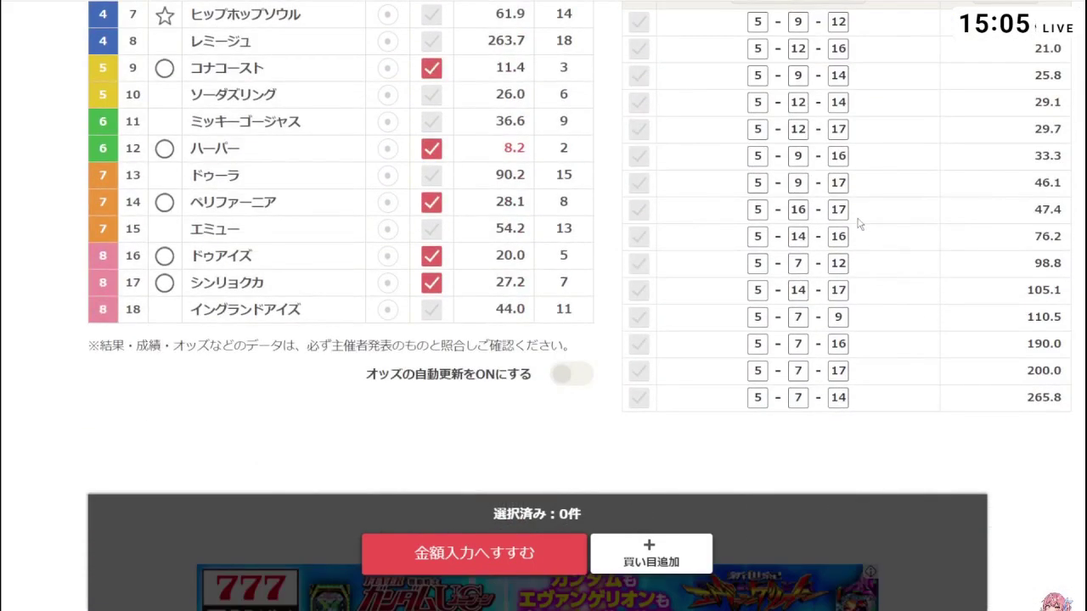
{"action": "scroll", "coordinate": [858, 223], "scroll_direction": "up", "scroll_amount": 2}
{"action": "left_click", "coordinate": [798, 177]}
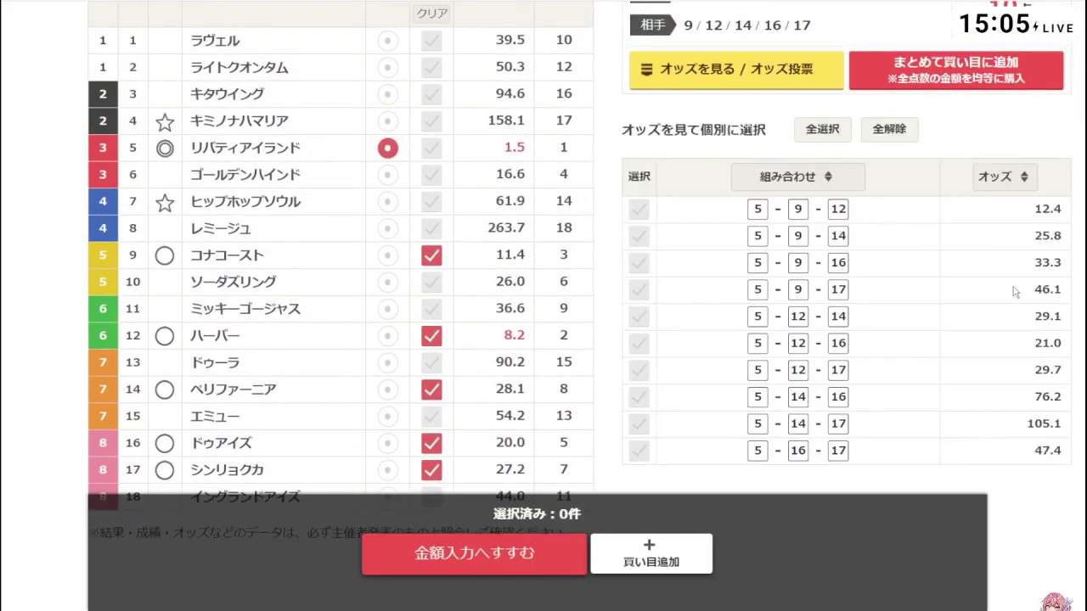
Step: Sort the 3連複 combinations with 相手 9, 12, 14, 16 and 17 from lowest to highest odds
{"action": "left_click", "coordinate": [1001, 178]}
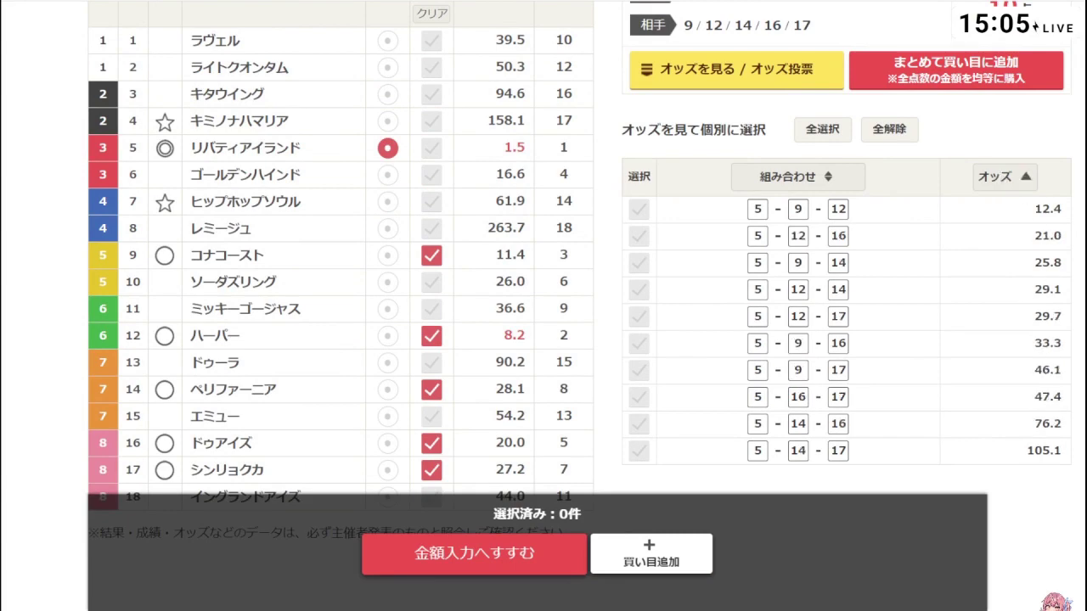
{"action": "scroll", "coordinate": [1056, 416], "scroll_direction": "up", "scroll_amount": 1}
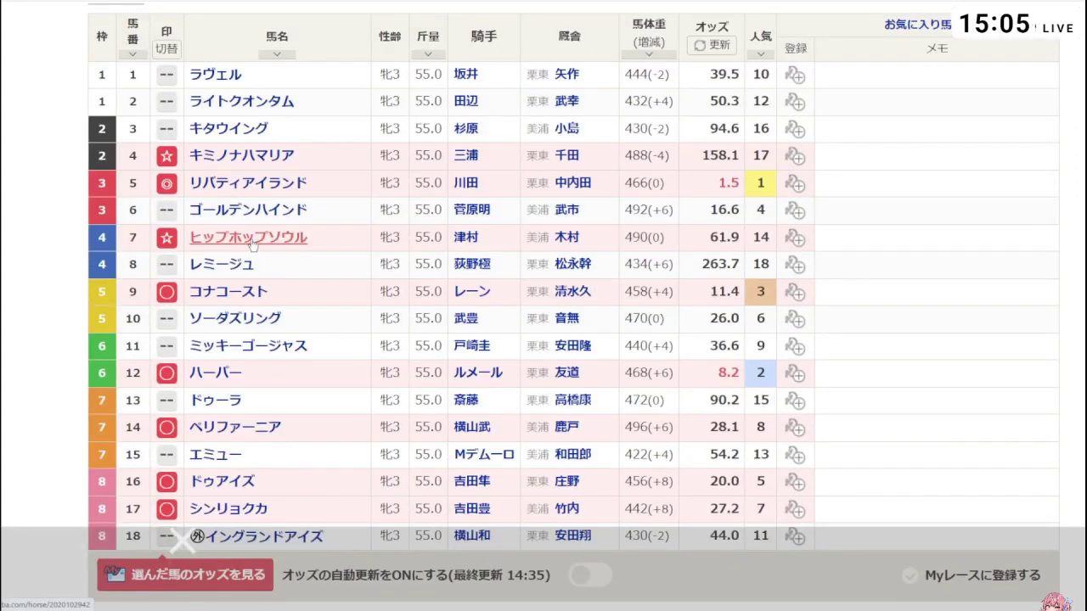
Step: Open the page of horse 7, ヒップホップソウル, from the 出馬表 and examine its profile, pedigree and past race results
{"action": "left_click", "coordinate": [249, 242]}
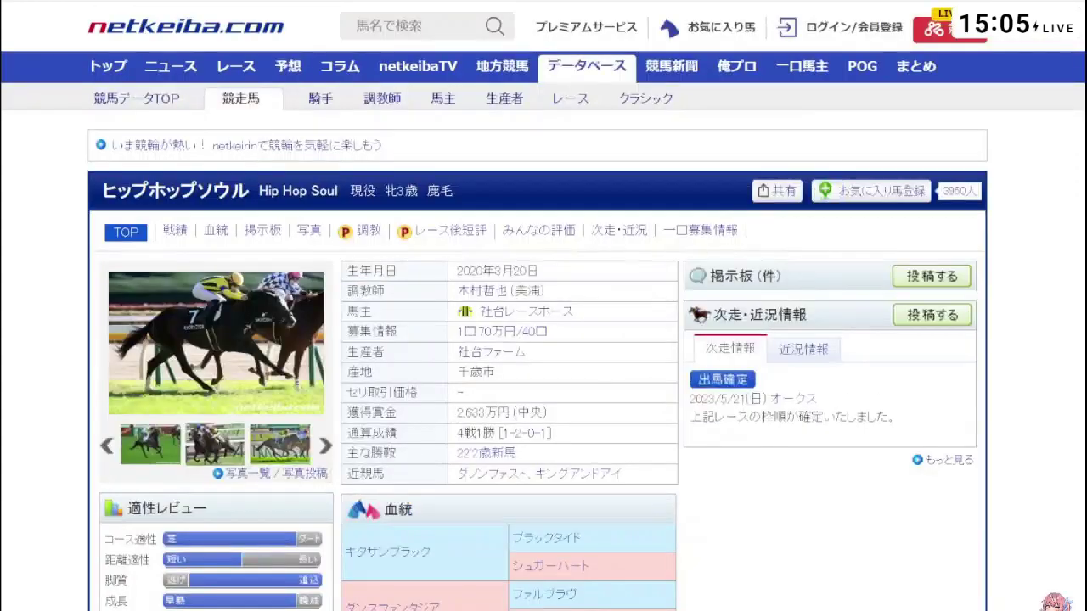
{"action": "scroll", "coordinate": [518, 476], "scroll_direction": "down", "scroll_amount": 3}
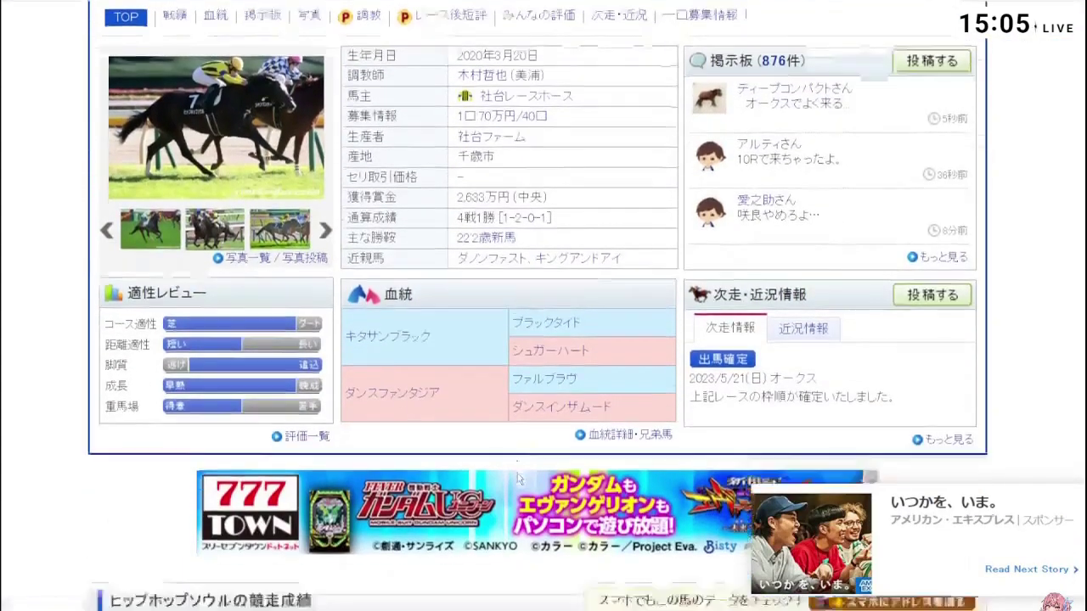
{"action": "scroll", "coordinate": [518, 480], "scroll_direction": "down", "scroll_amount": 3}
{"action": "scroll", "coordinate": [520, 476], "scroll_direction": "up", "scroll_amount": 2}
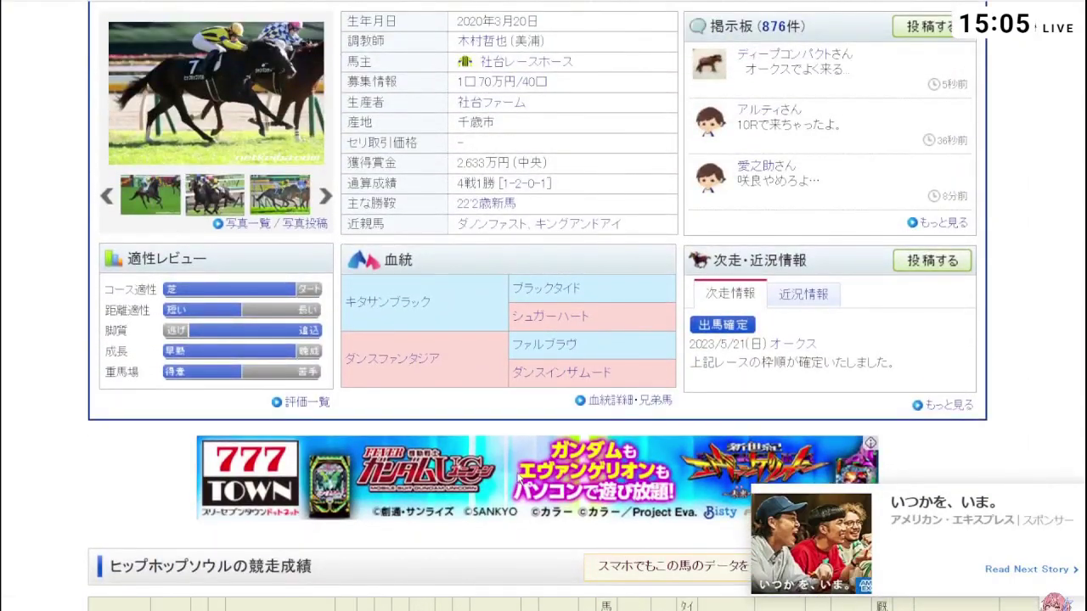
{"action": "scroll", "coordinate": [517, 477], "scroll_direction": "down", "scroll_amount": 4}
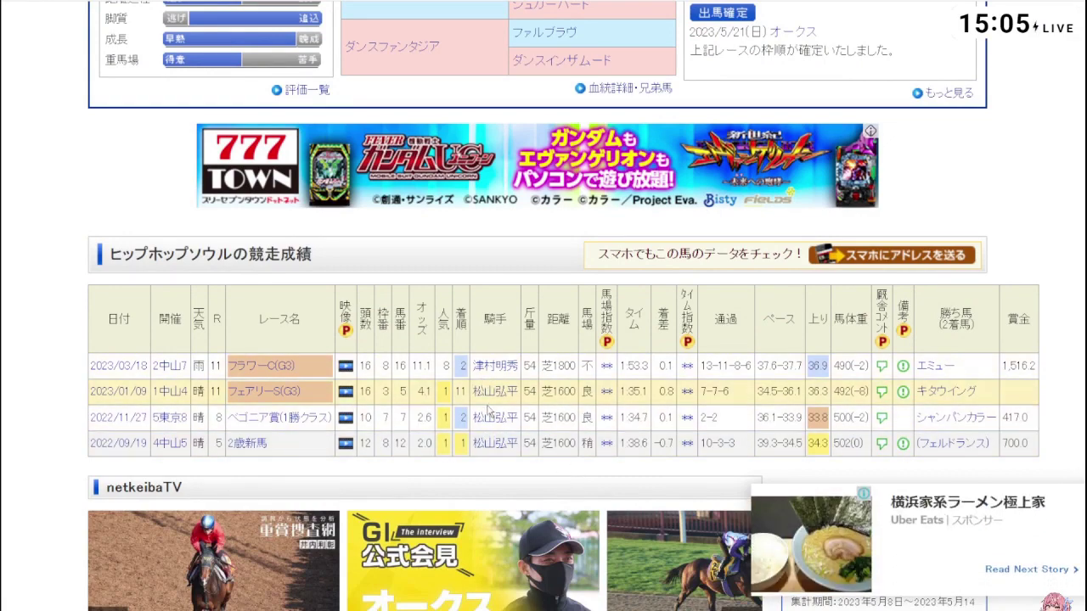
{"action": "scroll", "coordinate": [493, 404], "scroll_direction": "up", "scroll_amount": 3}
{"action": "scroll", "coordinate": [500, 422], "scroll_direction": "up", "scroll_amount": 2}
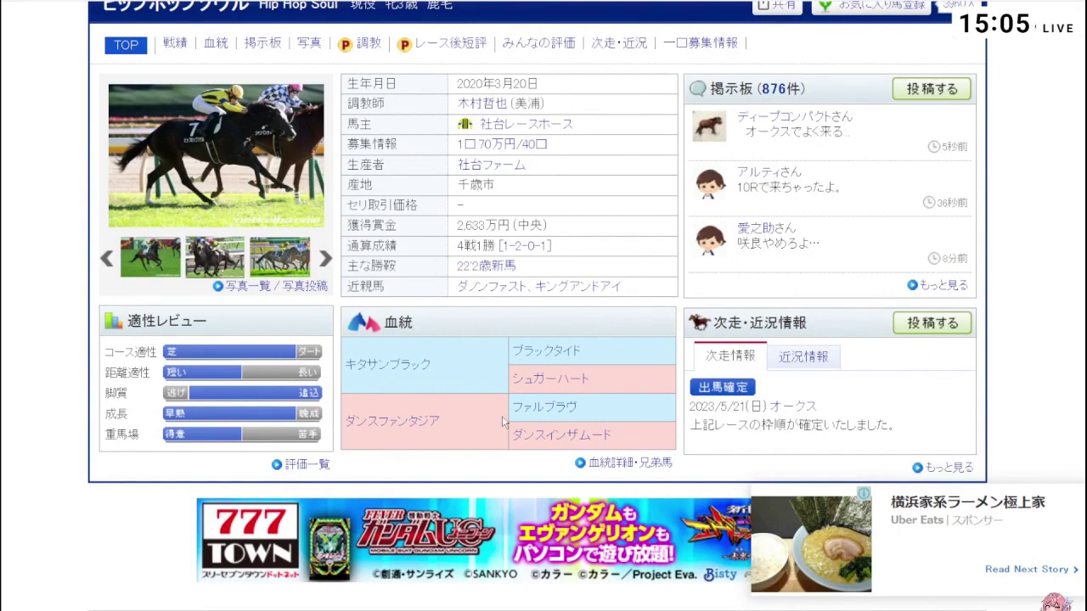
{"action": "scroll", "coordinate": [503, 422], "scroll_direction": "down", "scroll_amount": 3}
{"action": "scroll", "coordinate": [504, 422], "scroll_direction": "down", "scroll_amount": 2}
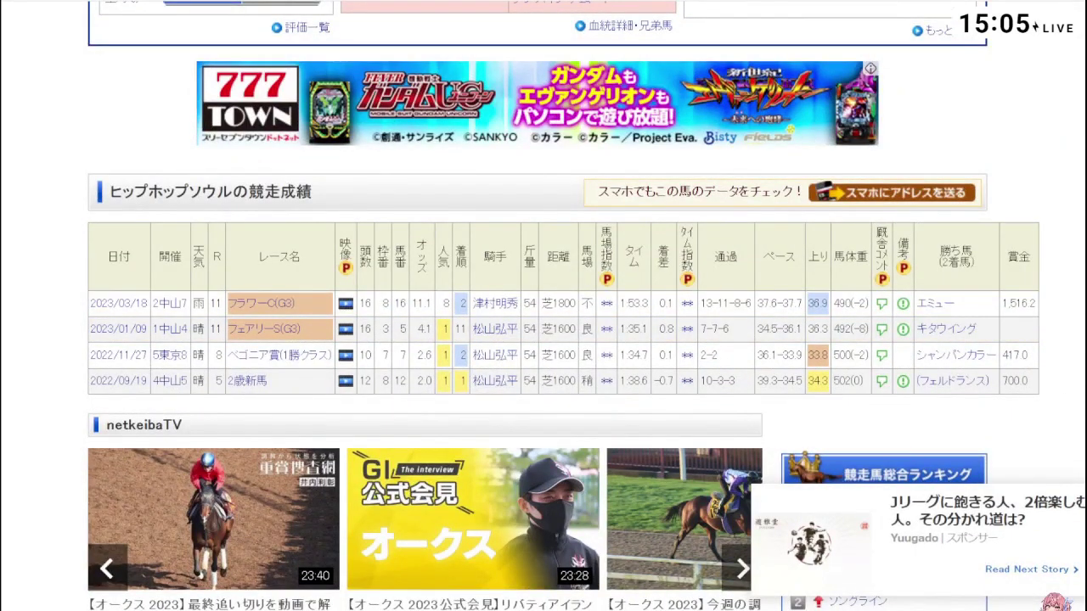
Step: Recheck ヒップホップソウル's results and profile and return to the 3連複 ながし odds page
{"action": "key", "text": "alt+Left"}
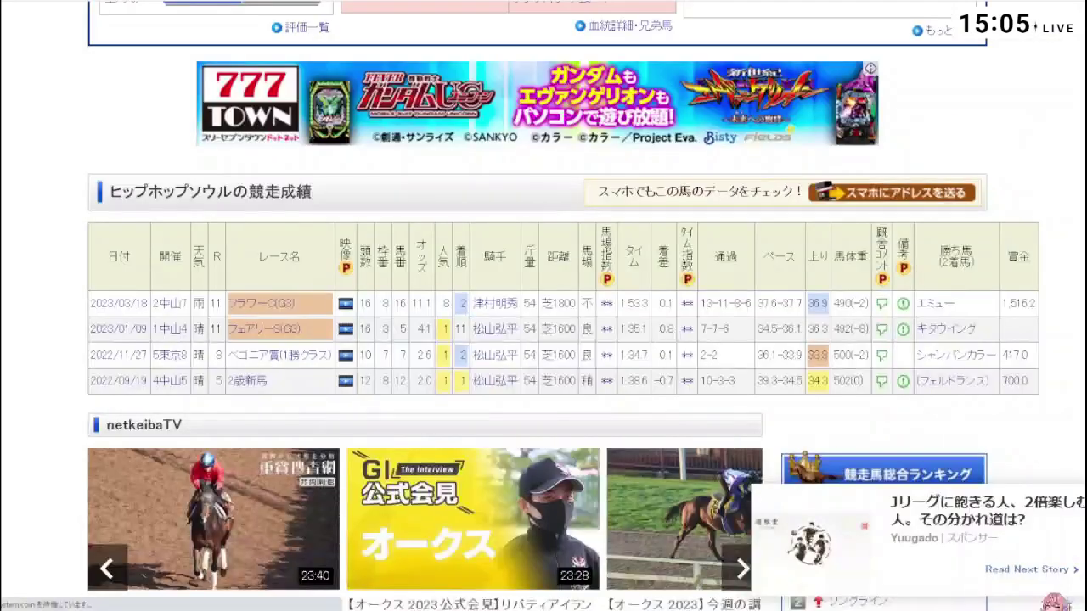
{"action": "key", "text": "alt+Right"}
{"action": "scroll", "coordinate": [294, 19], "scroll_direction": "up", "scroll_amount": 2}
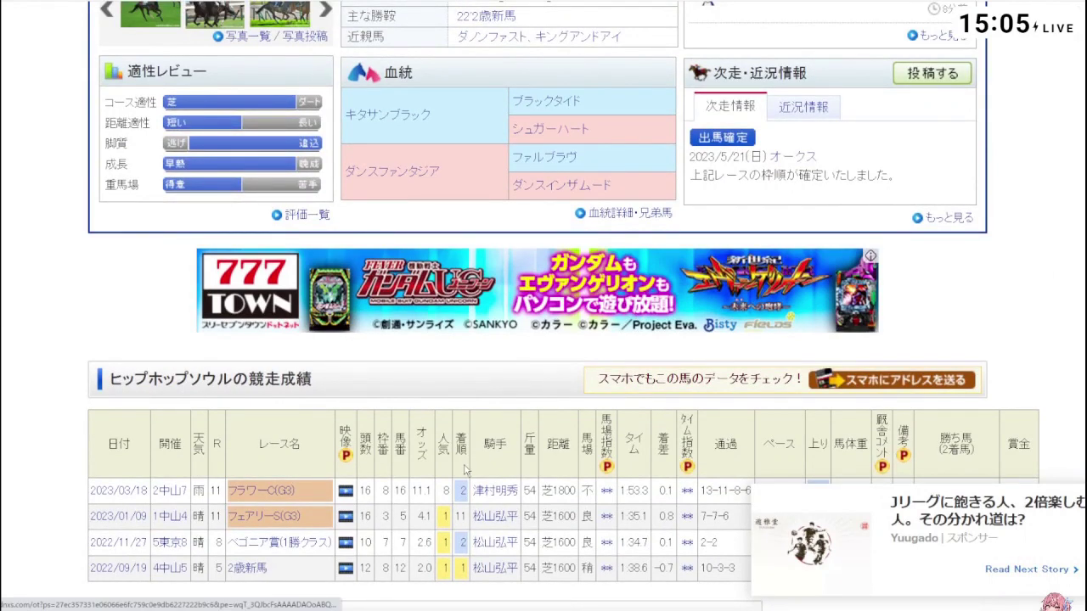
{"action": "scroll", "coordinate": [461, 482], "scroll_direction": "up", "scroll_amount": 3}
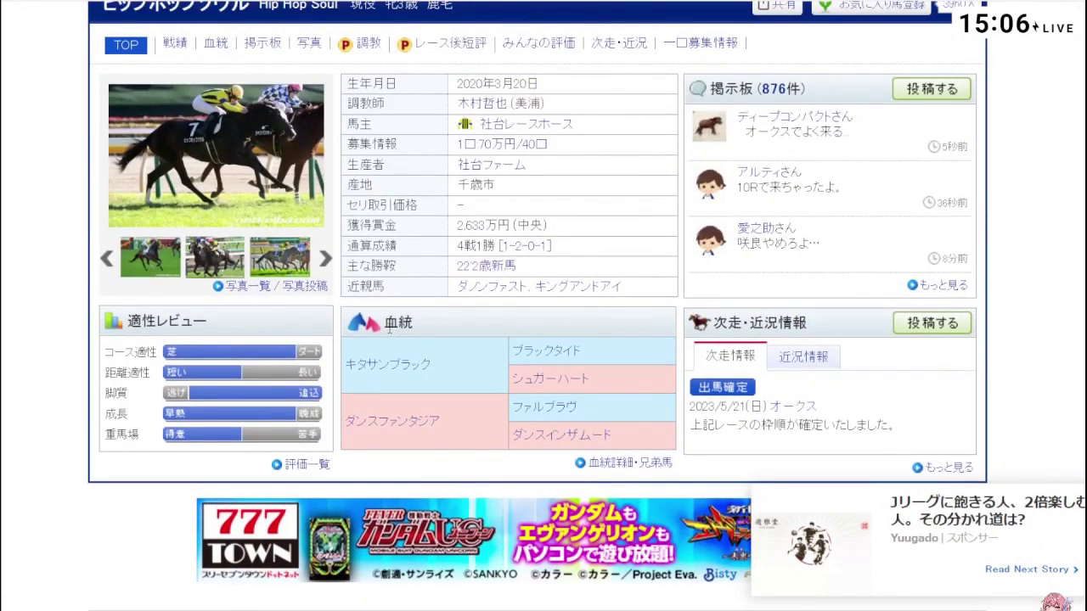
{"action": "key", "text": "ctrl+Tab"}
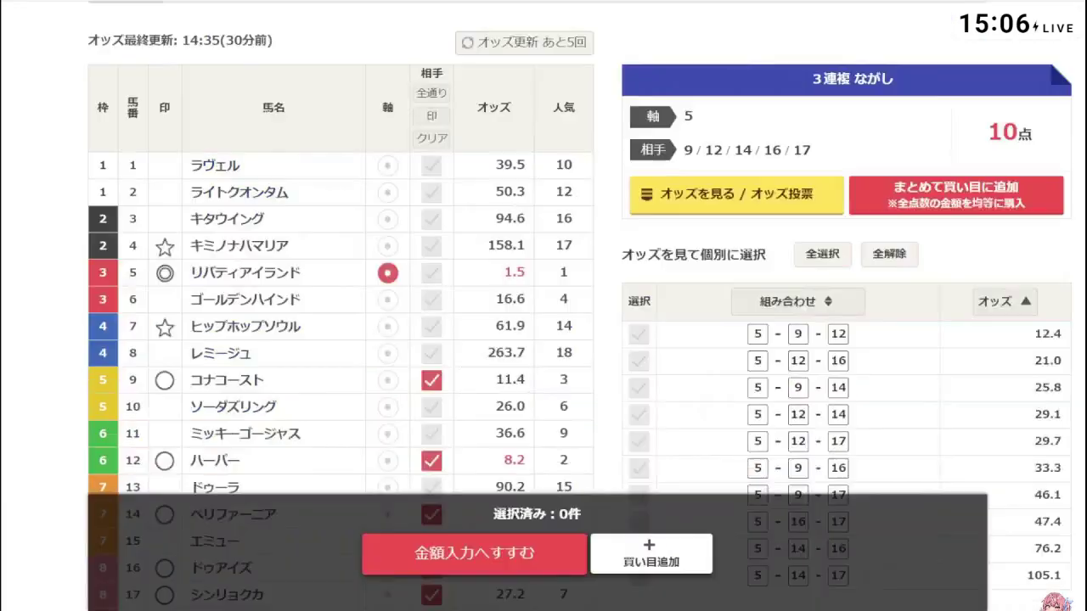
Step: Review the selected horses against the sorted 3連複 odds and highlight the 5-9-12 combination
{"action": "scroll", "coordinate": [357, 408], "scroll_direction": "down", "scroll_amount": 1}
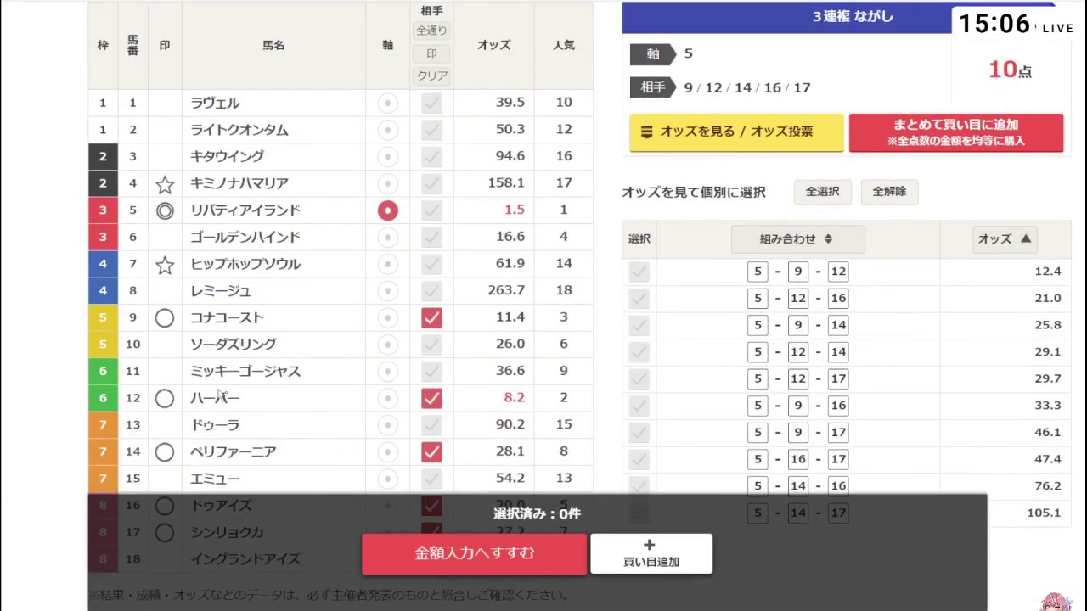
{"action": "scroll", "coordinate": [219, 395], "scroll_direction": "down", "scroll_amount": 1}
{"action": "scroll", "coordinate": [219, 395], "scroll_direction": "up", "scroll_amount": 2}
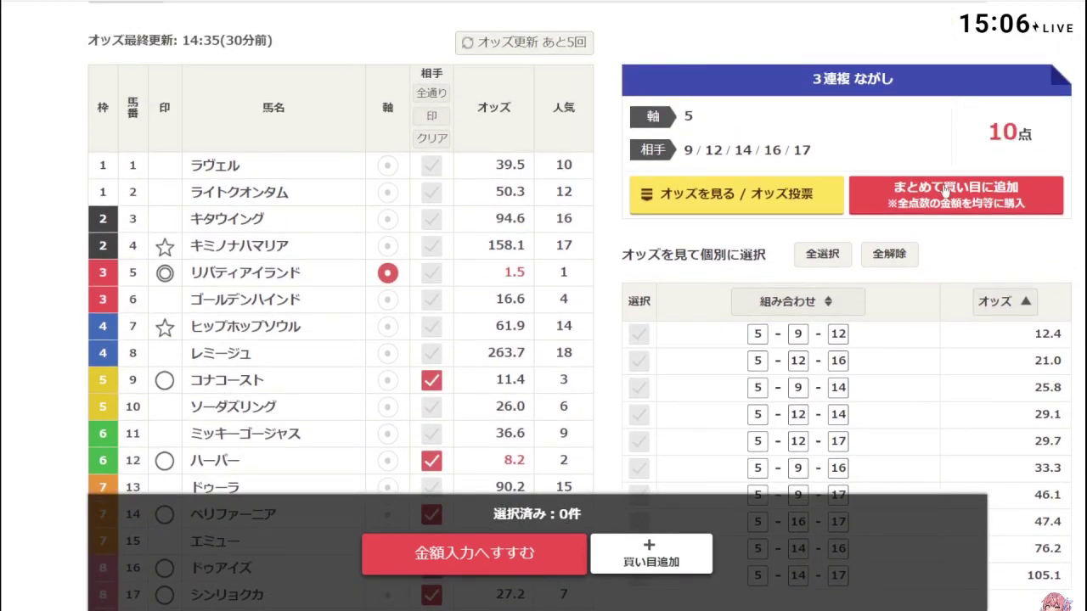
{"action": "scroll", "coordinate": [1022, 376], "scroll_direction": "down", "scroll_amount": 2}
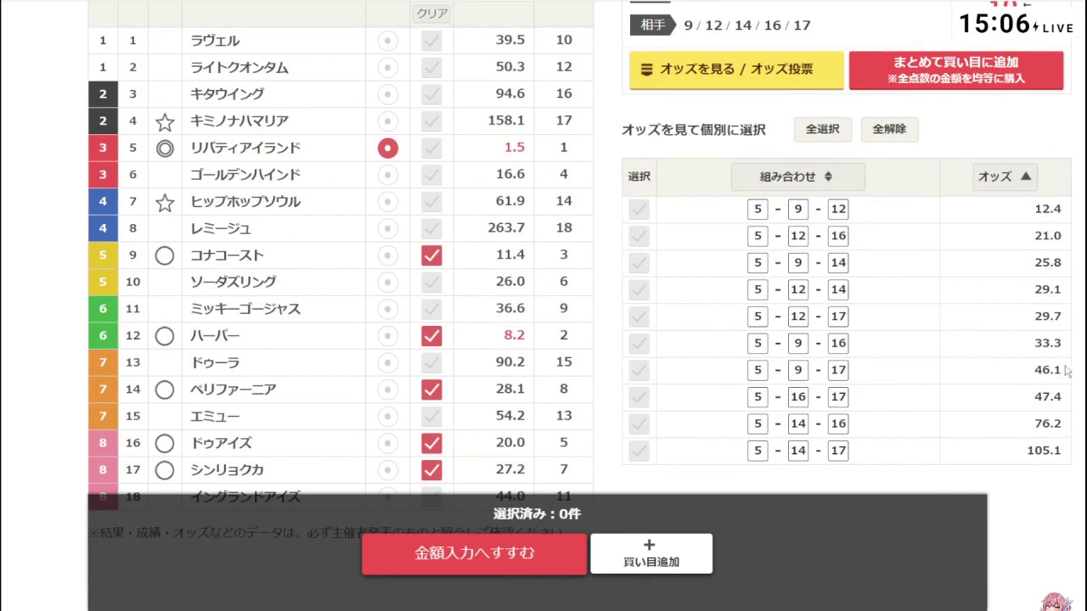
{"action": "left_click_drag", "start_coordinate": [1040, 222], "coordinate": [1072, 449]}
{"action": "left_click", "coordinate": [1057, 231]}
{"action": "left_click_drag", "start_coordinate": [878, 213], "coordinate": [709, 209]}
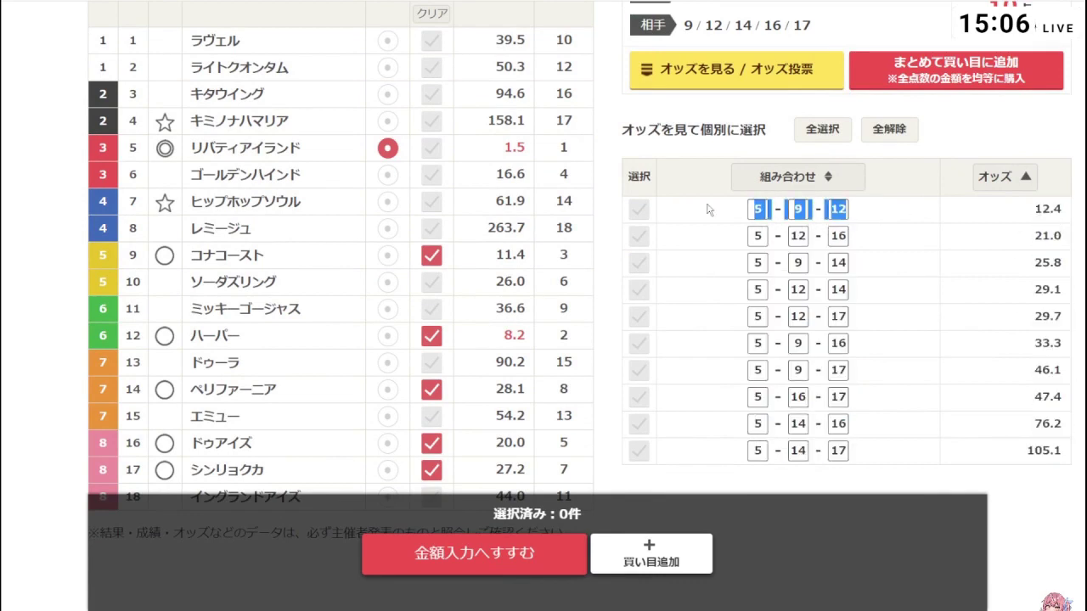
Step: Highlight and examine the odds of the 5-12-16 combination and the row below it
{"action": "left_click_drag", "start_coordinate": [1033, 236], "coordinate": [1076, 248]}
{"action": "left_click", "coordinate": [1064, 239]}
{"action": "left_click", "coordinate": [1056, 241]}
{"action": "double_click", "coordinate": [1053, 240]}
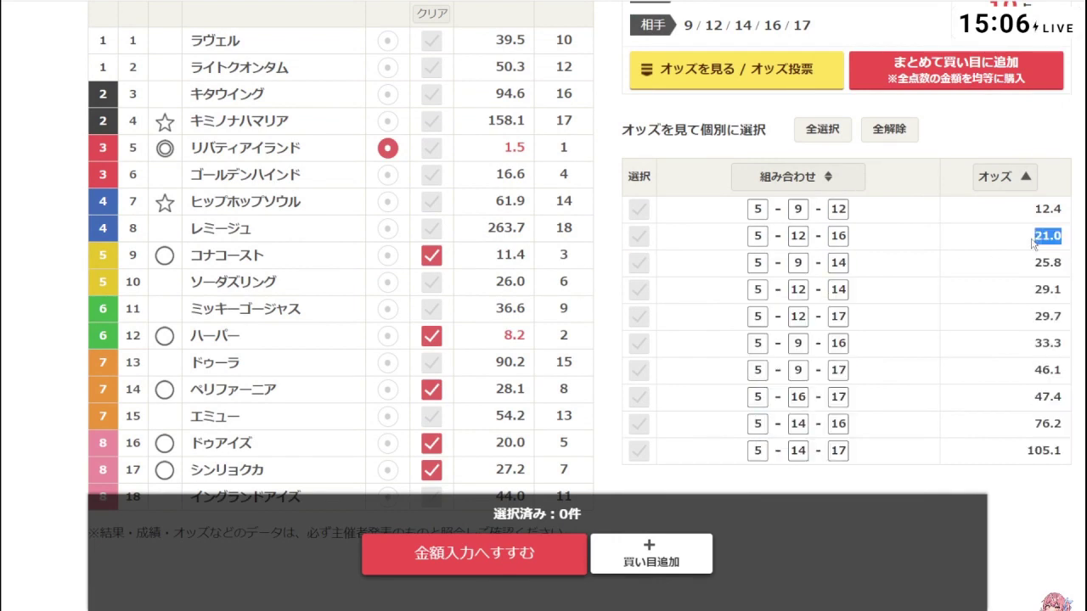
{"action": "left_click", "coordinate": [1069, 245]}
{"action": "left_click_drag", "start_coordinate": [1032, 237], "coordinate": [1053, 262]}
{"action": "left_click", "coordinate": [1055, 293]}
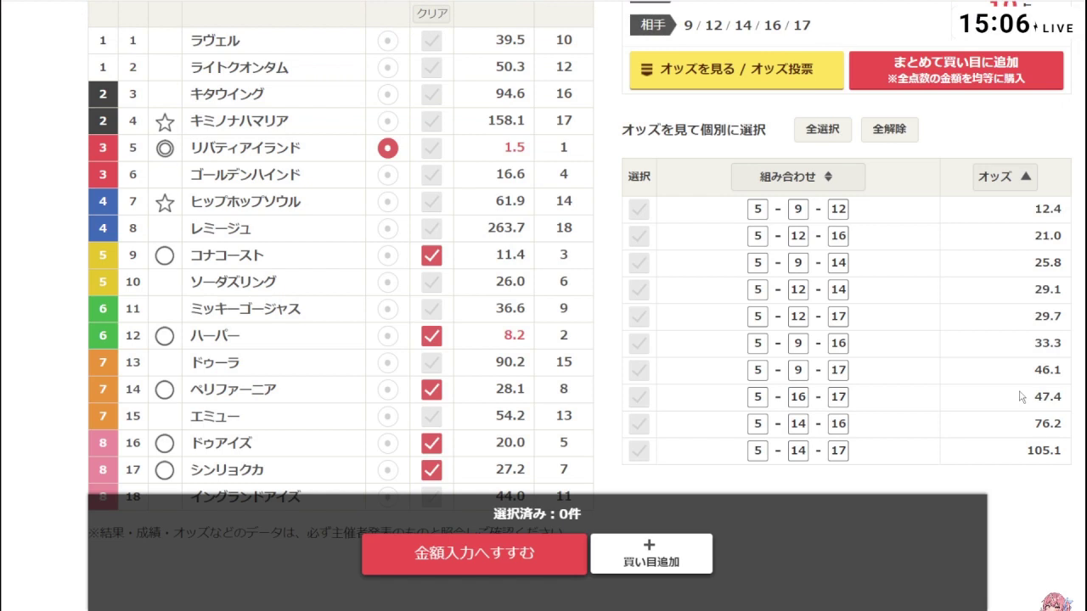
Step: Compare the 単勝 odds and 人気 of the checked 相手 horses with the sorted 3連複 odds
{"action": "scroll", "coordinate": [1021, 397], "scroll_direction": "up", "scroll_amount": 1}
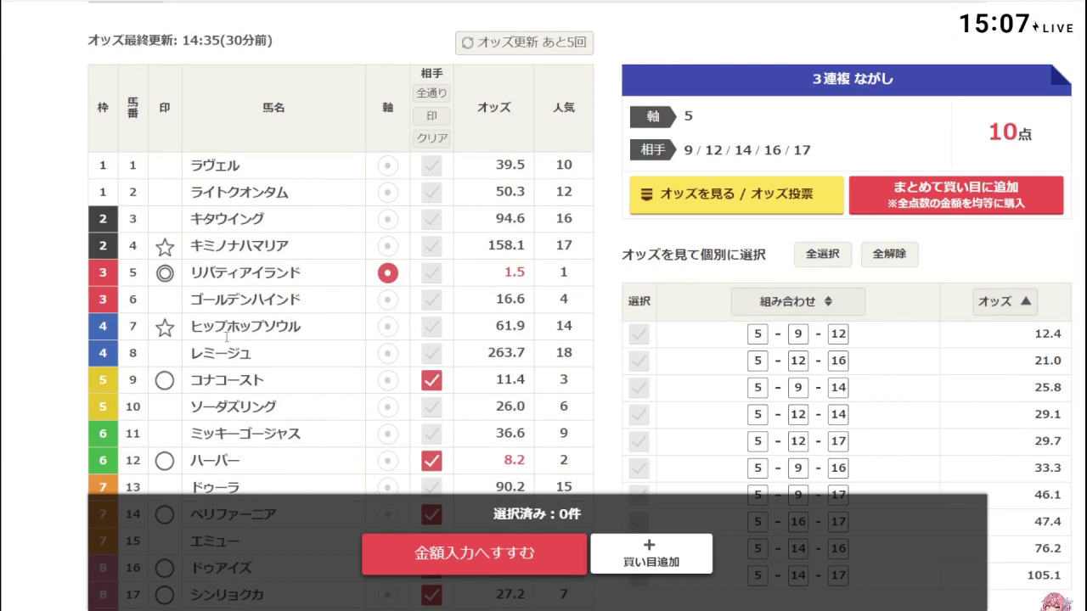
{"action": "scroll", "coordinate": [244, 344], "scroll_direction": "down", "scroll_amount": 1}
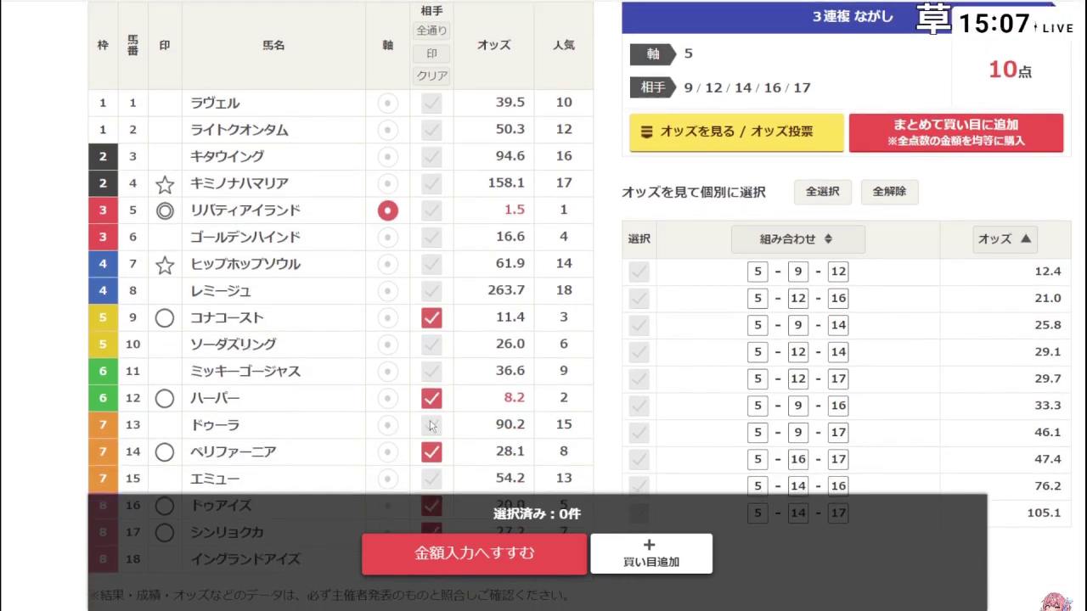
{"action": "scroll", "coordinate": [431, 425], "scroll_direction": "down", "scroll_amount": 1}
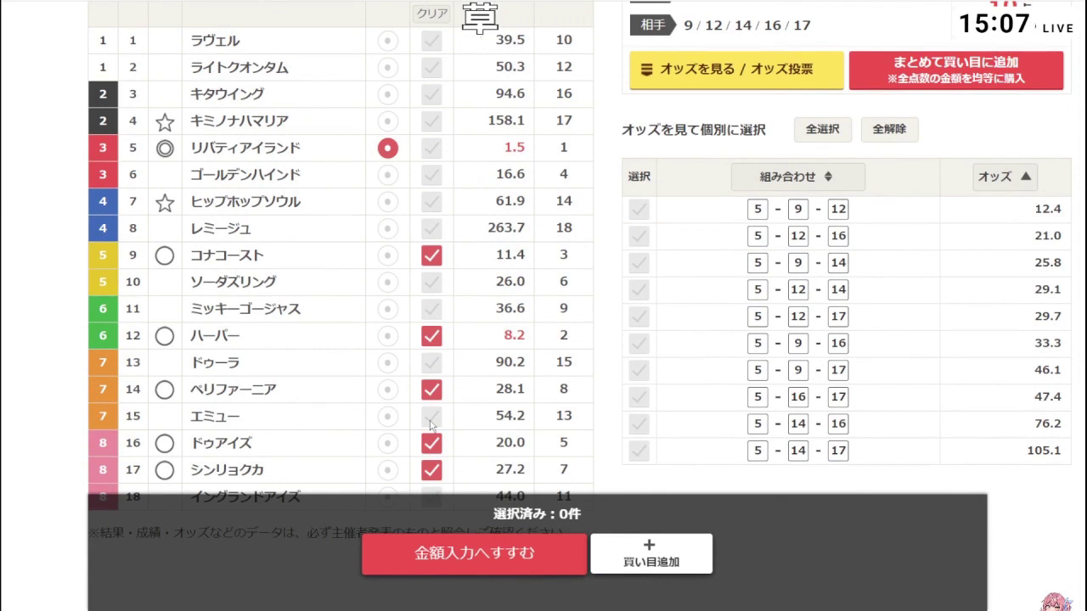
{"action": "scroll", "coordinate": [431, 426], "scroll_direction": "up", "scroll_amount": 1}
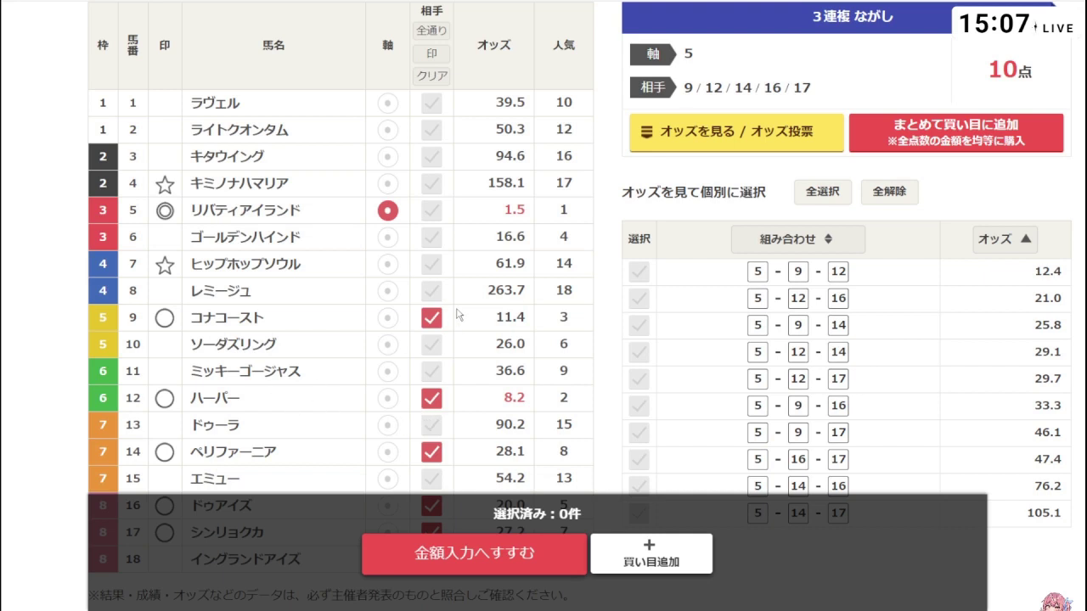
{"action": "left_click_drag", "start_coordinate": [552, 270], "coordinate": [582, 274]}
{"action": "left_click", "coordinate": [516, 272]}
{"action": "scroll", "coordinate": [1020, 301], "scroll_direction": "down", "scroll_amount": 2}
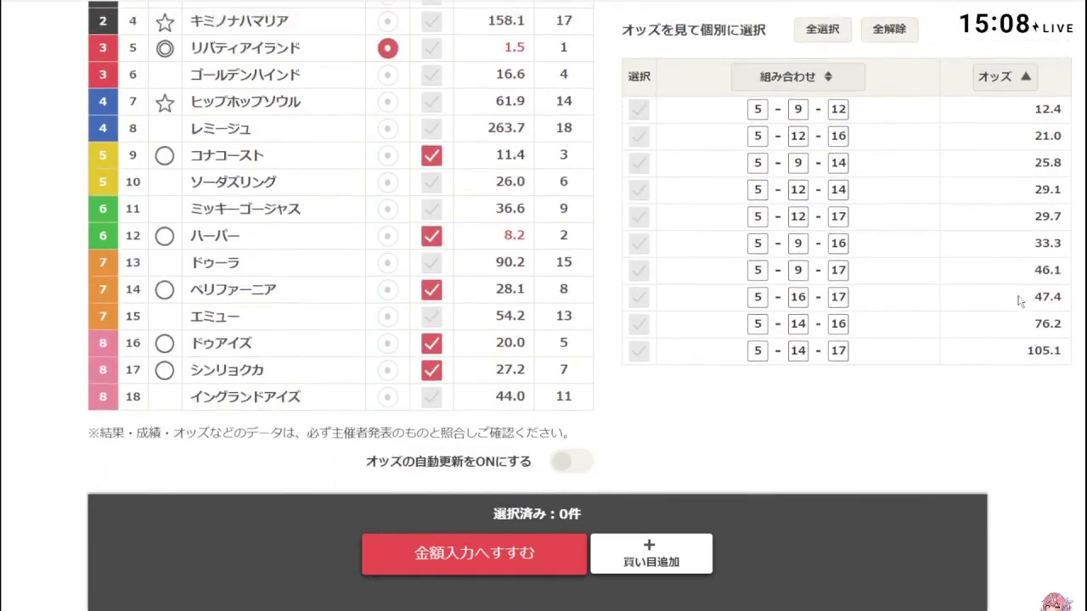
{"action": "scroll", "coordinate": [1019, 301], "scroll_direction": "up", "scroll_amount": 3}
{"action": "scroll", "coordinate": [988, 383], "scroll_direction": "down", "scroll_amount": 2}
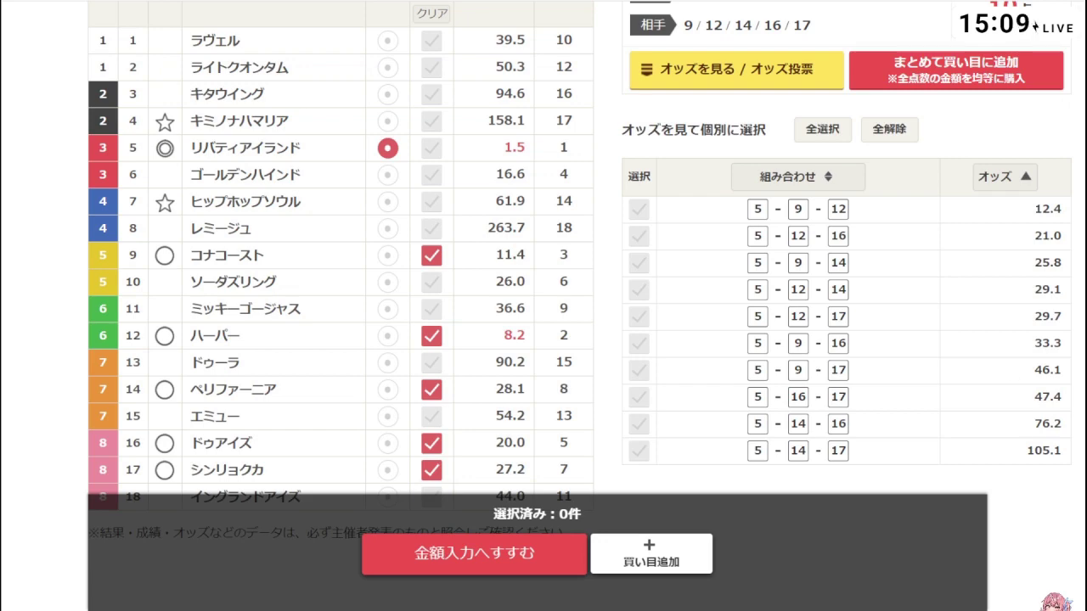
Step: Check the オークス race details and ながし settings against the horse list and the 3連複 odds
{"action": "scroll", "coordinate": [528, 225], "scroll_direction": "up", "scroll_amount": 3}
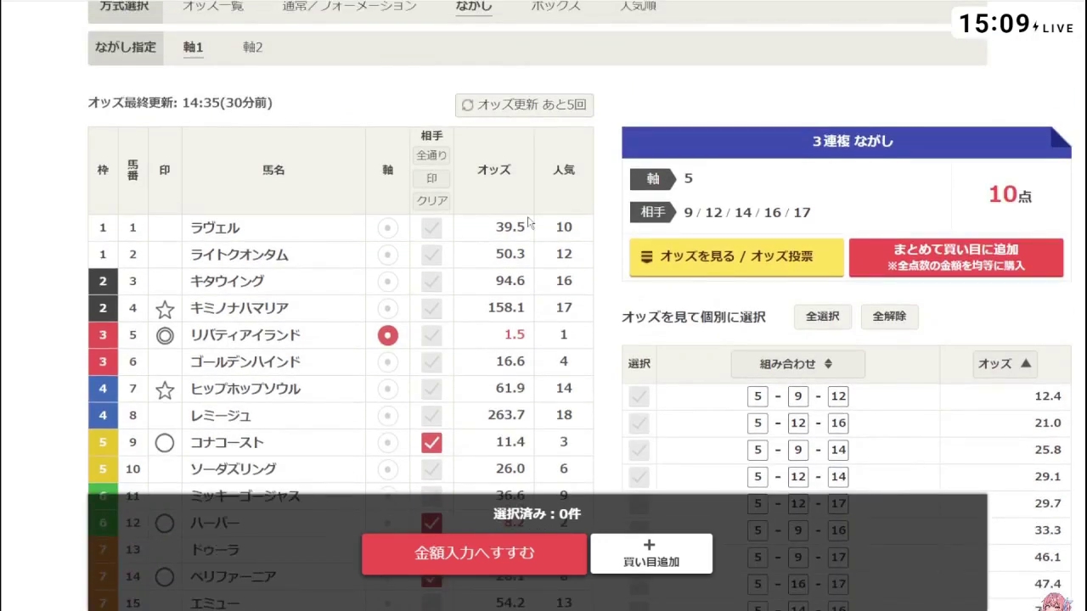
{"action": "scroll", "coordinate": [528, 224], "scroll_direction": "down", "scroll_amount": 2}
{"action": "scroll", "coordinate": [688, 357], "scroll_direction": "down", "scroll_amount": 2}
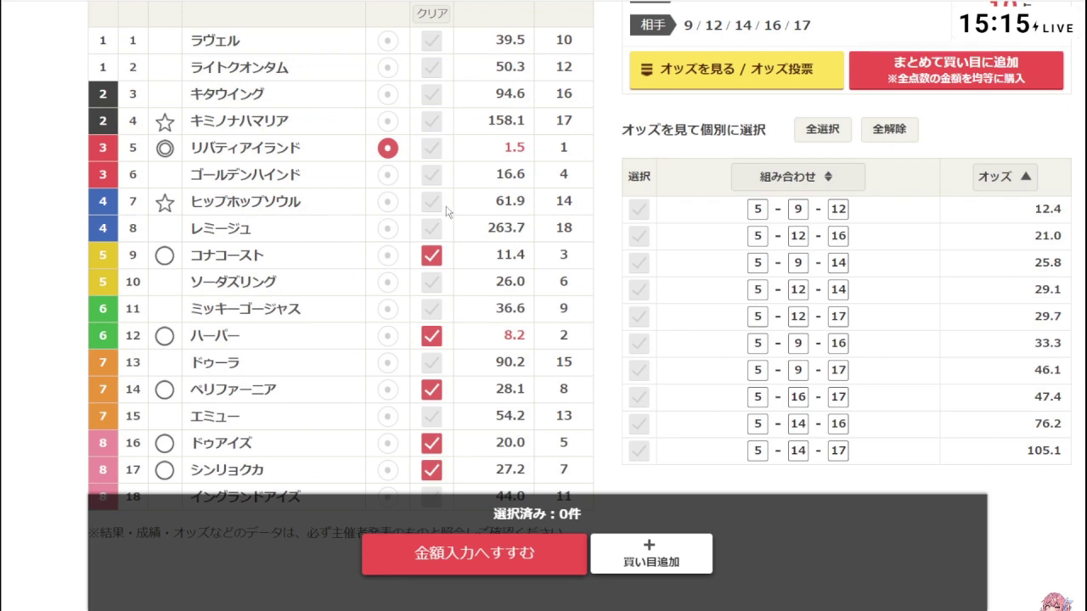
{"action": "scroll", "coordinate": [447, 212], "scroll_direction": "up", "scroll_amount": 5}
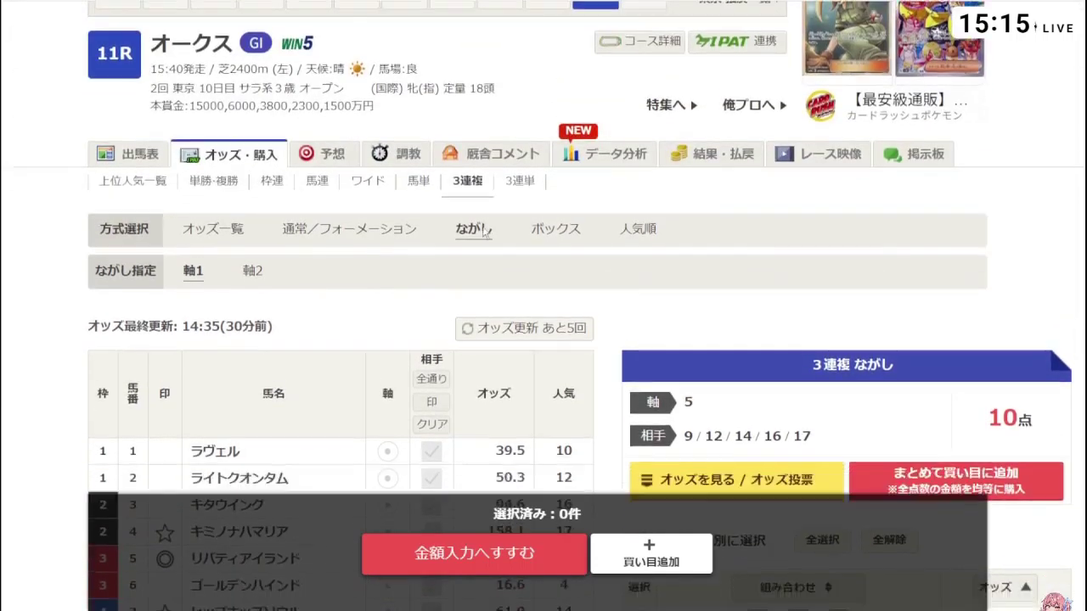
{"action": "scroll", "coordinate": [484, 229], "scroll_direction": "down", "scroll_amount": 2}
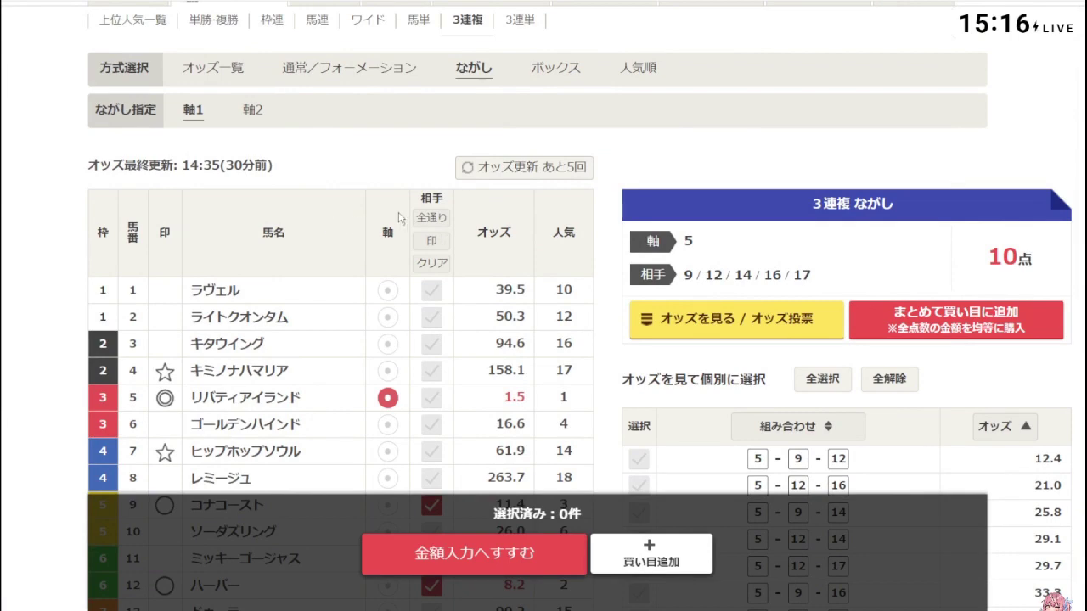
{"action": "scroll", "coordinate": [401, 220], "scroll_direction": "down", "scroll_amount": 3}
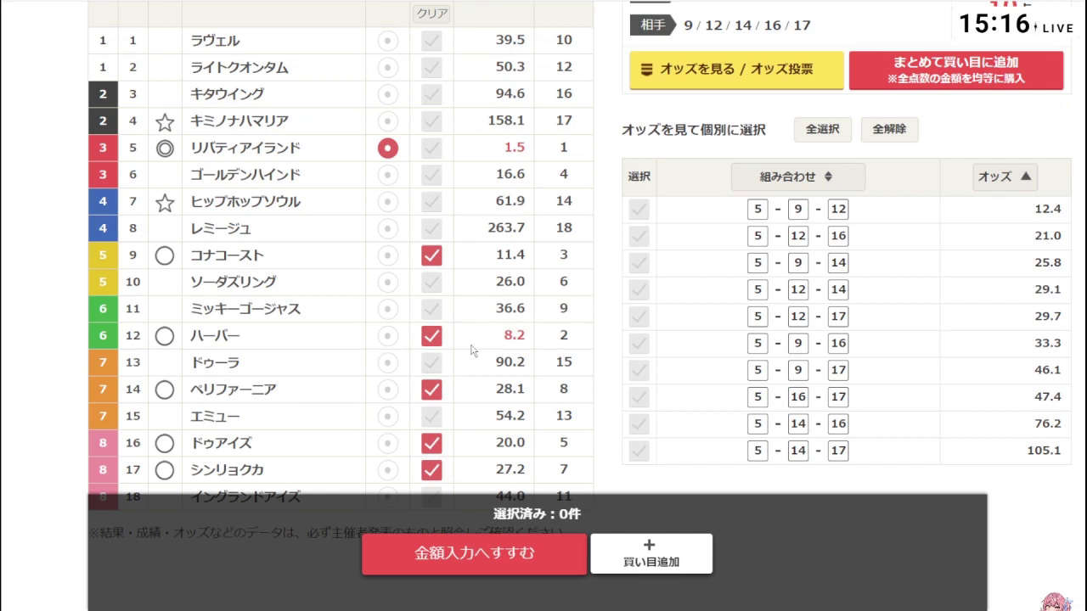
Step: Put the 3連複 list back in combination order and look over the combinations and the 軸 and 相手 selection
{"action": "scroll", "coordinate": [794, 180], "scroll_direction": "up", "scroll_amount": 1}
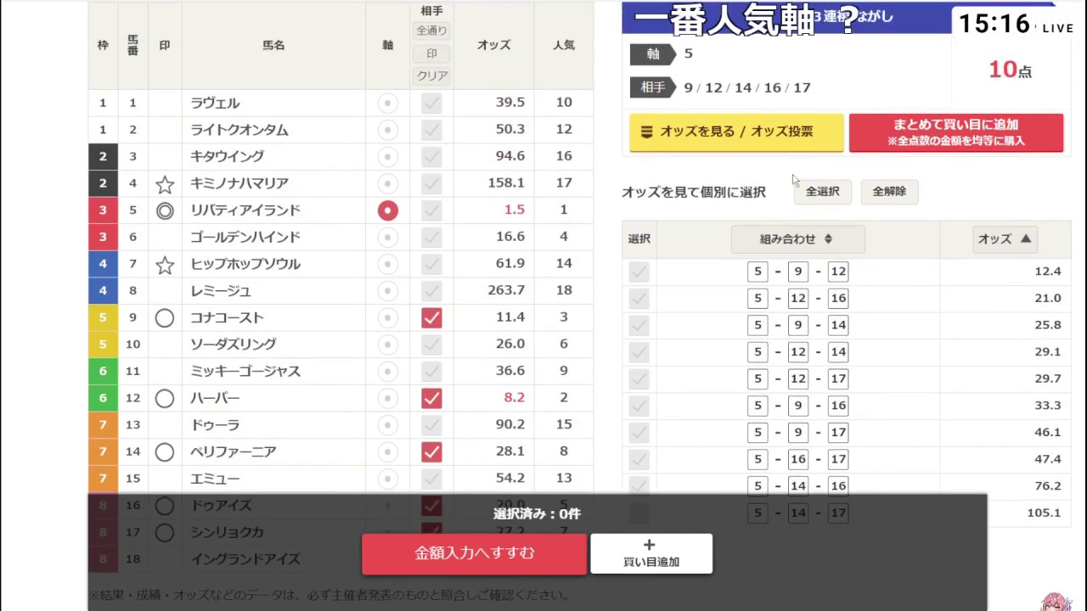
{"action": "left_click", "coordinate": [903, 233]}
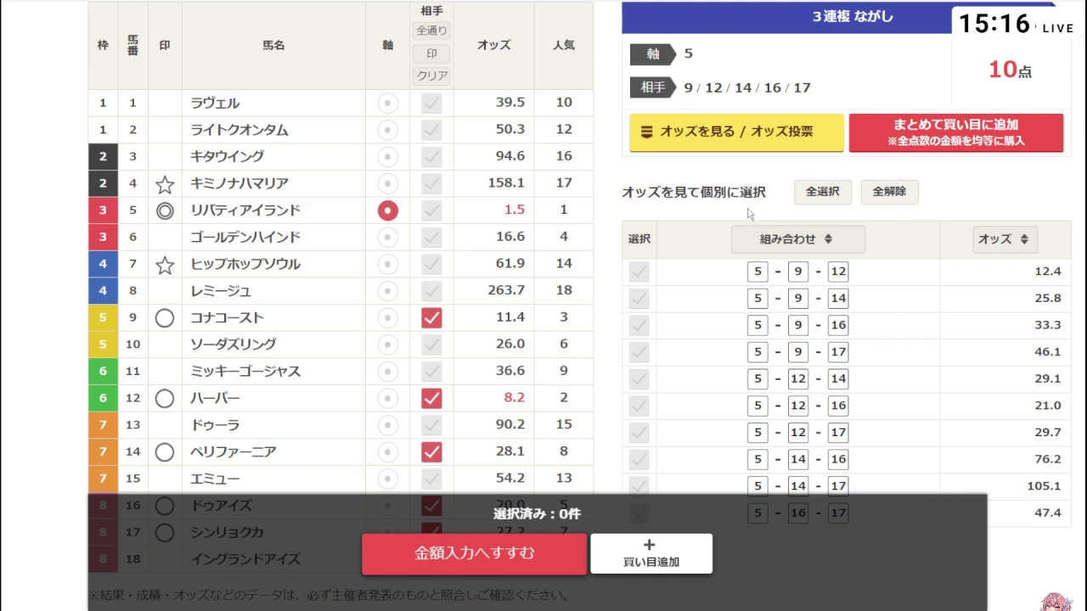
{"action": "scroll", "coordinate": [758, 296], "scroll_direction": "down", "scroll_amount": 1}
{"action": "scroll", "coordinate": [758, 296], "scroll_direction": "down", "scroll_amount": 1}
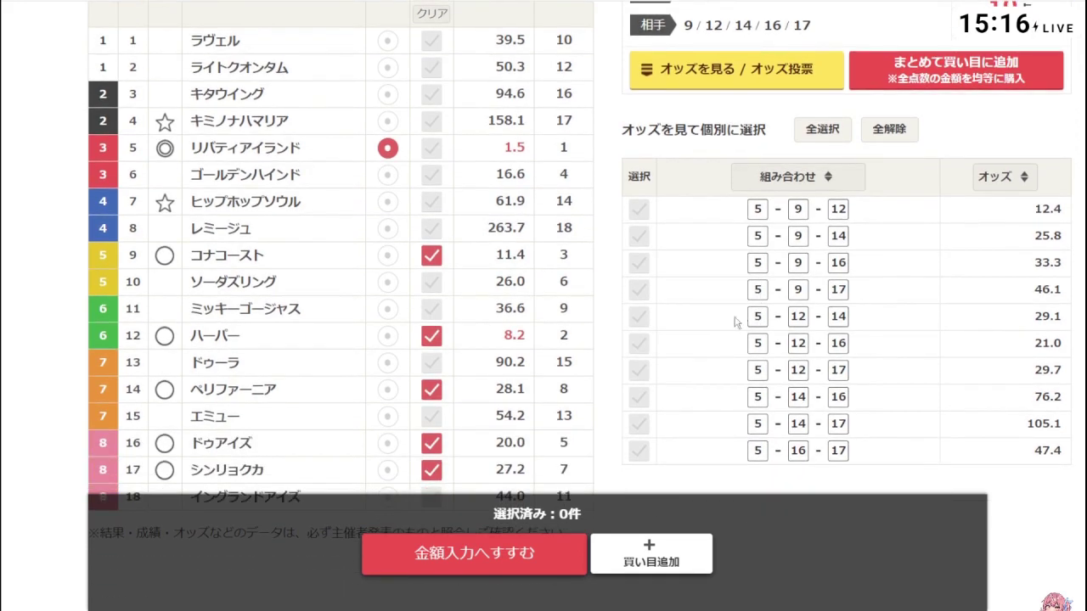
{"action": "scroll", "coordinate": [726, 327], "scroll_direction": "down", "scroll_amount": 2}
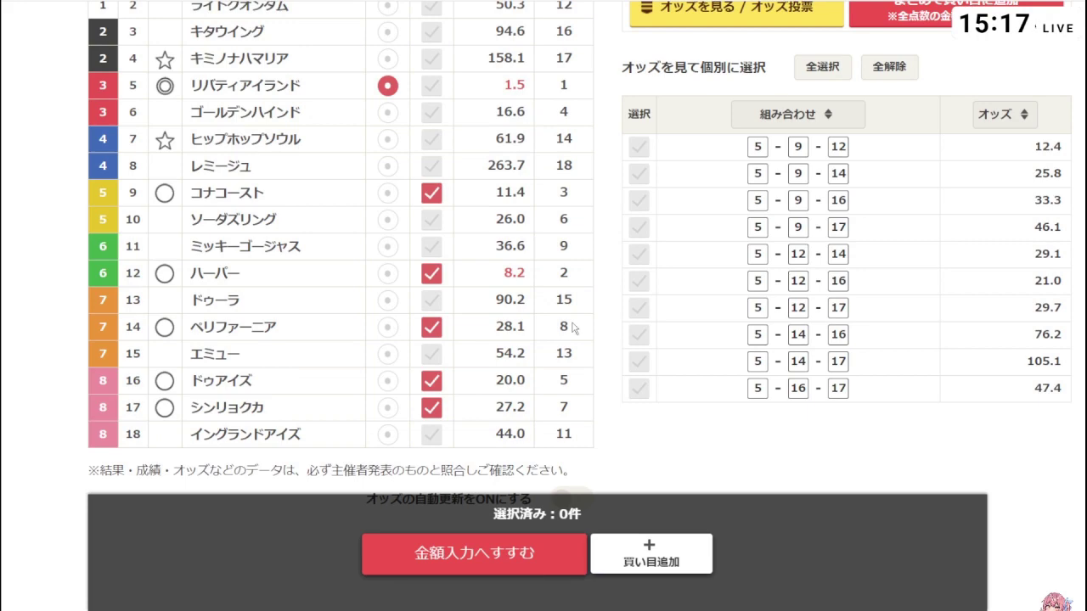
{"action": "scroll", "coordinate": [564, 323], "scroll_direction": "up", "scroll_amount": 2}
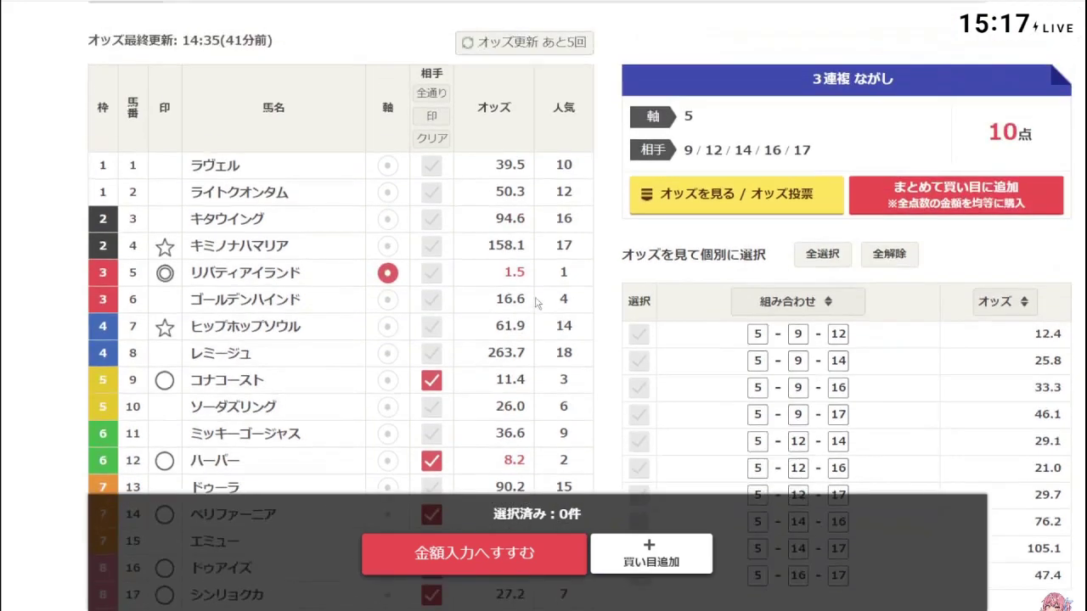
{"action": "scroll", "coordinate": [510, 293], "scroll_direction": "up", "scroll_amount": 3}
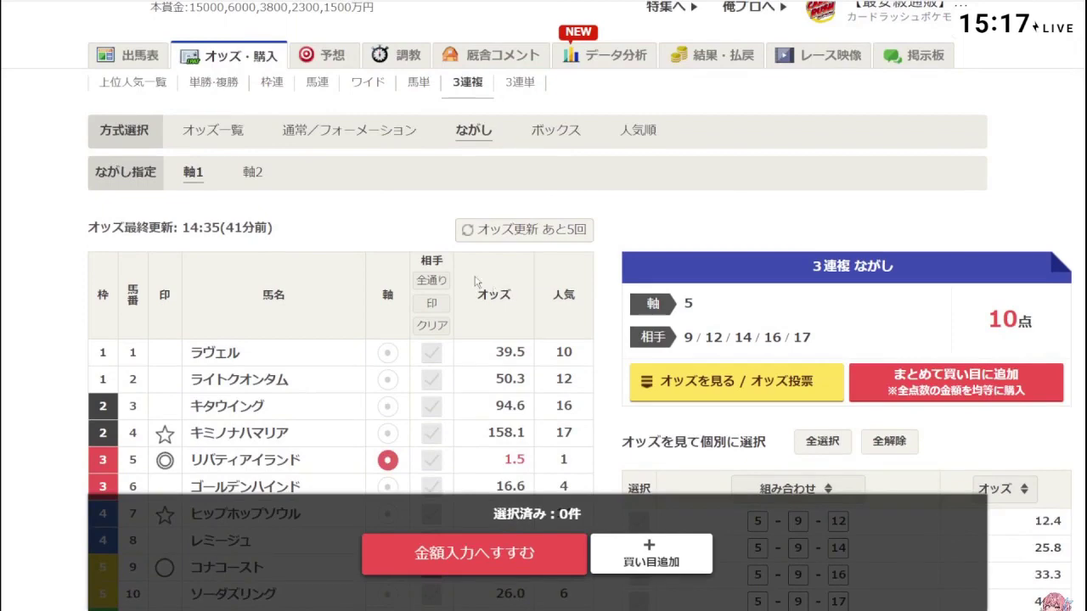
Step: Open the ワイド odds of the オークス in ながし mode
{"action": "key", "text": "alt+Left"}
{"action": "scroll", "coordinate": [248, 170], "scroll_direction": "up", "scroll_amount": 2}
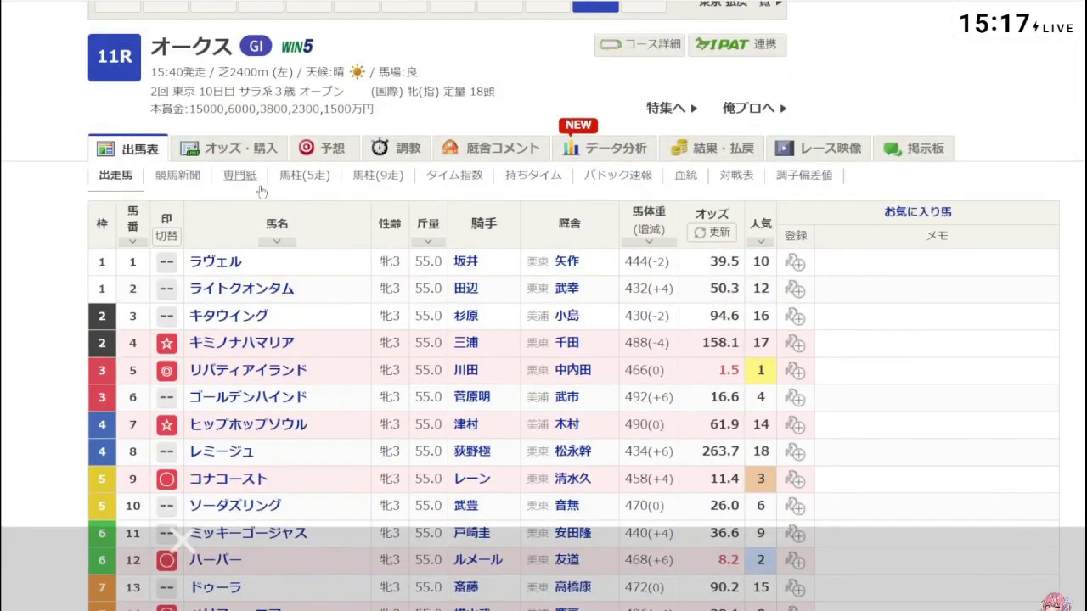
{"action": "left_click", "coordinate": [248, 174]}
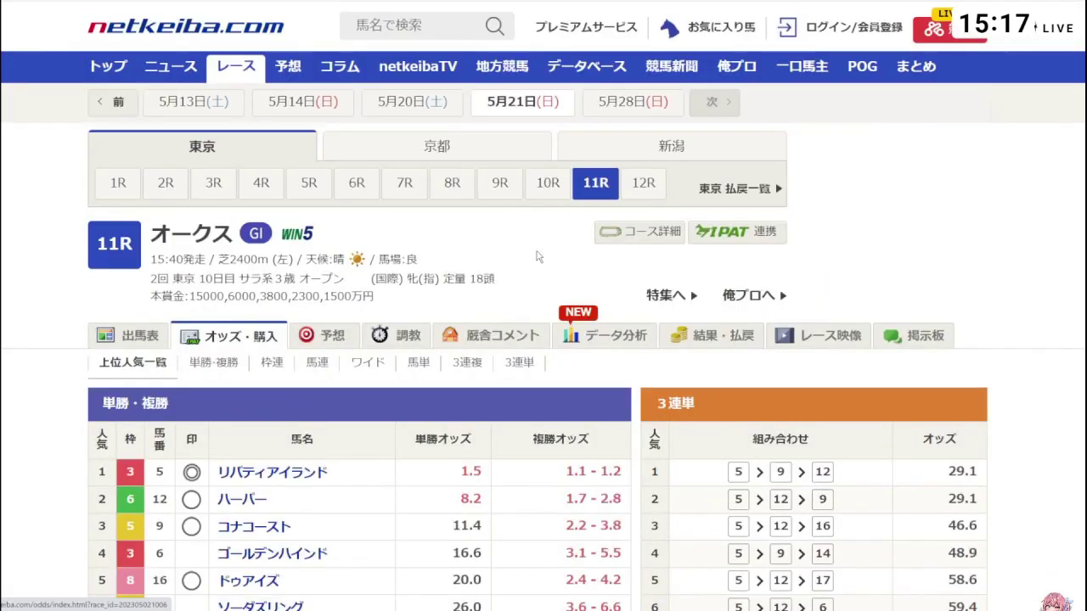
{"action": "left_click", "coordinate": [380, 363]}
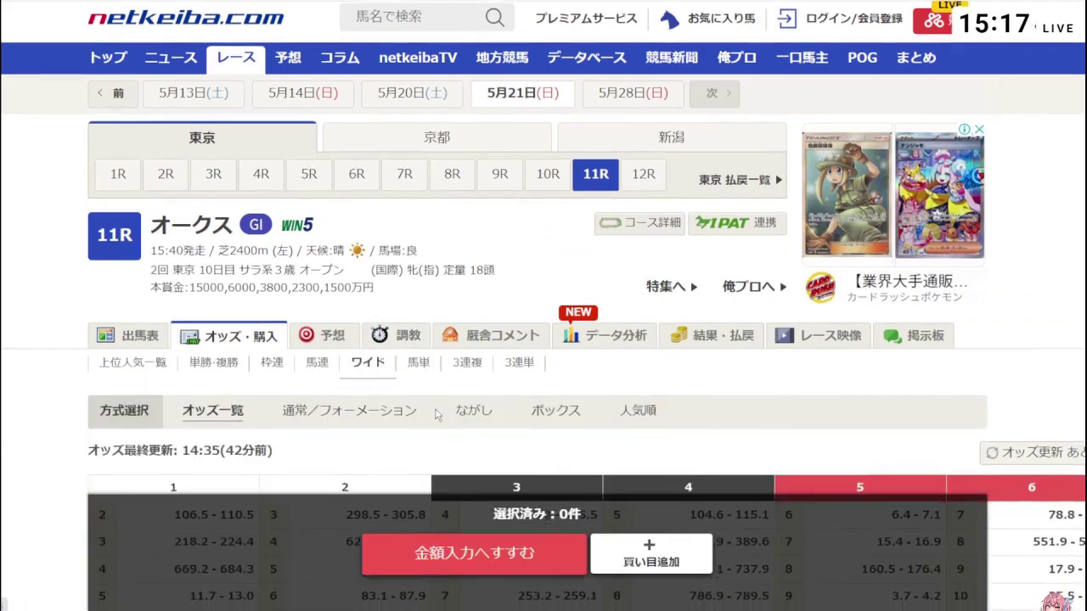
{"action": "scroll", "coordinate": [424, 340], "scroll_direction": "down", "scroll_amount": 2}
{"action": "left_click", "coordinate": [468, 295]}
{"action": "scroll", "coordinate": [483, 346], "scroll_direction": "down", "scroll_amount": 1}
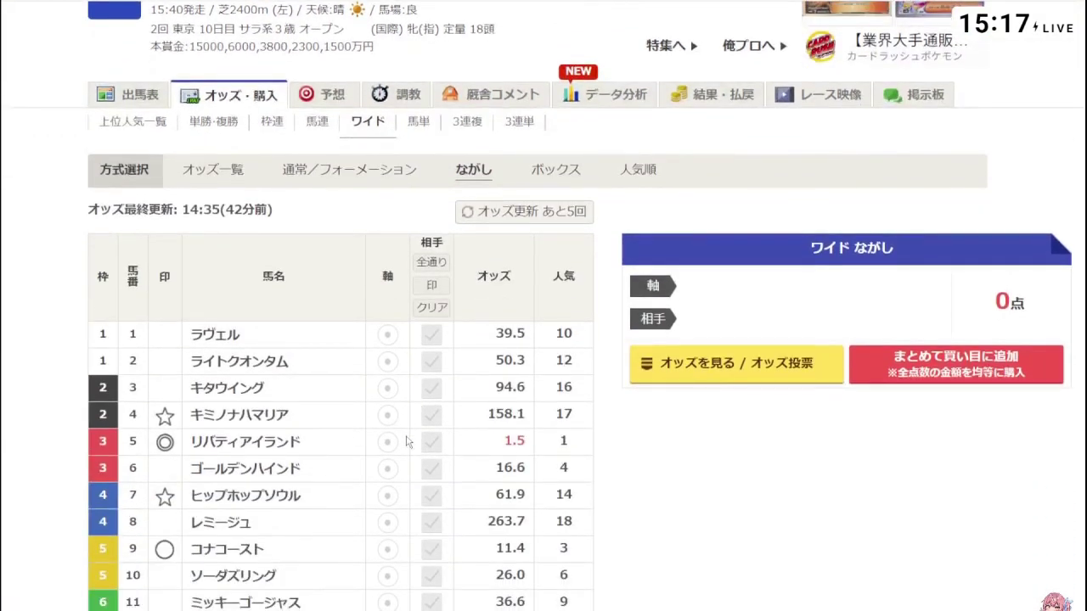
Step: Set horse 5 as 軸 and horses 4 and 7 as 相手, and list the ワイド combinations by ascending odds
{"action": "left_click", "coordinate": [387, 441]}
{"action": "left_click", "coordinate": [431, 414]}
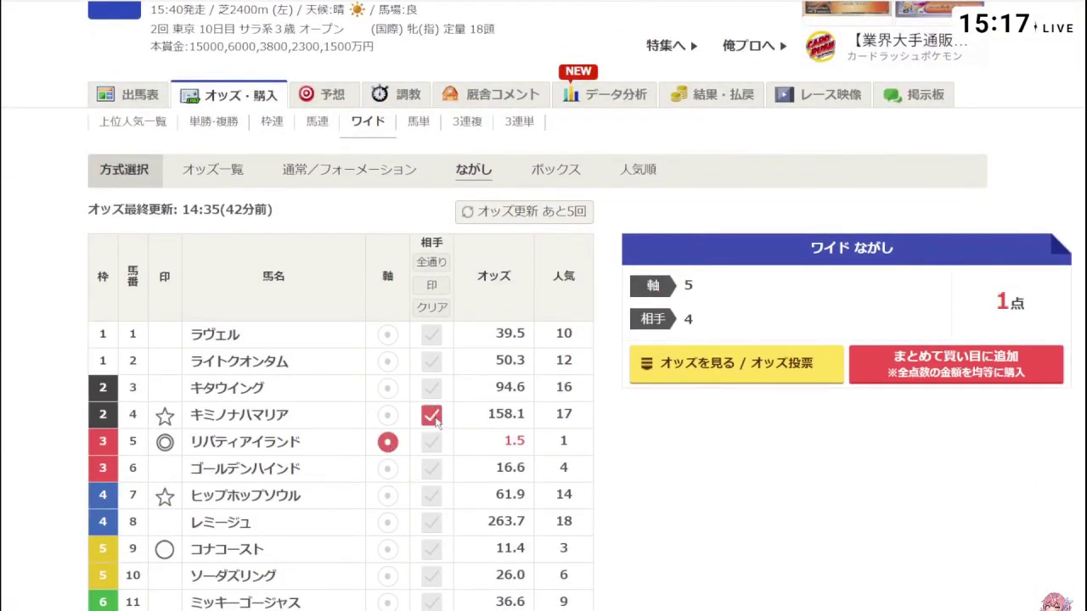
{"action": "left_click", "coordinate": [431, 496]}
{"action": "left_click", "coordinate": [752, 373]}
{"action": "scroll", "coordinate": [839, 408], "scroll_direction": "down", "scroll_amount": 1}
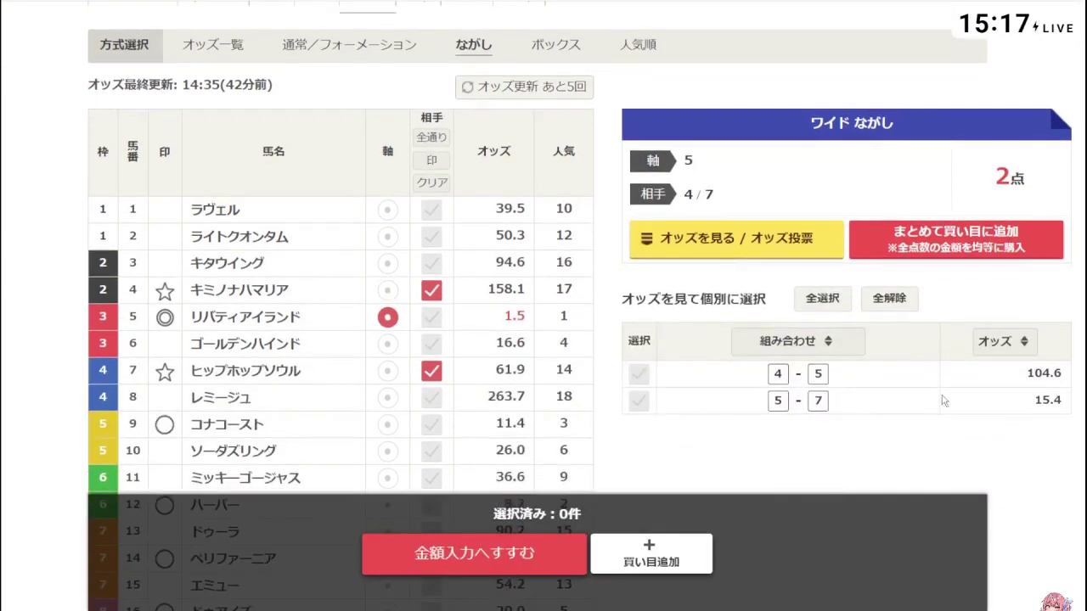
{"action": "left_click", "coordinate": [1004, 341]}
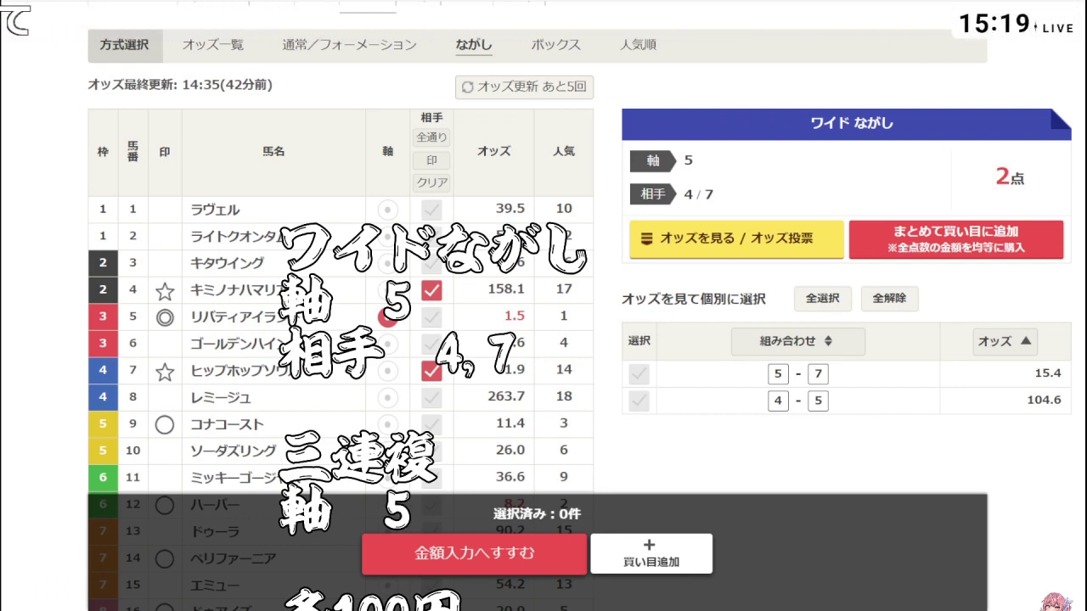
Step: Look over the marked horses in the list against the ワイド ながし selection and its odds
{"action": "scroll", "coordinate": [390, 315], "scroll_direction": "down", "scroll_amount": 2}
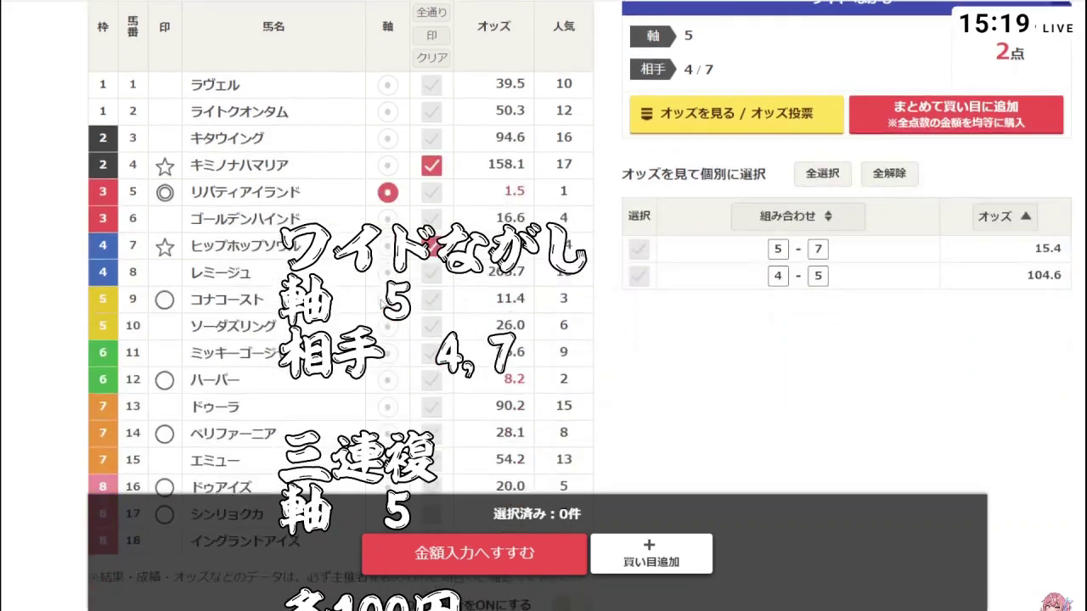
{"action": "scroll", "coordinate": [439, 429], "scroll_direction": "up", "scroll_amount": 1}
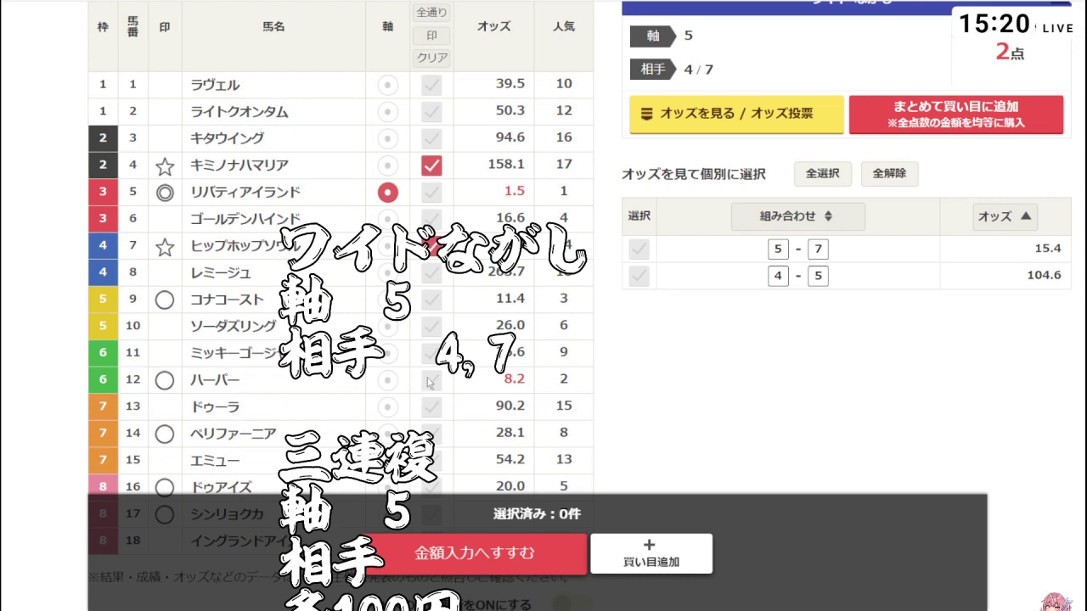
{"action": "scroll", "coordinate": [430, 383], "scroll_direction": "down", "scroll_amount": 1}
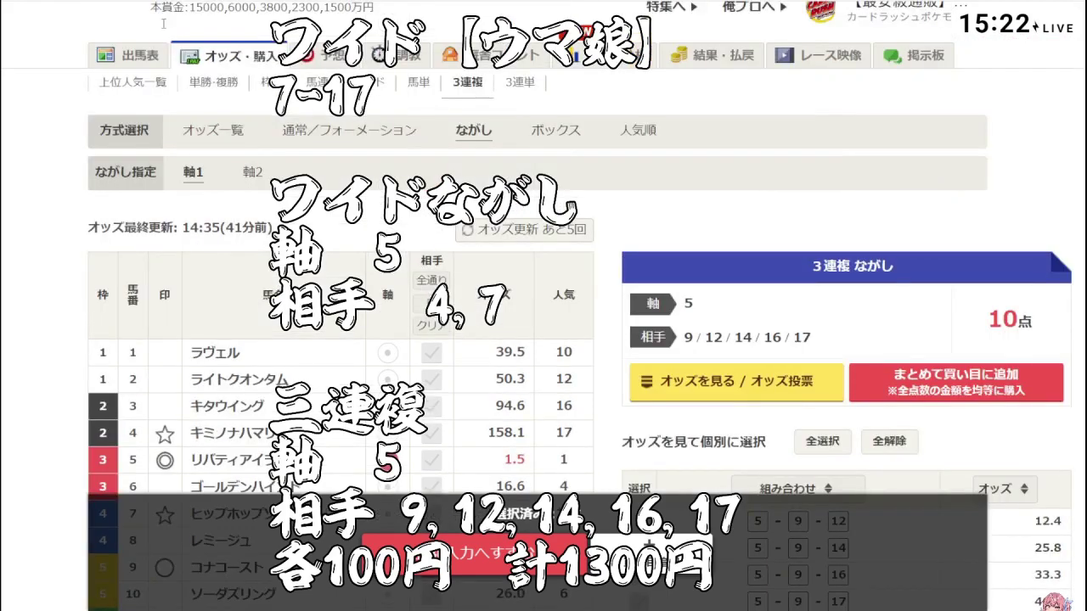
Step: Examine the profile, aptitude review and race record of horse 7, ヒップホップソウル
{"action": "scroll", "coordinate": [543, 339], "scroll_direction": "down", "scroll_amount": 2}
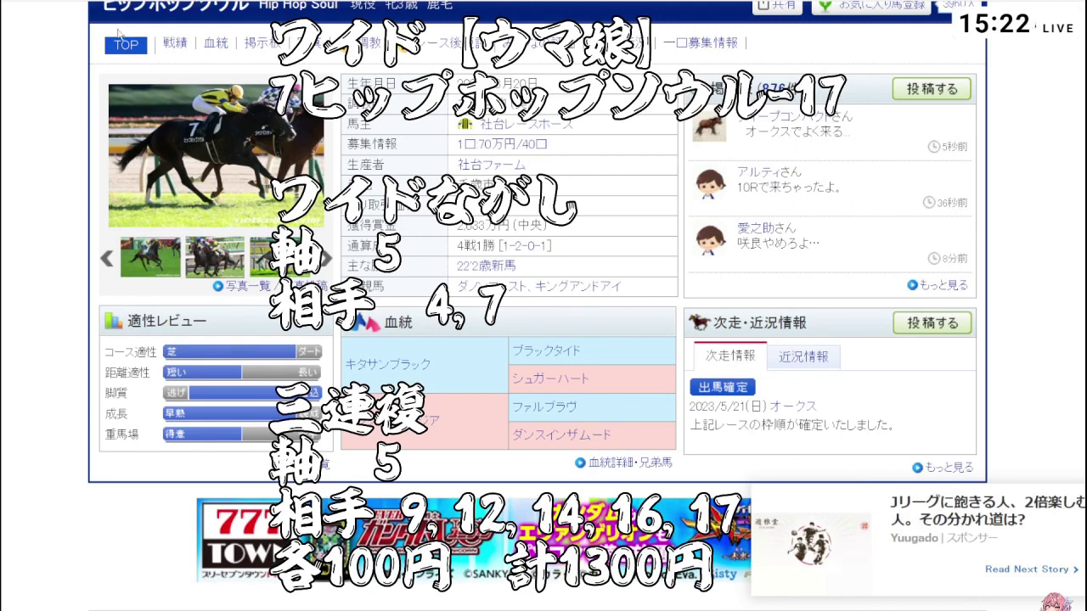
{"action": "scroll", "coordinate": [457, 412], "scroll_direction": "down", "scroll_amount": 3}
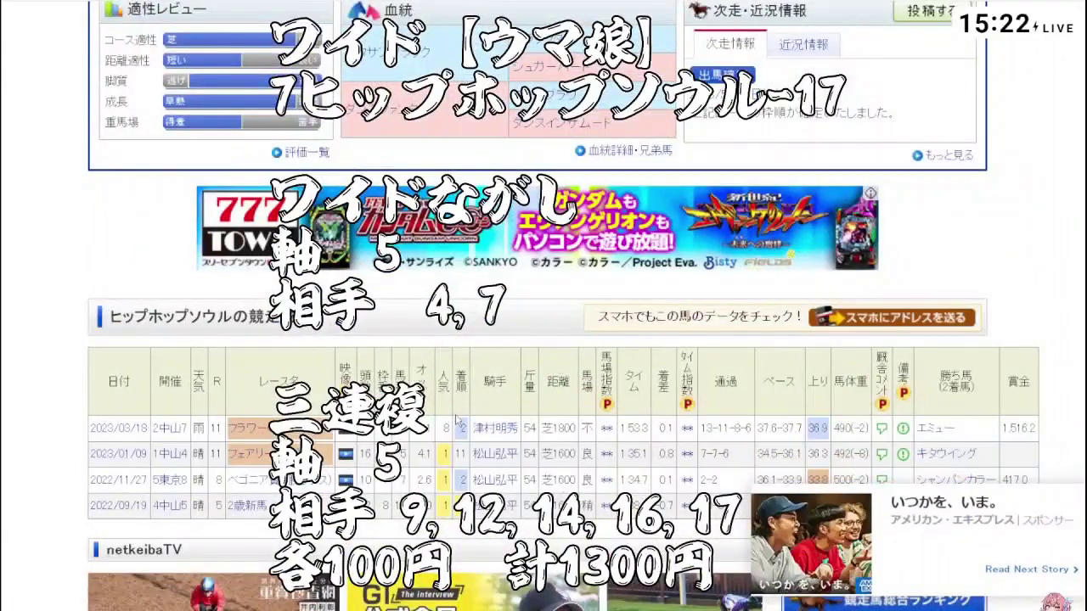
{"action": "scroll", "coordinate": [456, 418], "scroll_direction": "up", "scroll_amount": 4}
{"action": "scroll", "coordinate": [456, 417], "scroll_direction": "up", "scroll_amount": 1}
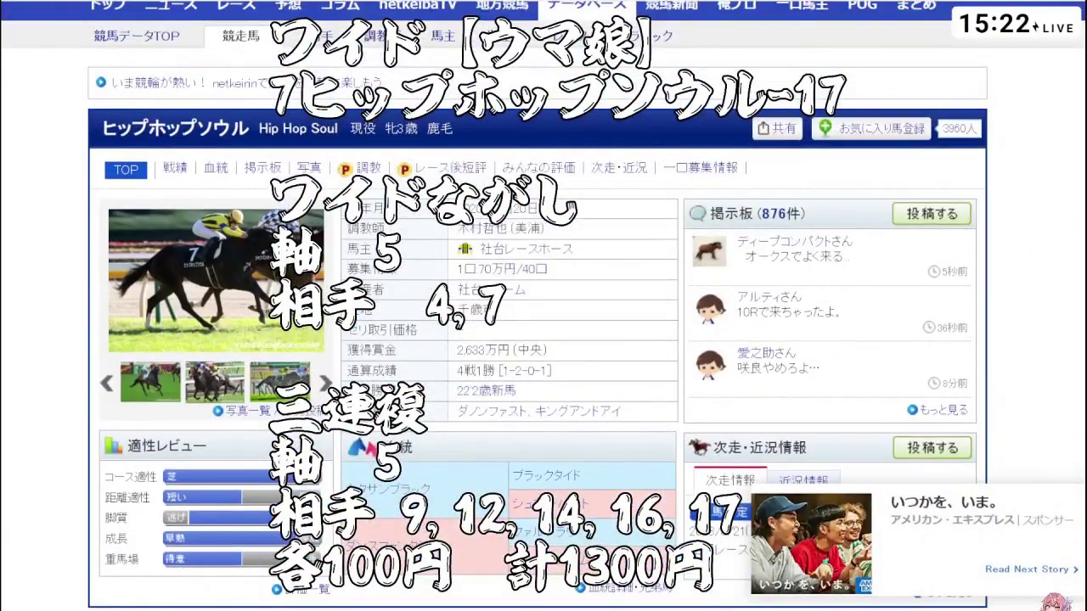
Step: Open the profile of horse 17, シンリョクカ, from the オークス 出馬表, look it over and return to the 3連複 ながし odds
{"action": "key", "text": "ctrl+Tab"}
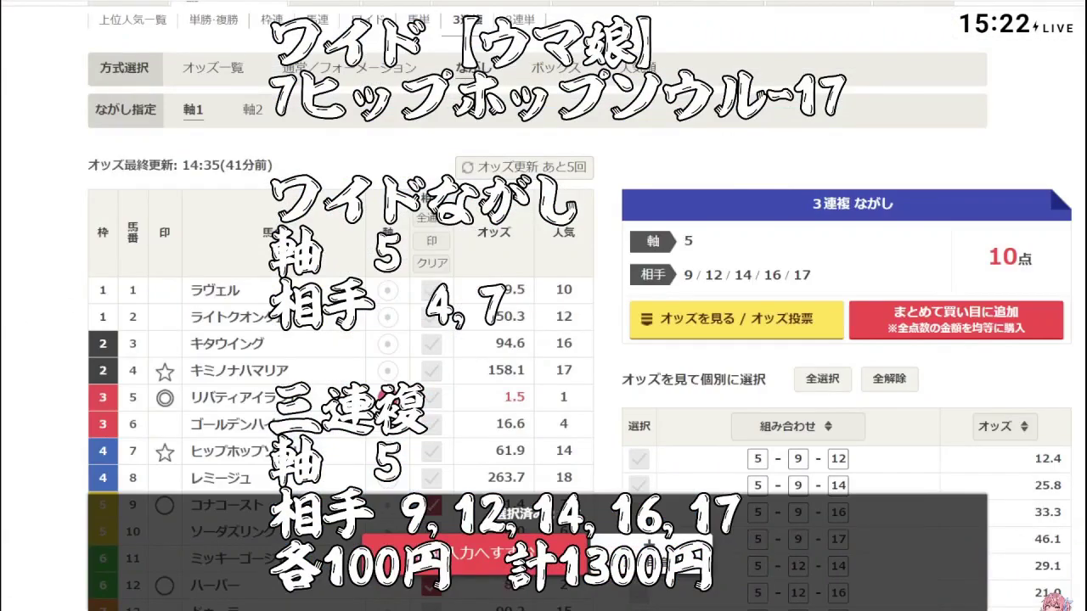
{"action": "key", "text": "ctrl+Tab"}
{"action": "scroll", "coordinate": [340, 297], "scroll_direction": "up", "scroll_amount": 3}
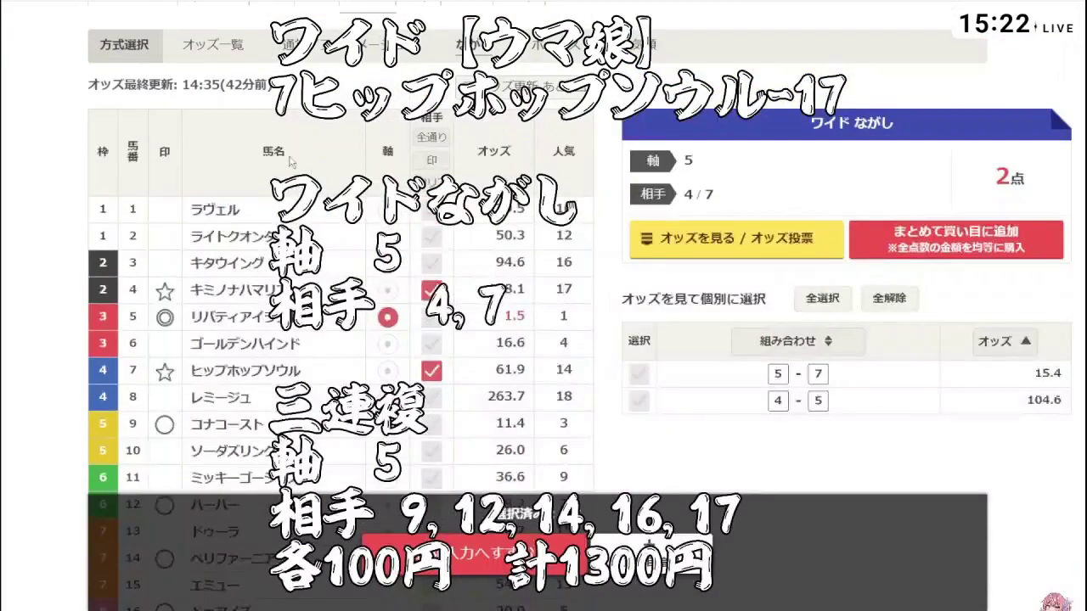
{"action": "left_click", "coordinate": [140, 31]}
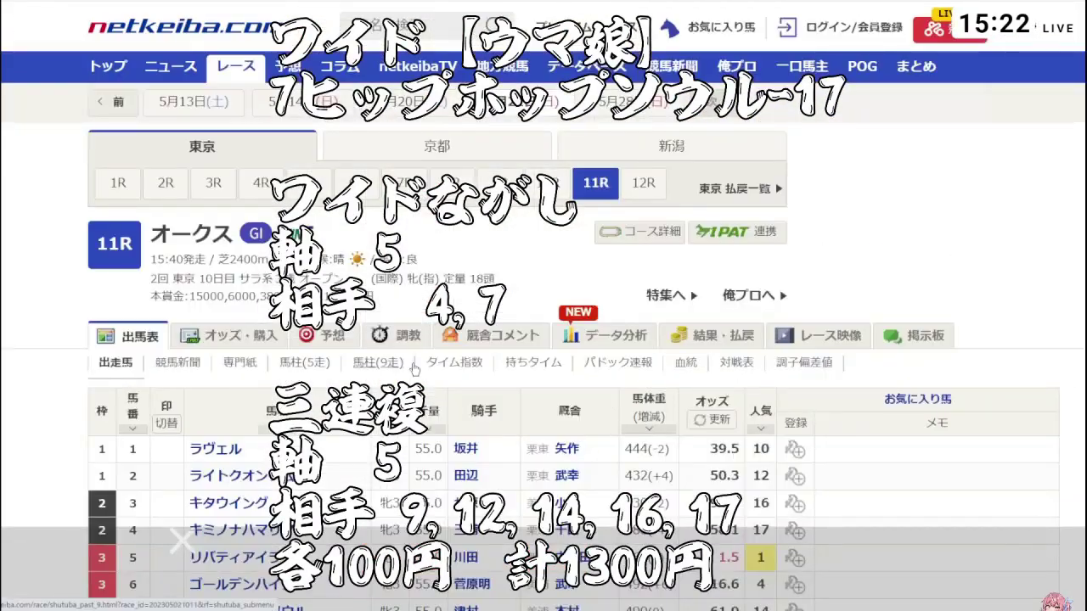
{"action": "scroll", "coordinate": [543, 340], "scroll_direction": "down", "scroll_amount": 9}
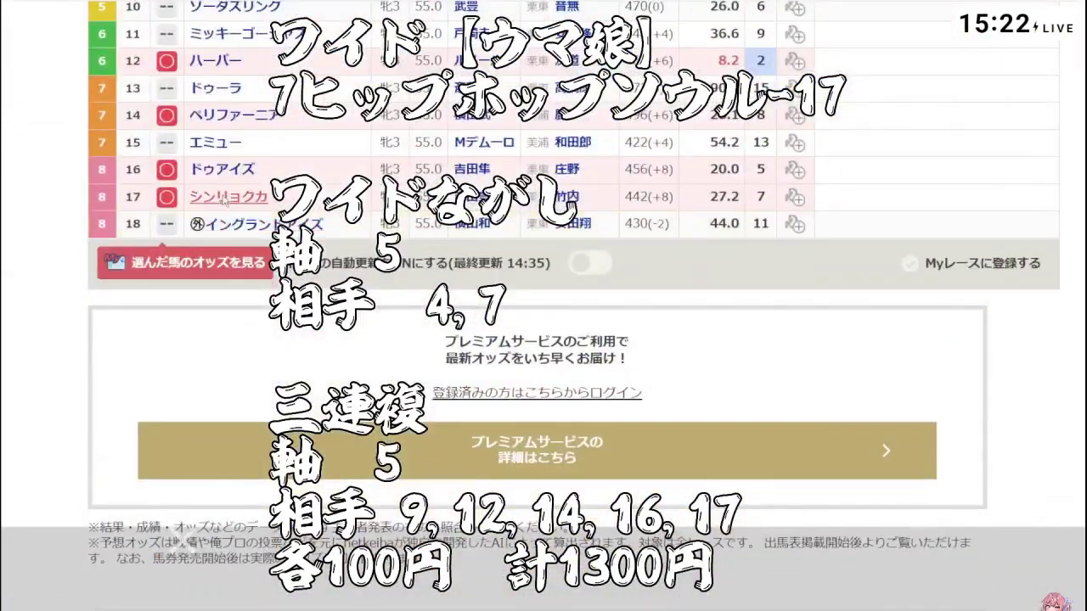
{"action": "left_click", "coordinate": [222, 199]}
{"action": "scroll", "coordinate": [541, 416], "scroll_direction": "down", "scroll_amount": 5}
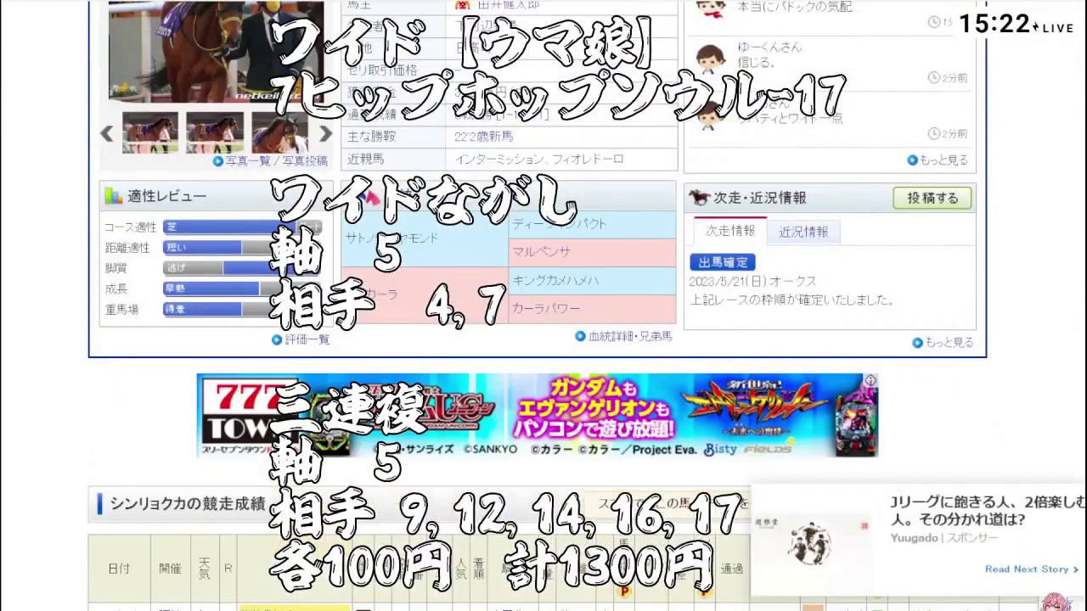
{"action": "key", "text": "ctrl+Tab"}
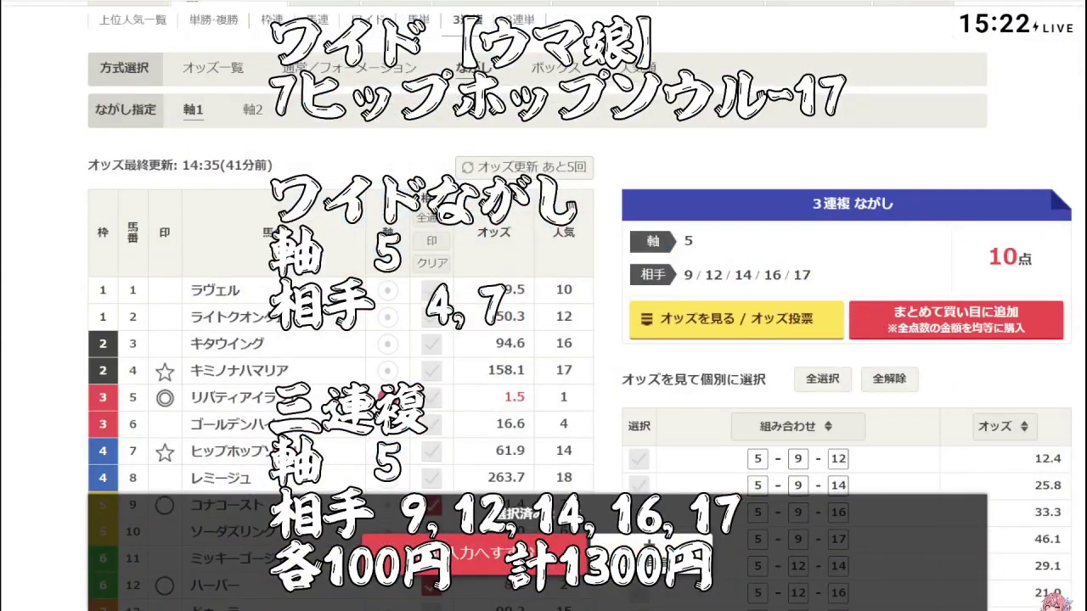